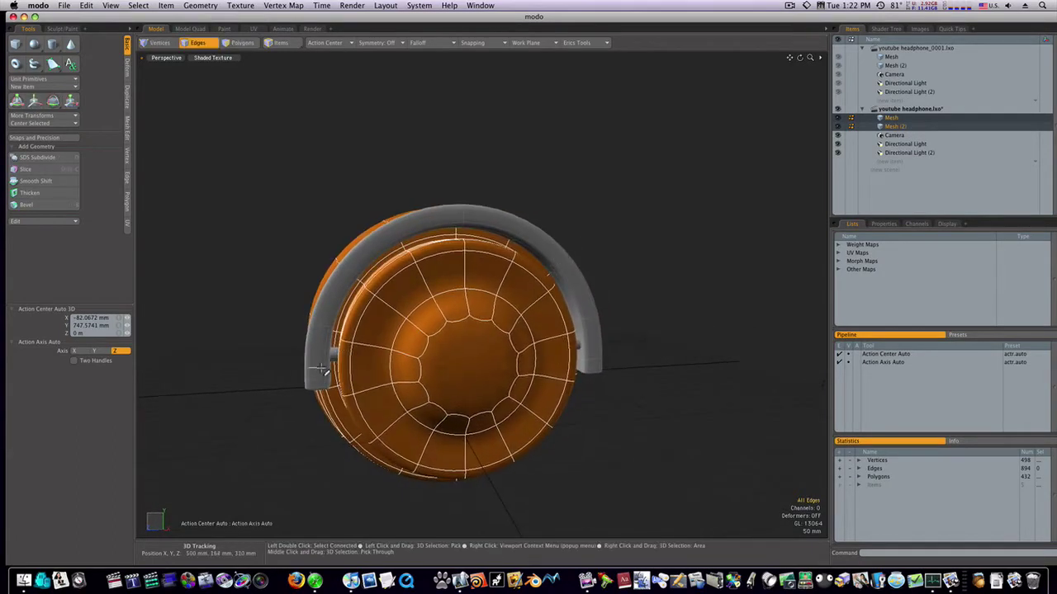
Step: Duplicate the small pin cylinder at the band's end with Paste and Select, and move the copy 248 mm up beside the band's opposite arm
key("3")
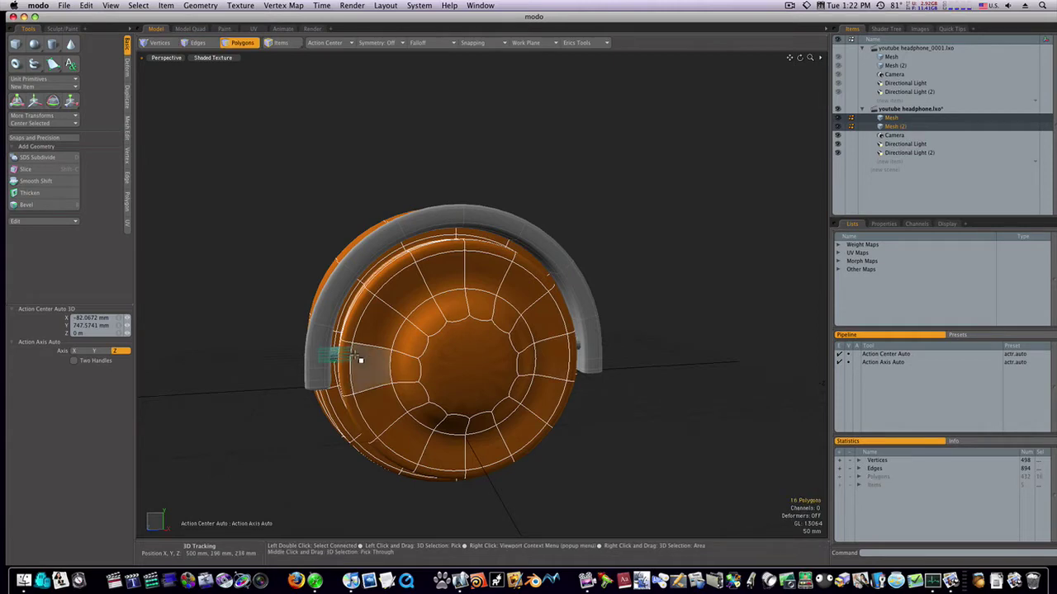
left_click(574, 43)
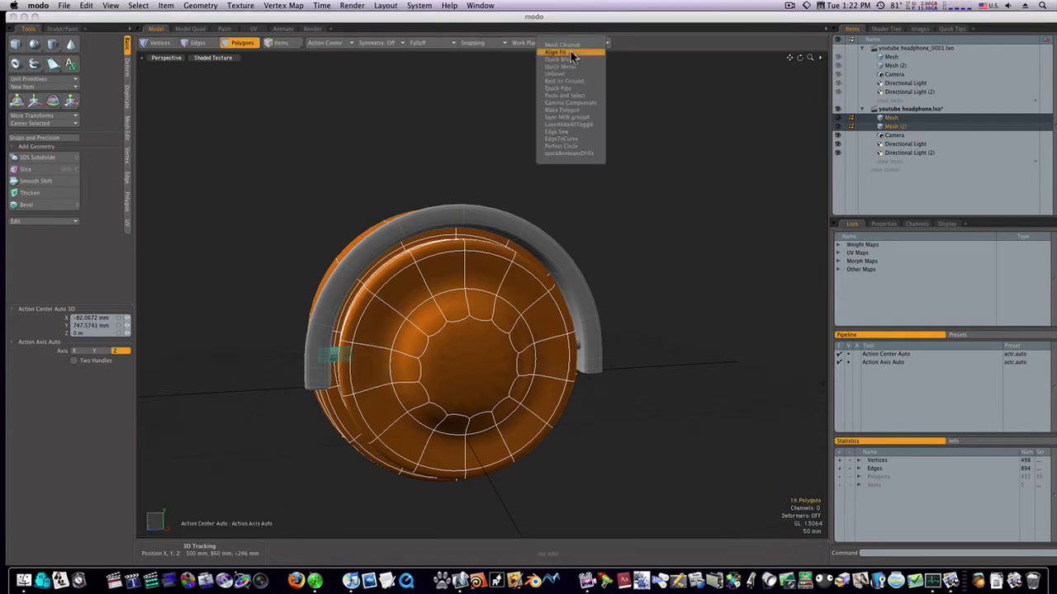
left_click(568, 96)
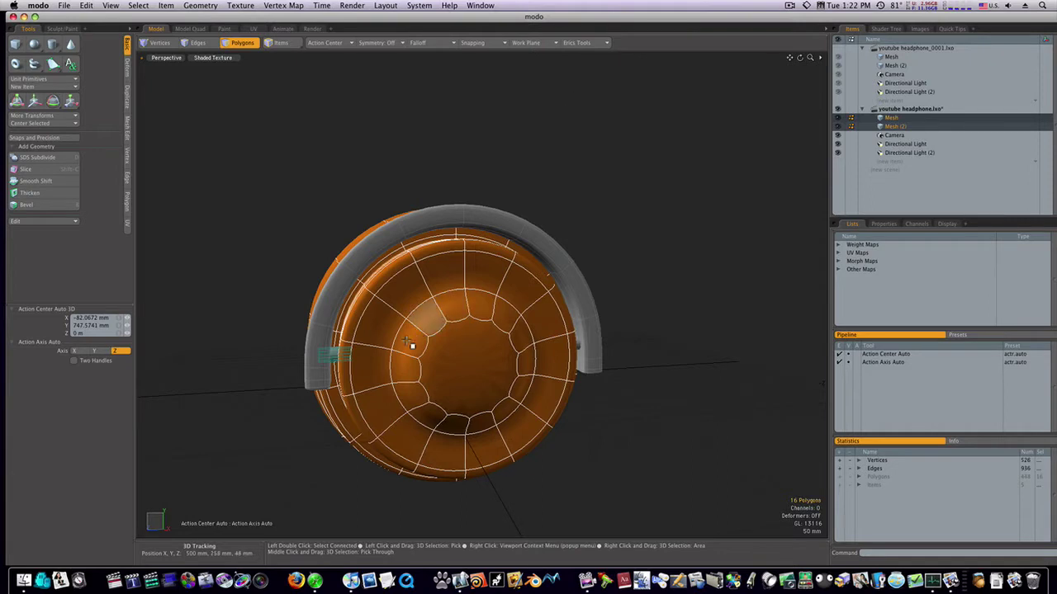
key("w")
left_click_drag(279, 360, 571, 347)
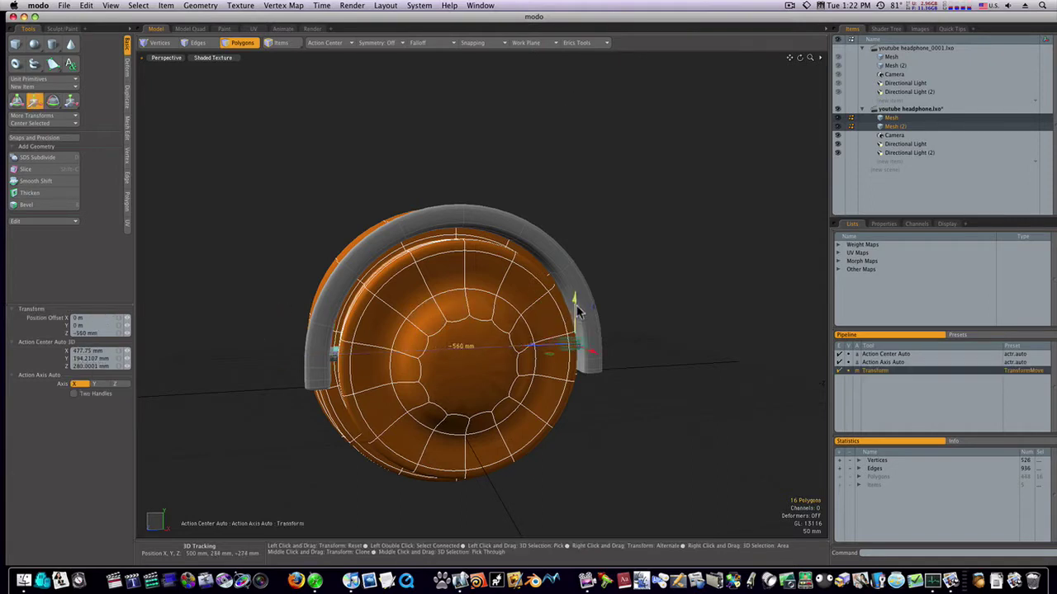
left_click_drag(578, 311, 571, 203)
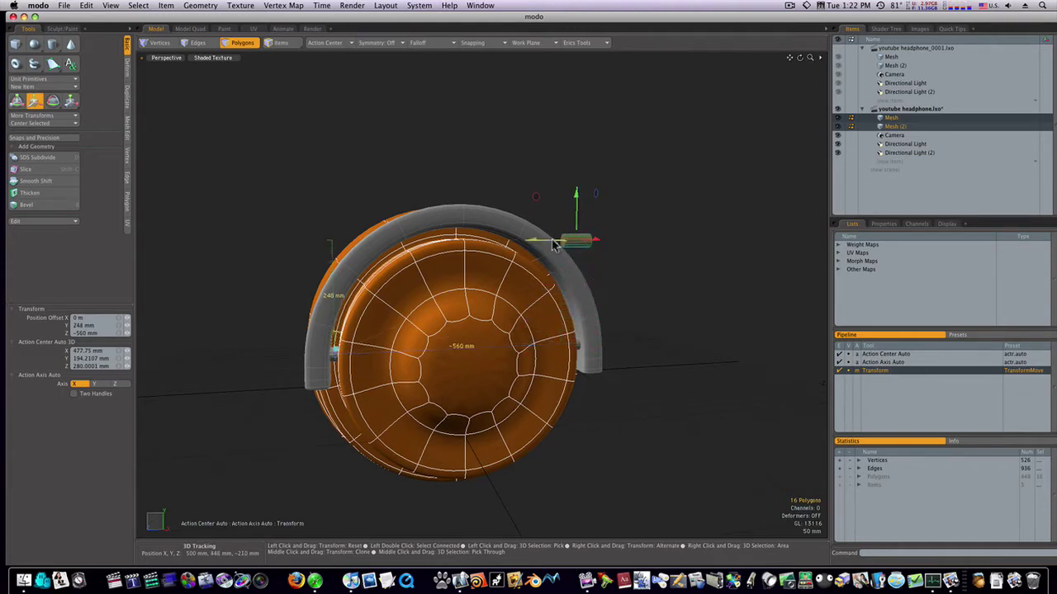
left_click_drag(555, 246, 475, 315)
Step: Rotate the copied cylinder 47.5° about X and shift it slightly along X to line up with the band
key("e")
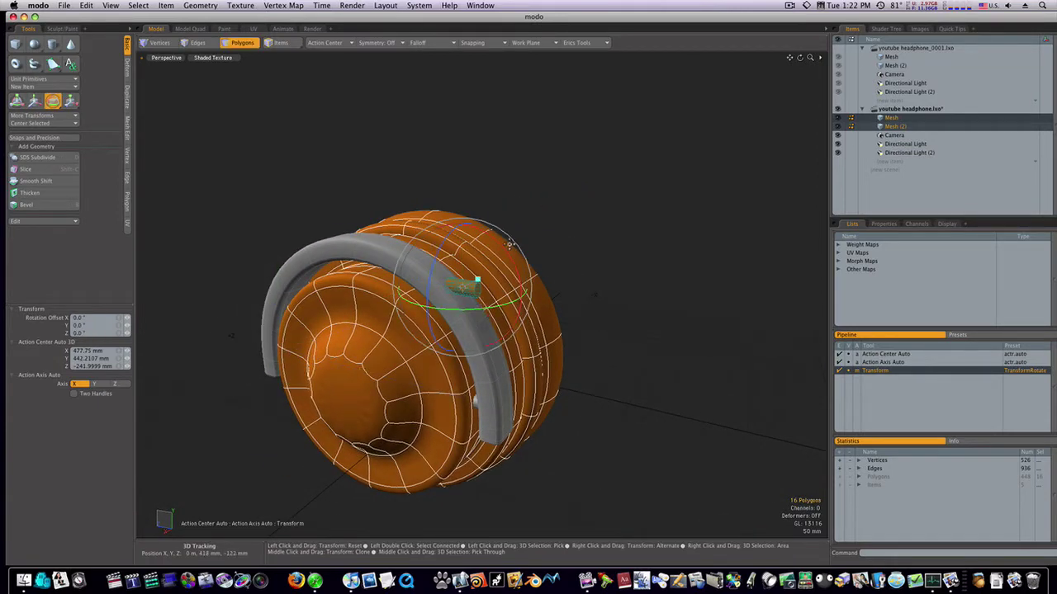
left_click_drag(506, 246, 459, 200)
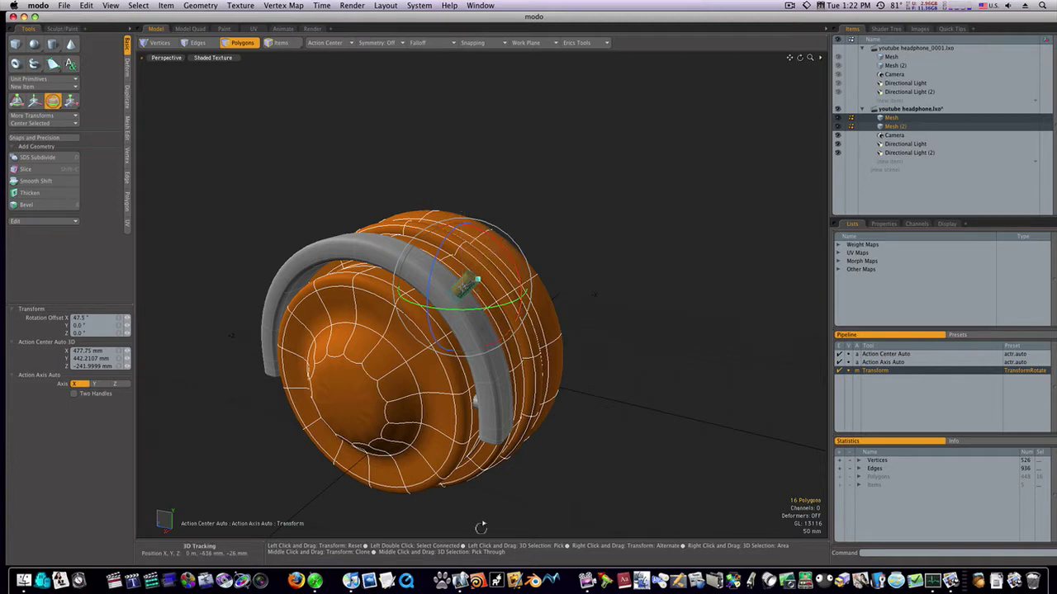
left_click_drag(492, 413, 424, 389, "alt")
key("w")
left_click_drag(267, 289, 270, 288)
Step: Scale the copied cylinder uniformly to 197%, and shorten it along its local X axis to about 46% using the Local action center
key("r")
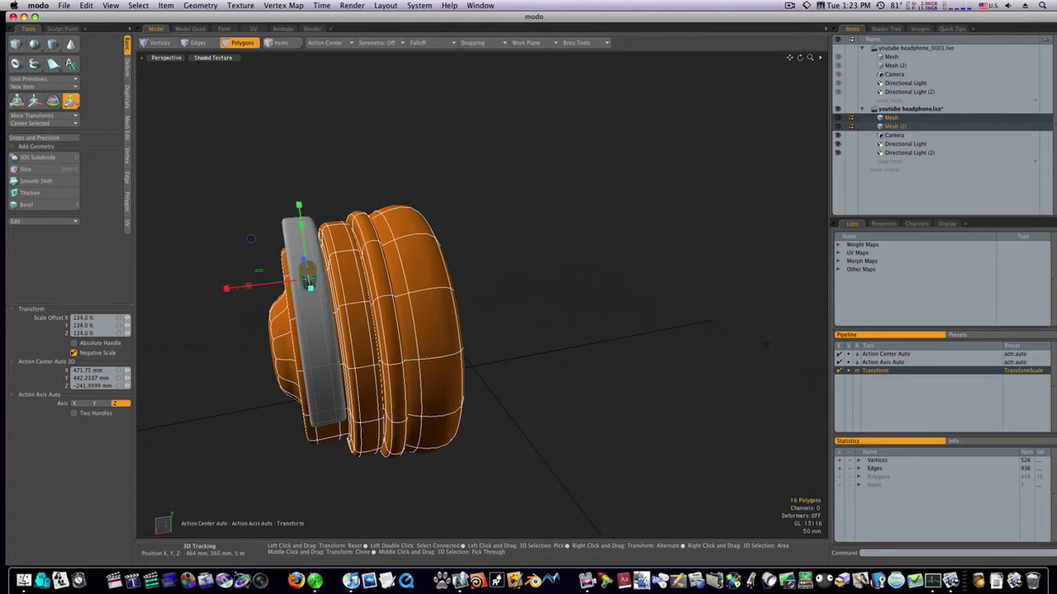
left_click_drag(309, 286, 478, 298)
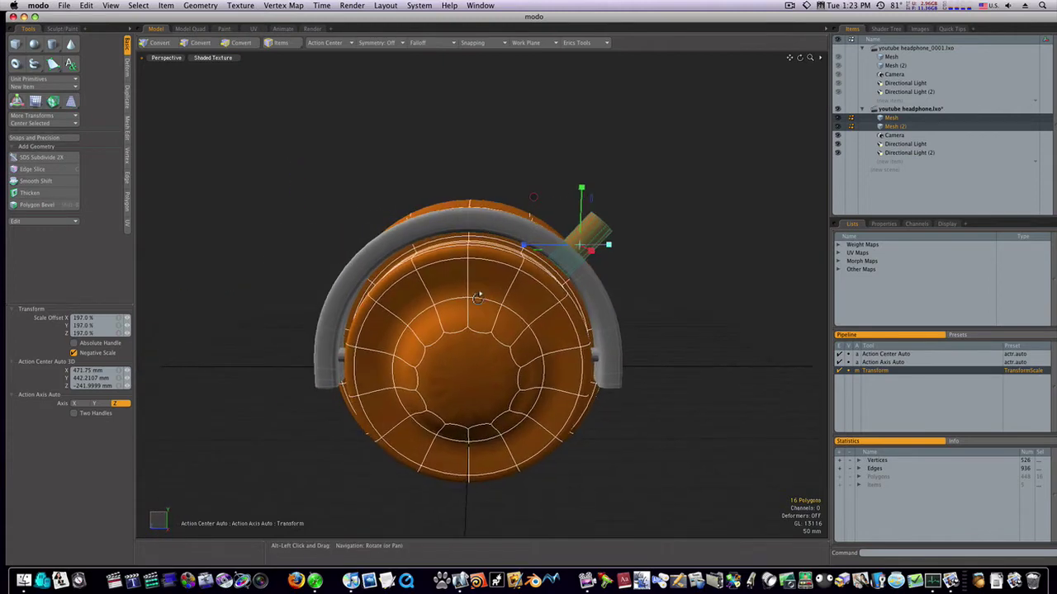
left_click(344, 45)
left_click(344, 93)
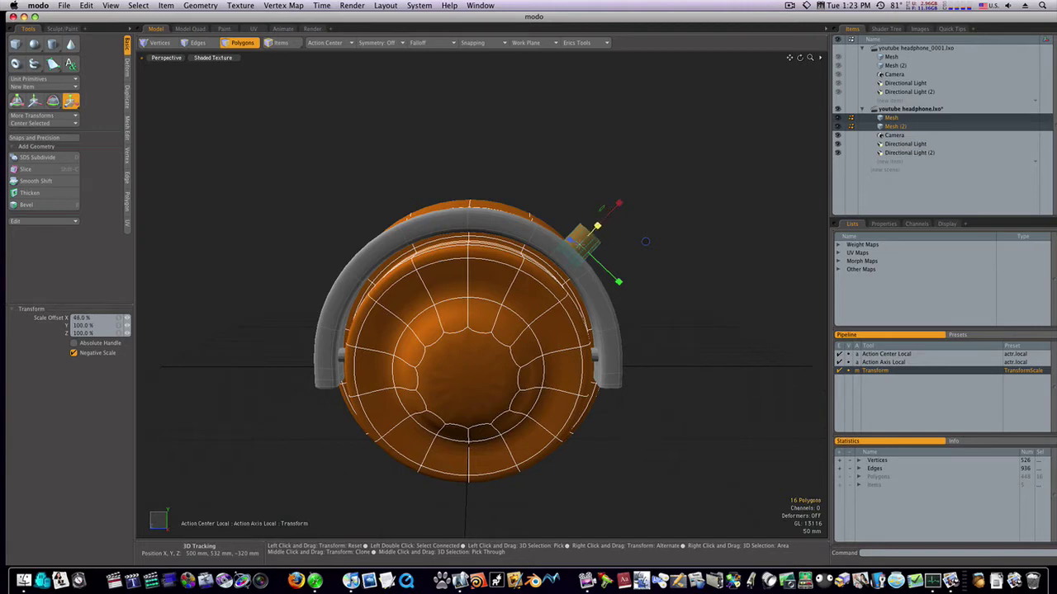
key("Escape")
key("Escape")
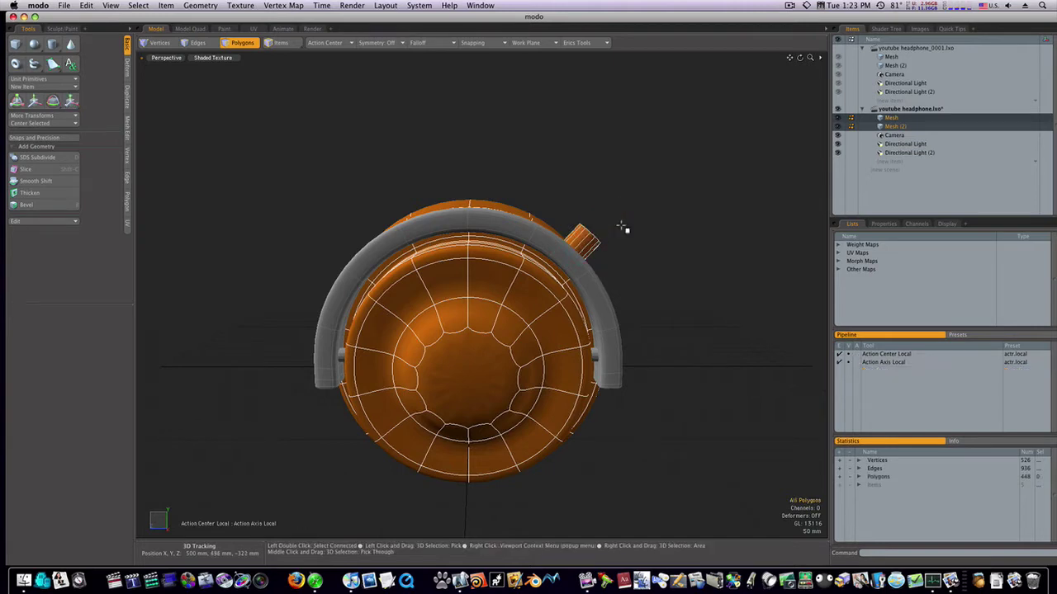
Step: Cut the copied cylinder out of its mesh and paste it into a new mesh item
left_click_drag(615, 236, 646, 256, "alt")
double_click(629, 267)
key("Delete")
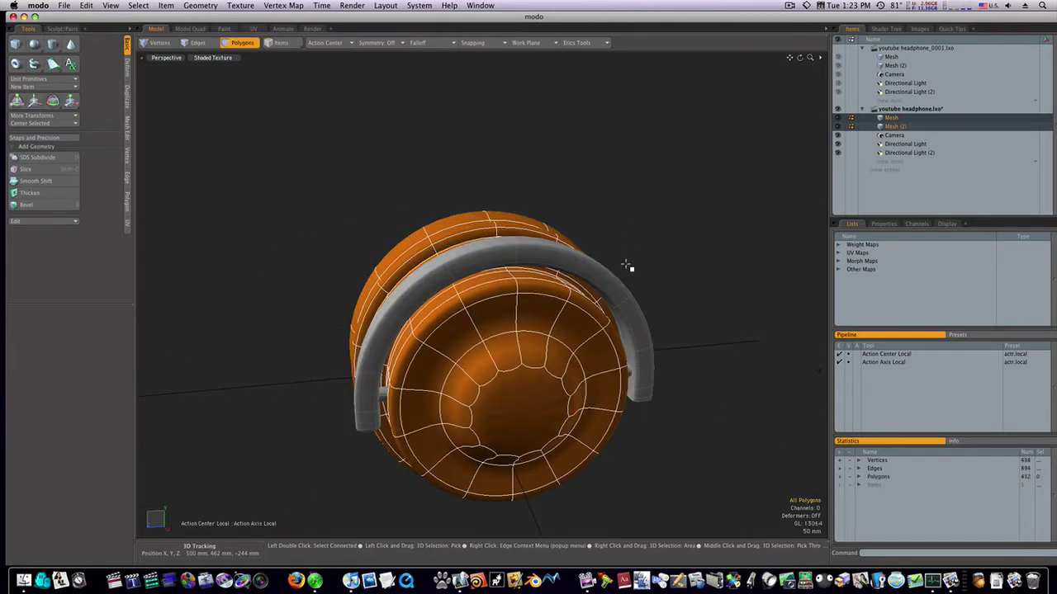
left_click(887, 165)
left_click(887, 163)
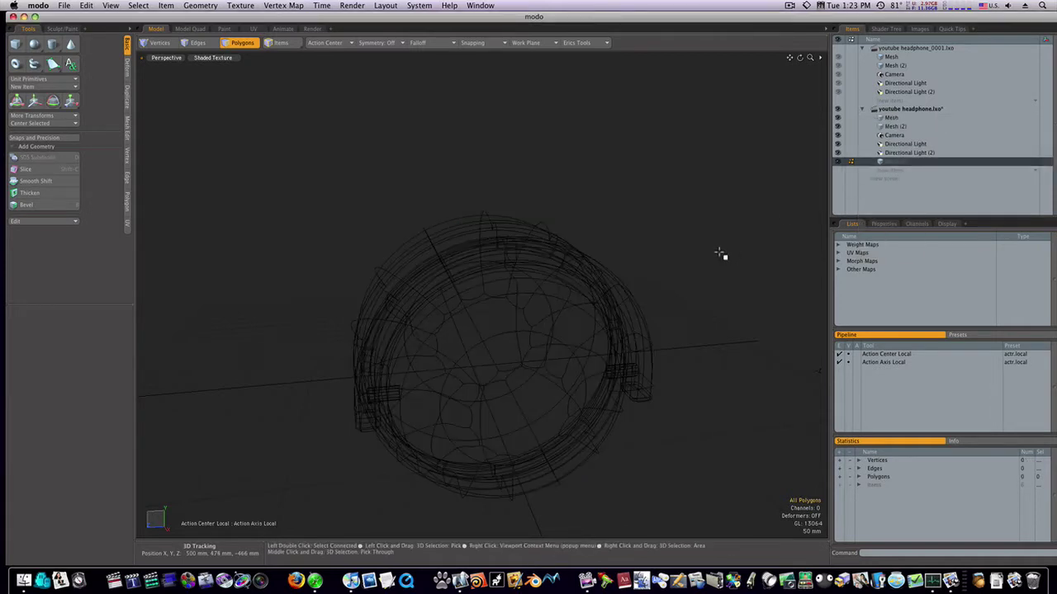
key("ctrl+v")
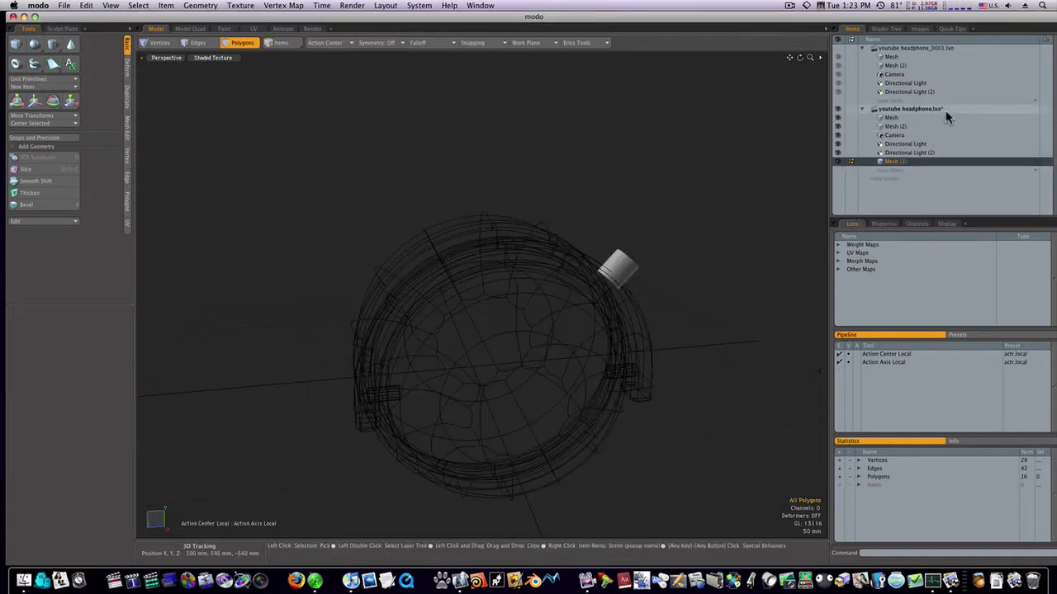
Step: Select Mesh, Mesh (2) and Mesh (3) together to check the cylinder's placement against the band
left_click(924, 116)
left_click(912, 127, "ctrl")
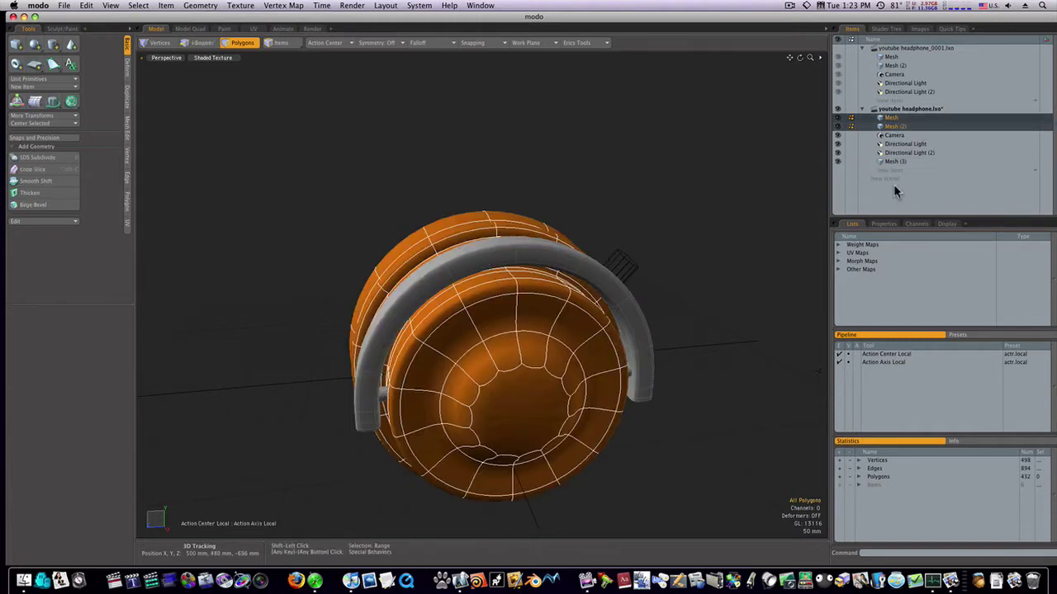
left_click(893, 161, "ctrl")
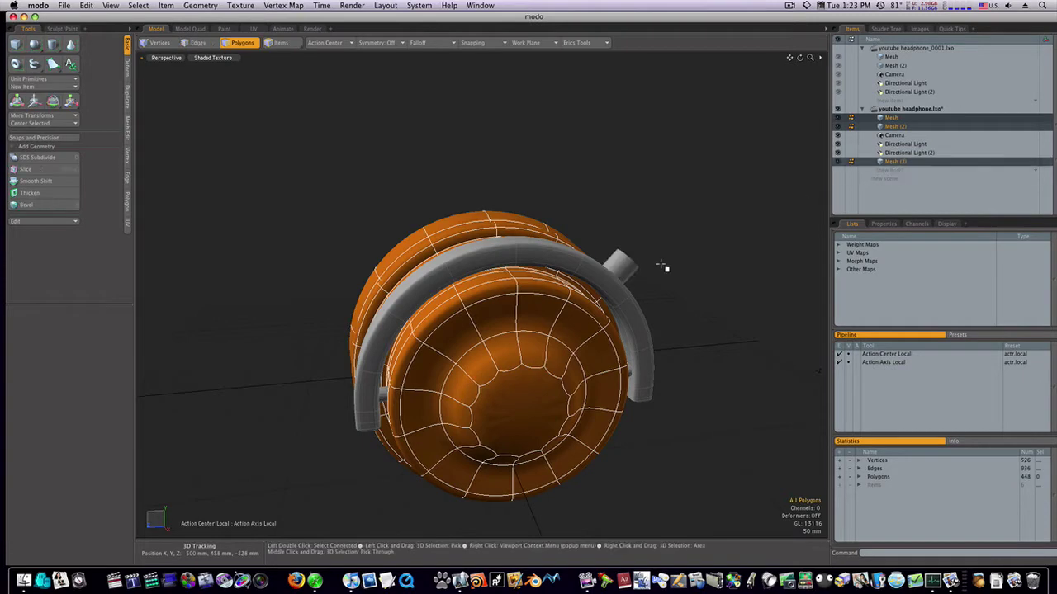
left_click_drag(643, 303, 618, 298, "alt")
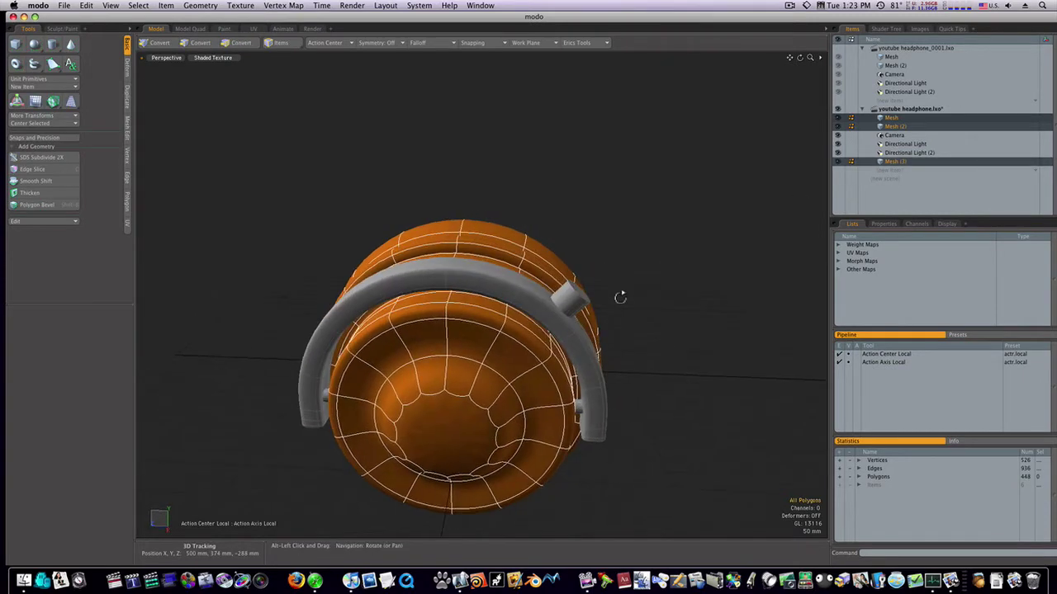
Step: Duplicate the cylinder in Mesh (3) in place with Paste and Select
left_click(877, 163)
double_click(570, 302)
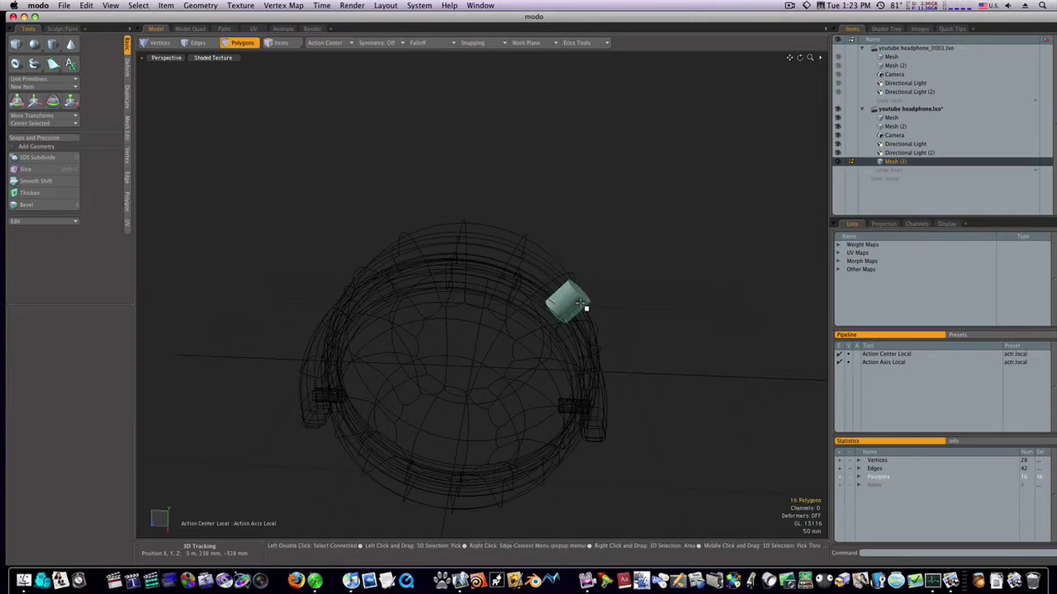
left_click(587, 42)
left_click(588, 87)
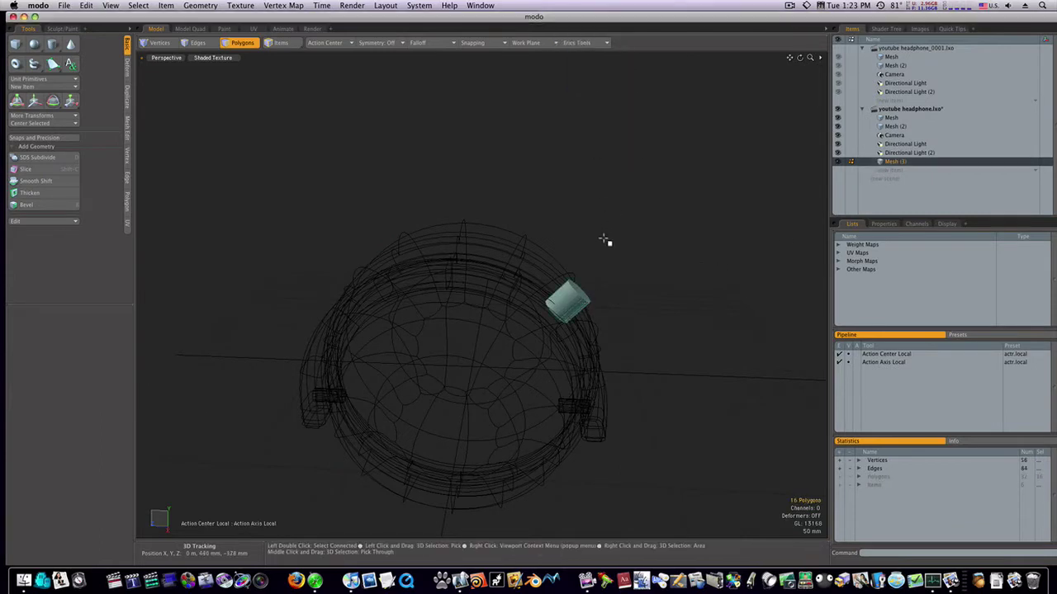
Step: Move the duplicated cylinder outward from the first one and rotate it crosswise
key("w")
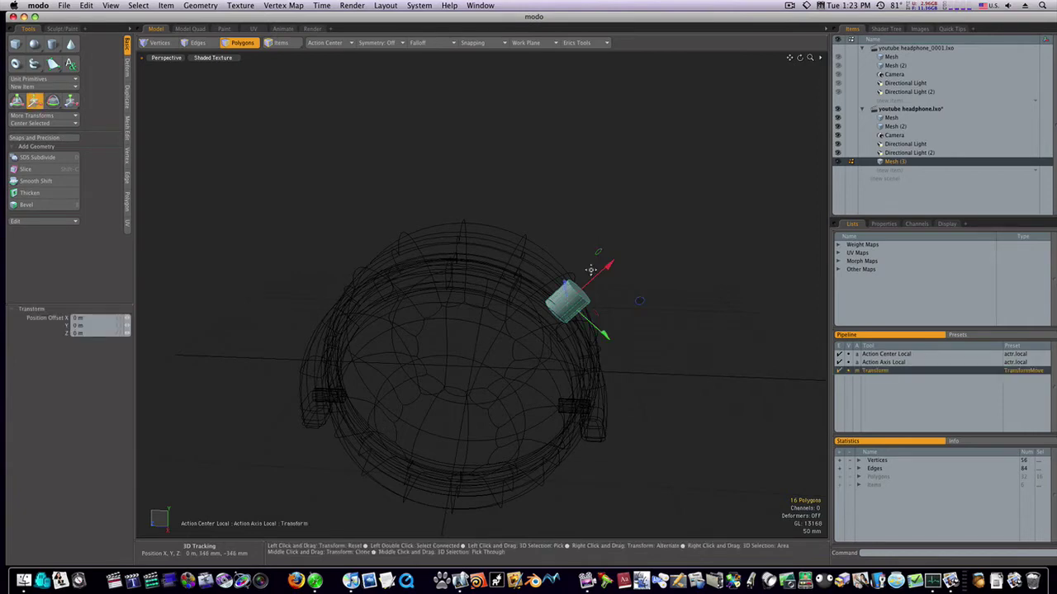
left_click_drag(596, 281, 633, 307)
key("e")
scroll(612, 314, "up", 5)
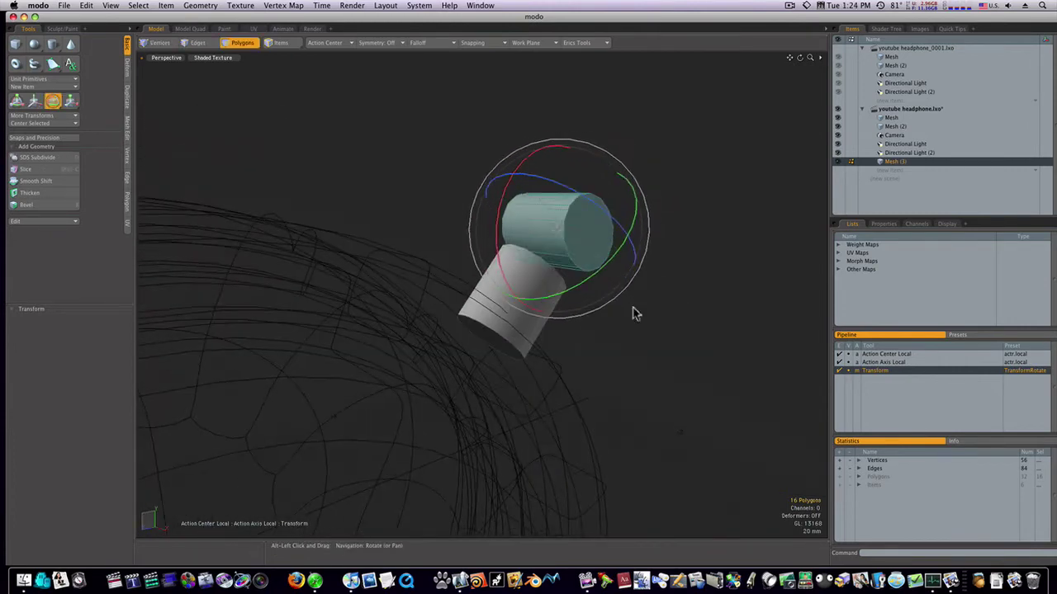
Step: Attach three side polygons of the crosswise cylinder to the first cylinder's outer end face with the Tack Tool
key("q")
left_click(585, 282)
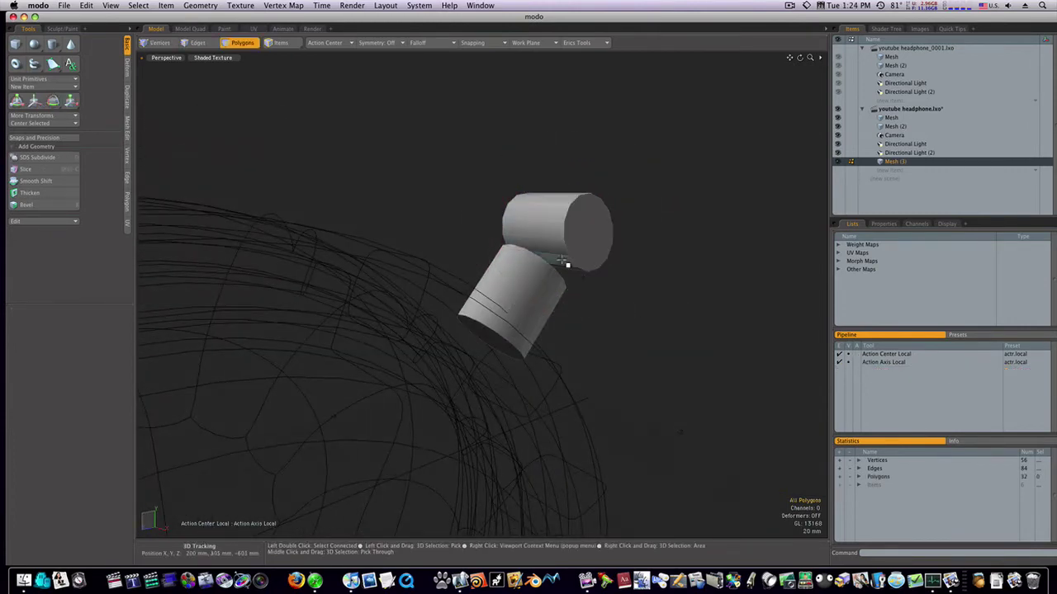
left_click(562, 260)
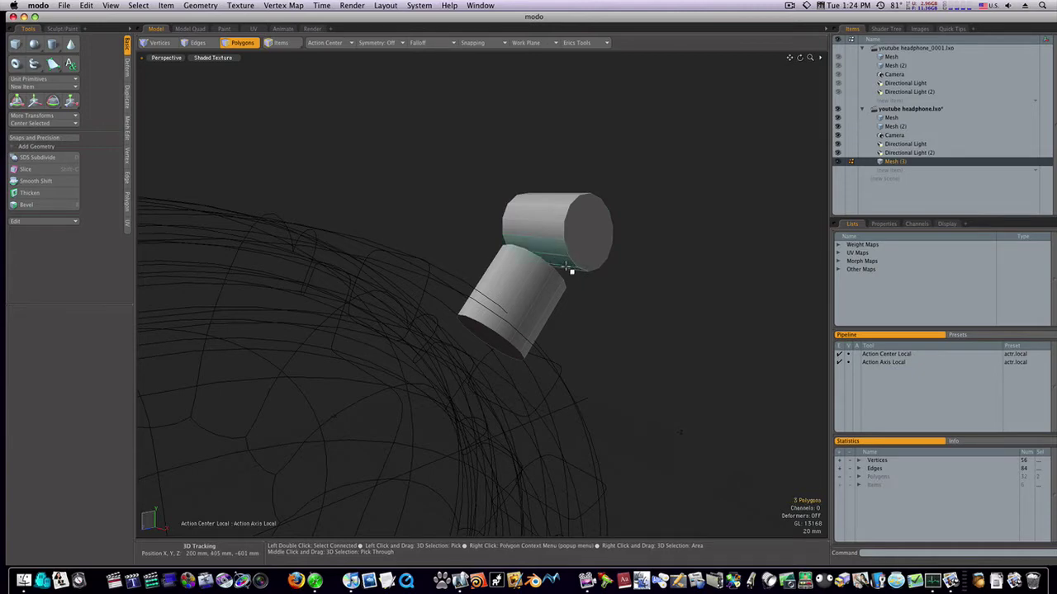
left_click(128, 76)
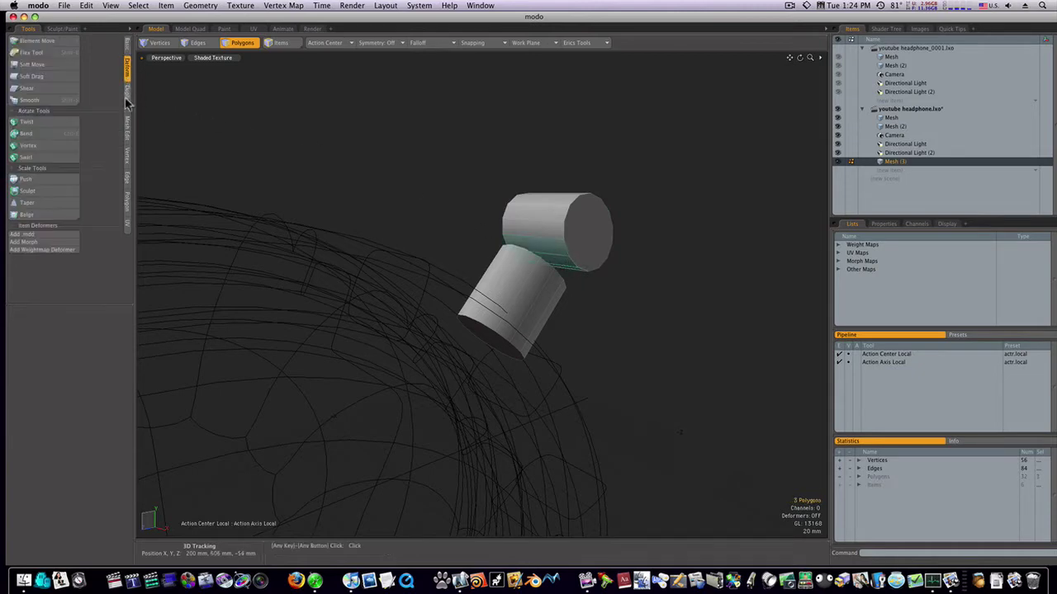
left_click(128, 126)
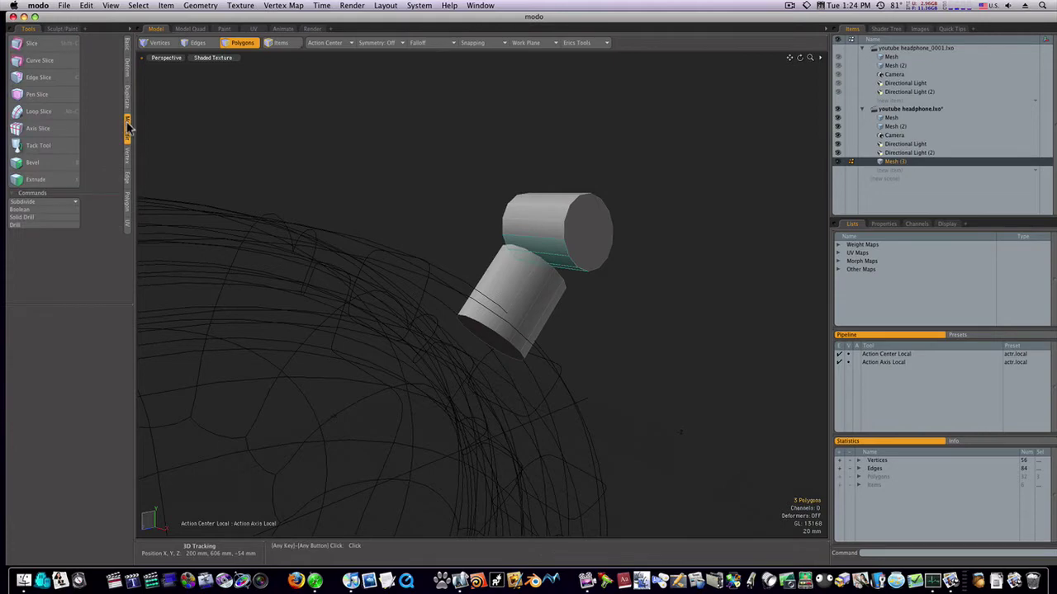
left_click(38, 145)
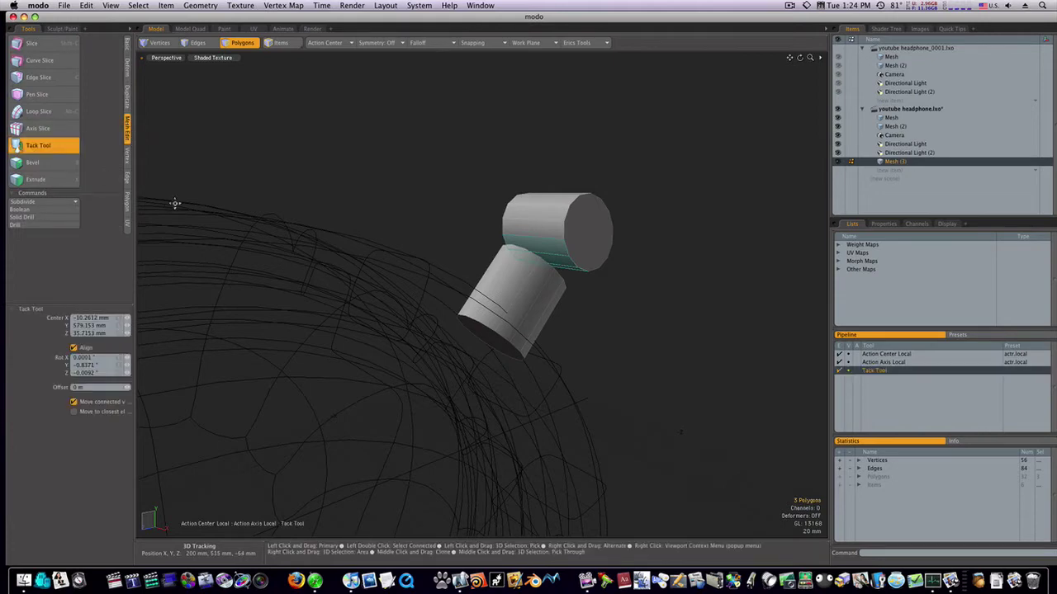
left_click_drag(186, 210, 278, 250, "alt")
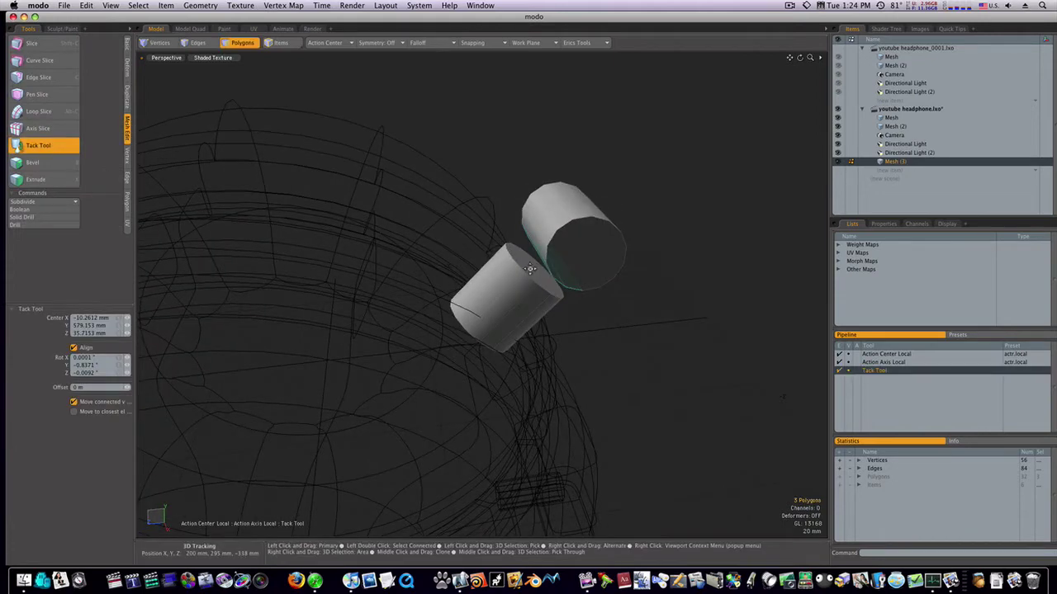
left_click_drag(530, 268, 681, 268)
key("q")
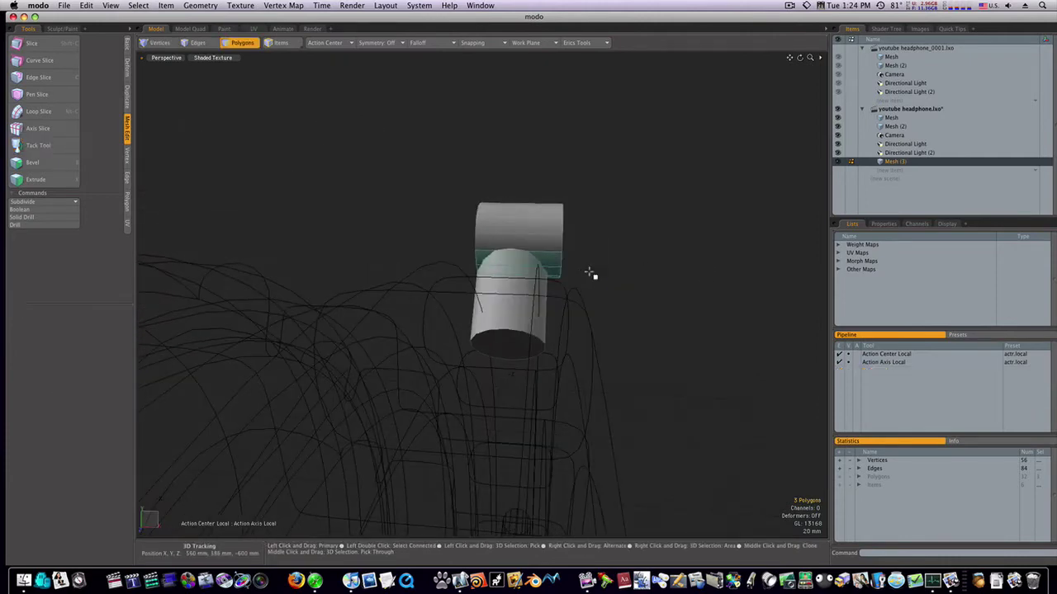
Step: Move the crosswise cylinder to center it over the first cylinder's end, finishing with an 8 mm shift along local Y
left_click(594, 272)
double_click(549, 243)
key("w")
left_click_drag(592, 241, 566, 274)
key("space")
left_click(591, 264)
double_click(545, 241)
key("w")
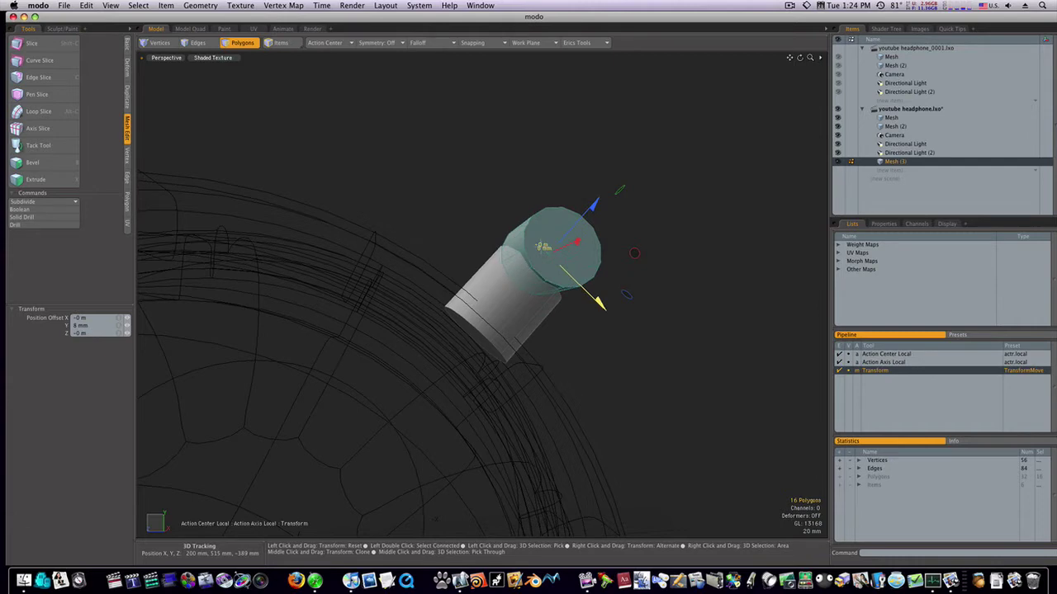
key("space")
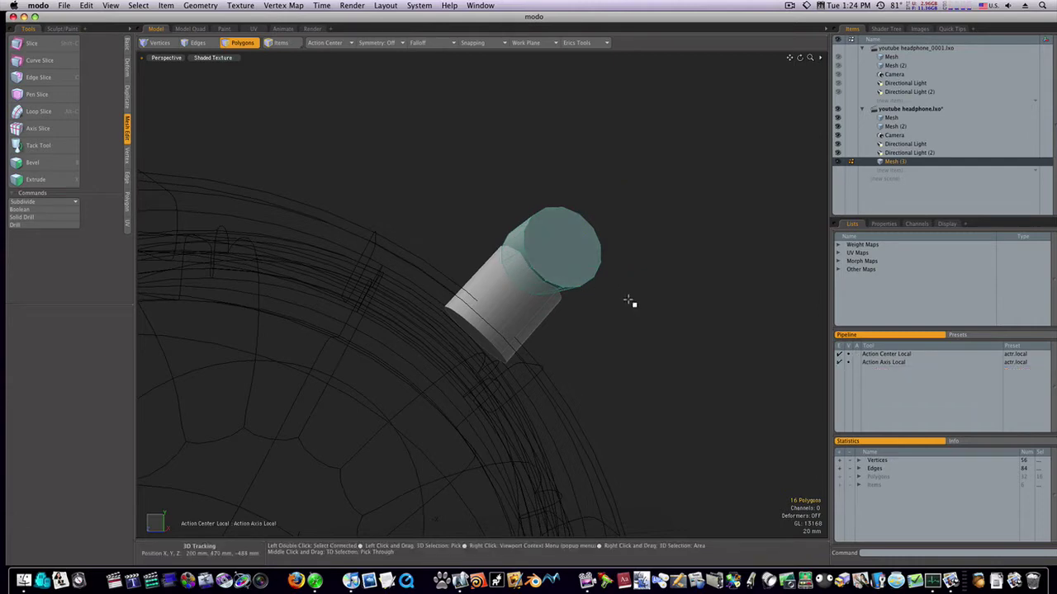
Step: Sink the crosswise cylinder partly into the lower one and scale it to about 97.5% in X and 115.5% in Y and Z
left_click_drag(627, 302, 628, 347, "alt")
key("3")
key("w")
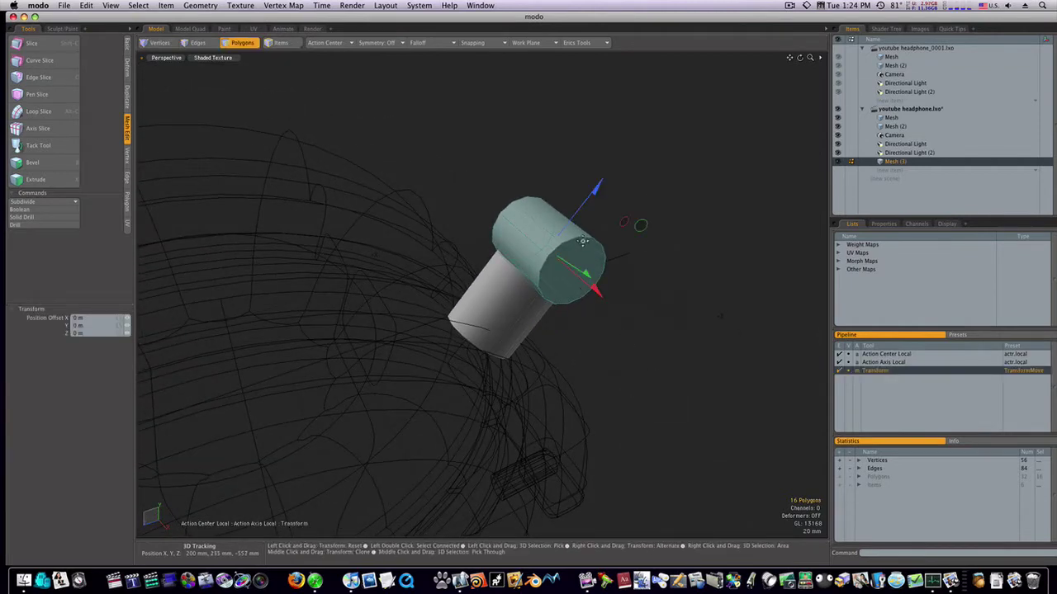
left_click_drag(578, 218, 547, 248)
key("r")
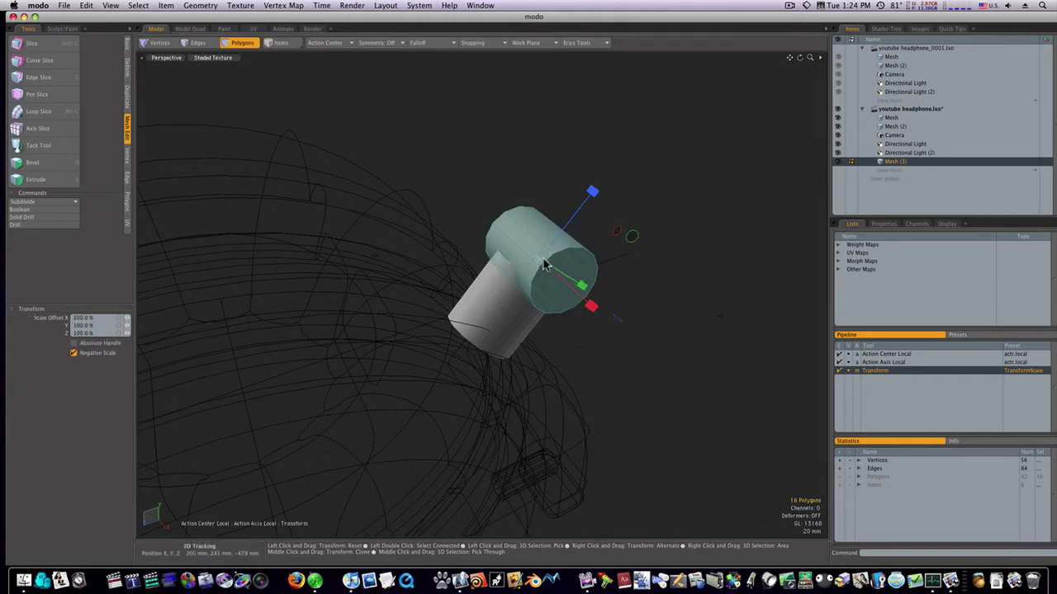
left_click_drag(591, 306, 582, 296)
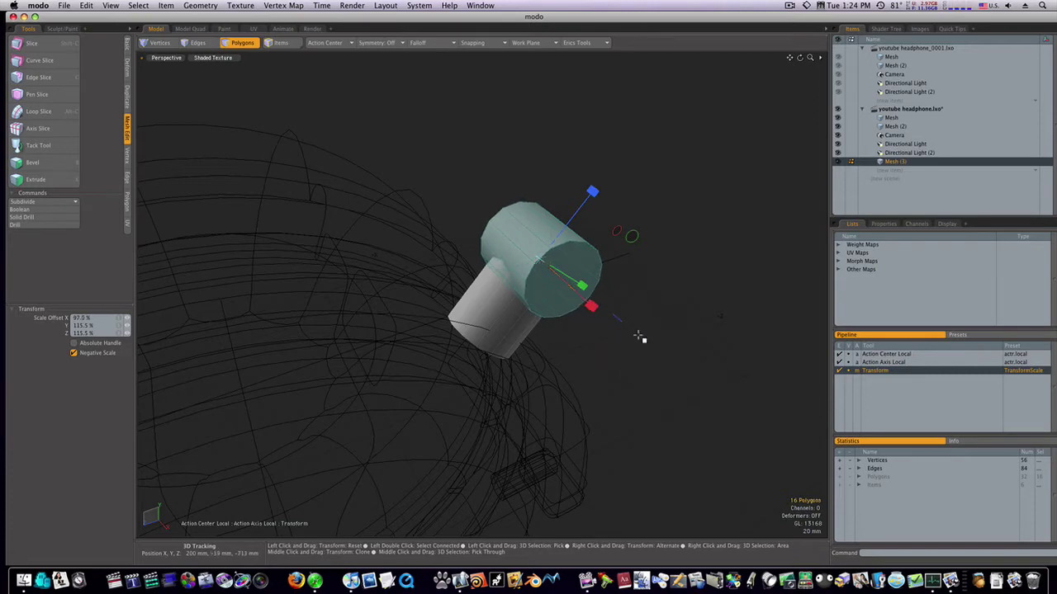
key("Escape")
key("Escape")
Step: Add two edge loops near the ends of the lower cylinder with Loop Slice, count 2 at position 10%
mouse_move(633, 331)
left_mouse_down("alt")
mouse_move(639, 338)
mouse_move(625, 307)
mouse_move(631, 319)
mouse_move(619, 323)
mouse_move(653, 340)
mouse_move(646, 333)
mouse_move(647, 346)
left_mouse_up("alt")
key("3")
left_click_drag(542, 330, 556, 335)
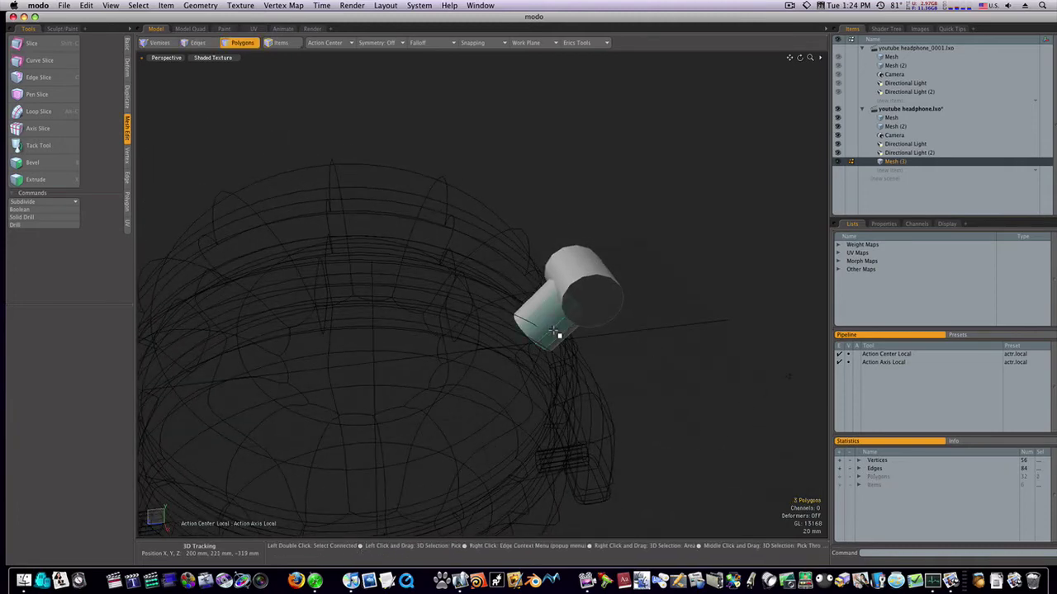
left_click(42, 111)
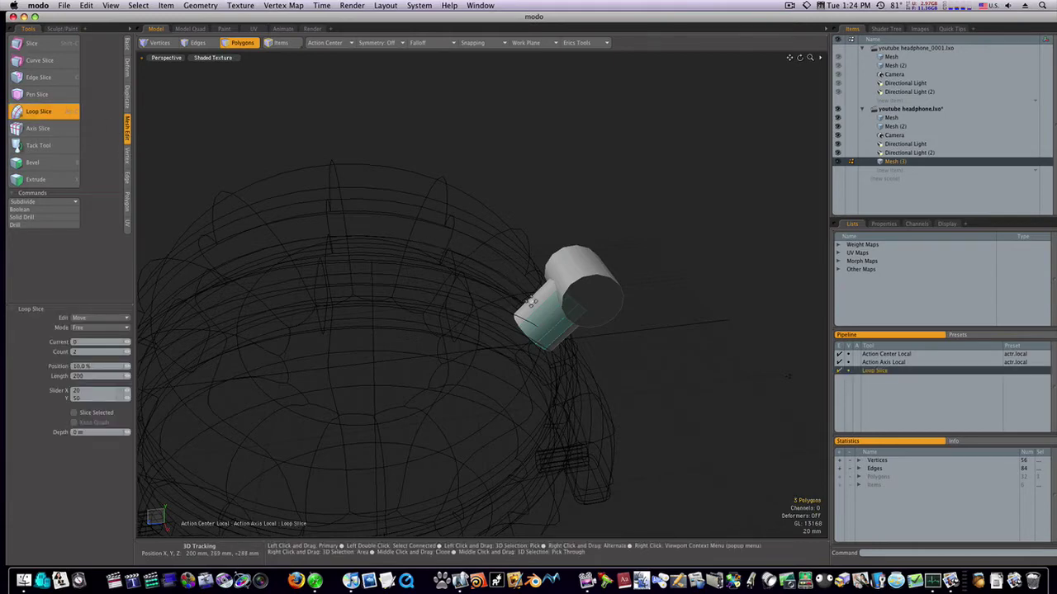
left_click(545, 315)
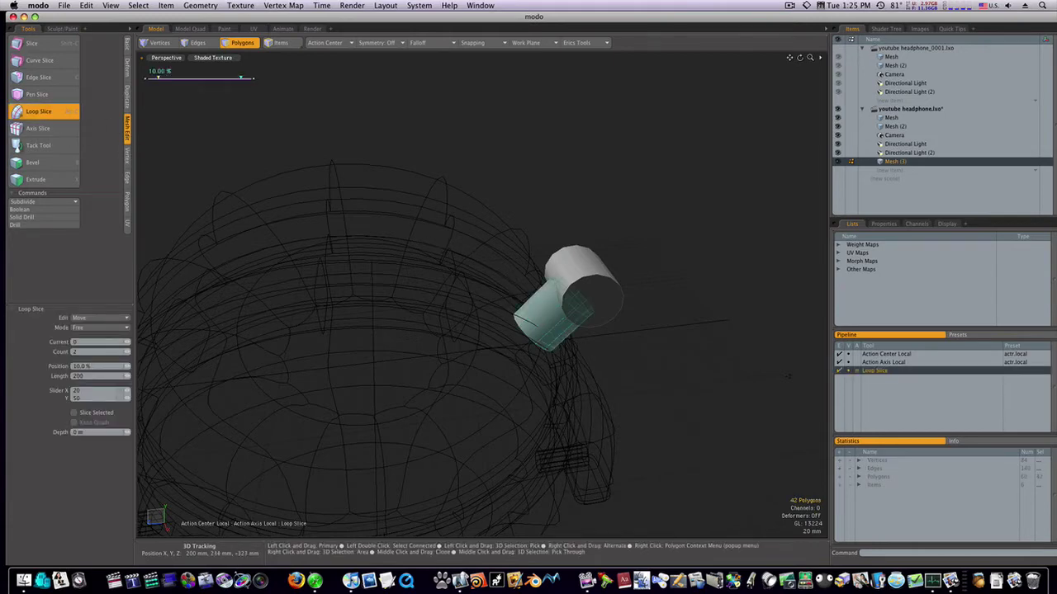
key("space")
Step: Add two edge loops near the ends of the crosswise cylinder with Loop Slice at 10%, and preview the joint with subdivision smoothing
left_click(573, 276)
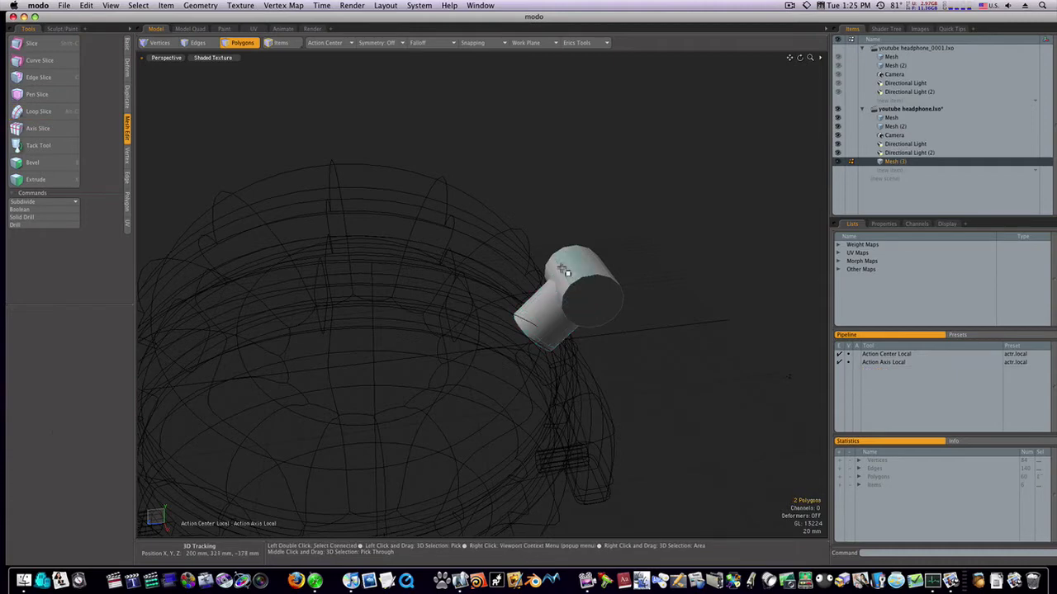
left_click(49, 111)
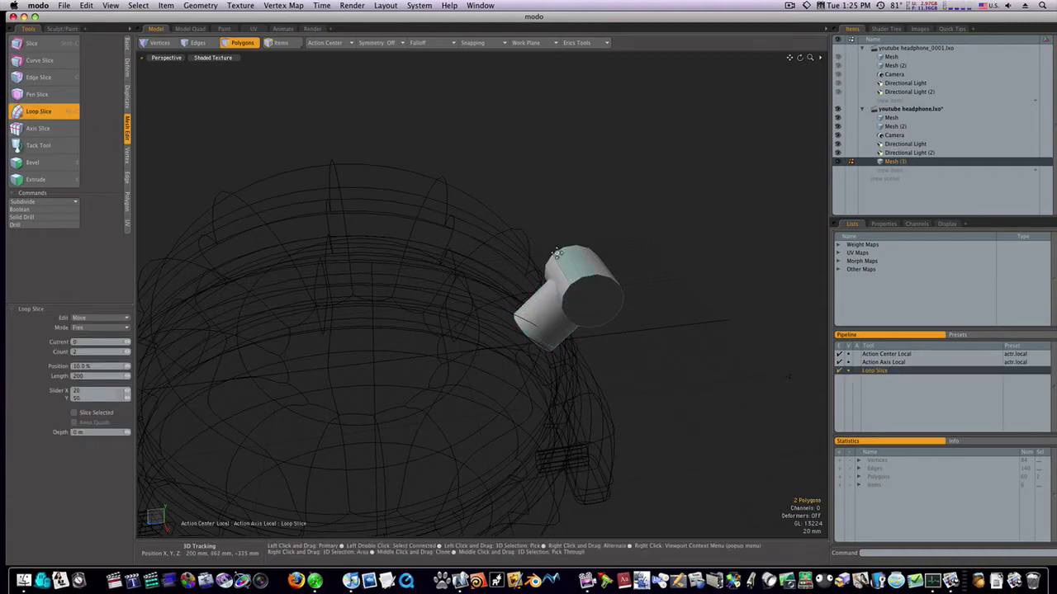
left_click(567, 259)
key("space")
left_click(631, 252)
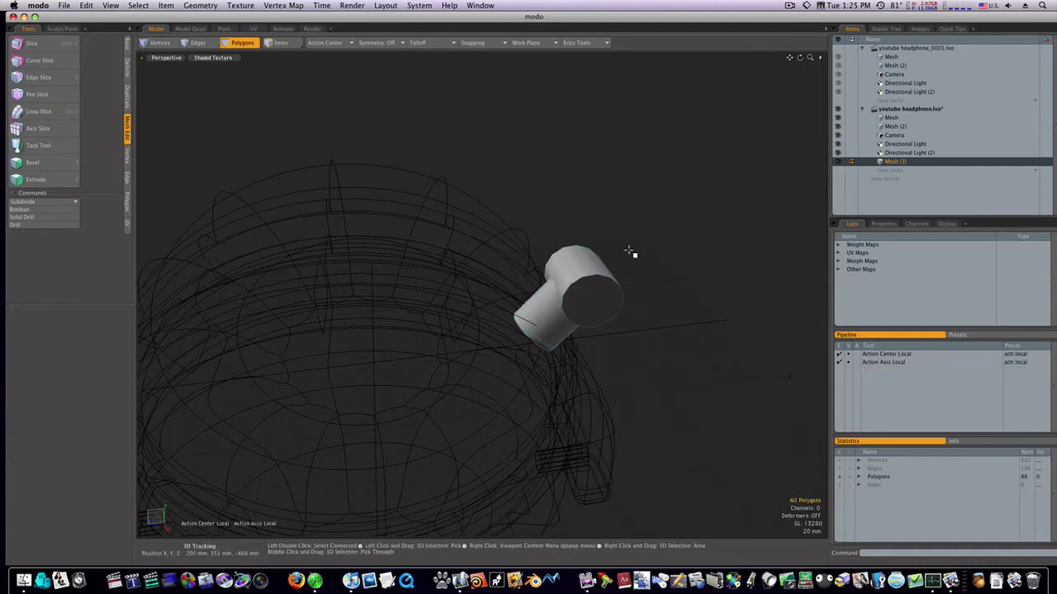
key("Tab")
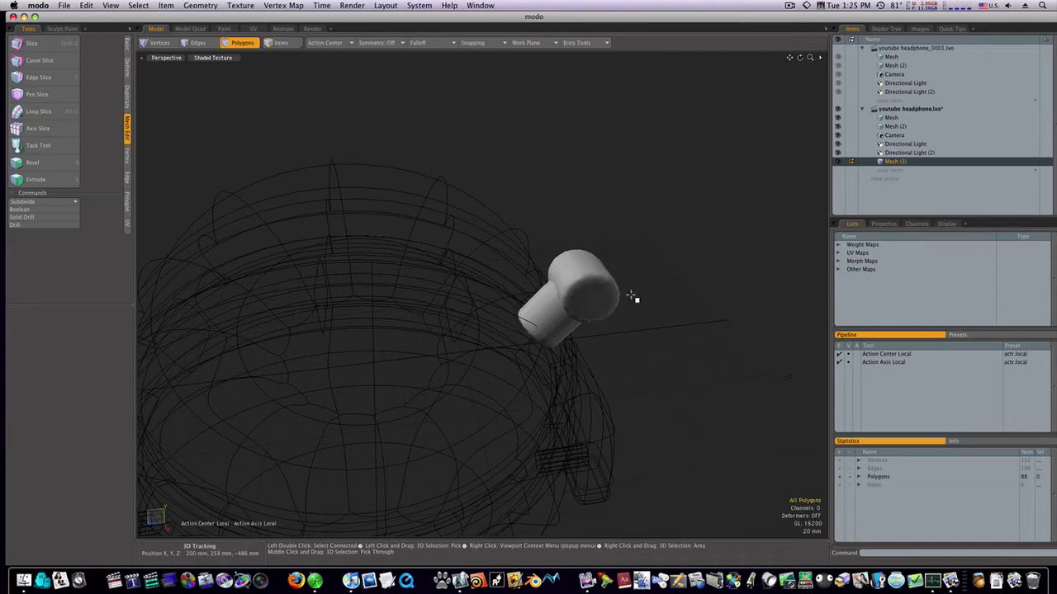
key("Tab")
Step: Bevel the crosswise cylinder's front end face with an inset of about 4.6 mm and no shift
left_click(612, 298)
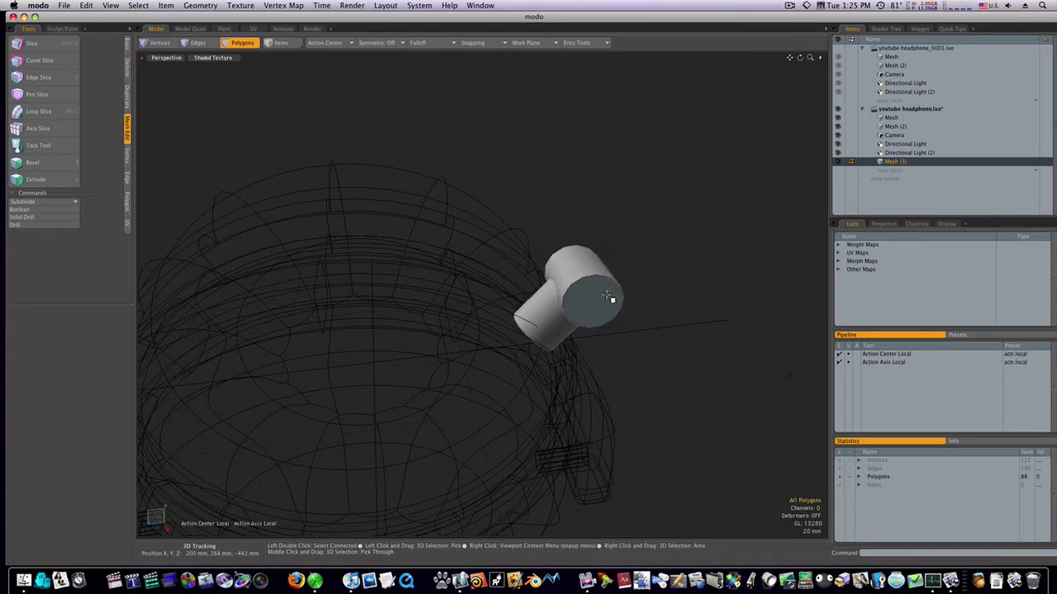
key("b")
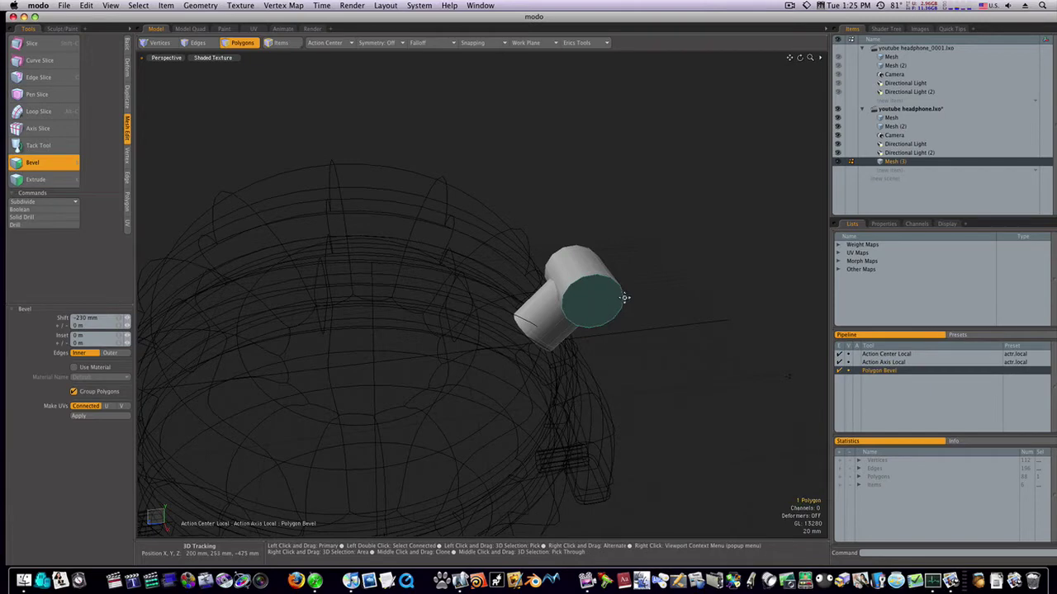
left_click(614, 306)
left_click_drag(663, 295, 643, 300)
key("q")
left_click(668, 252)
left_click(607, 302)
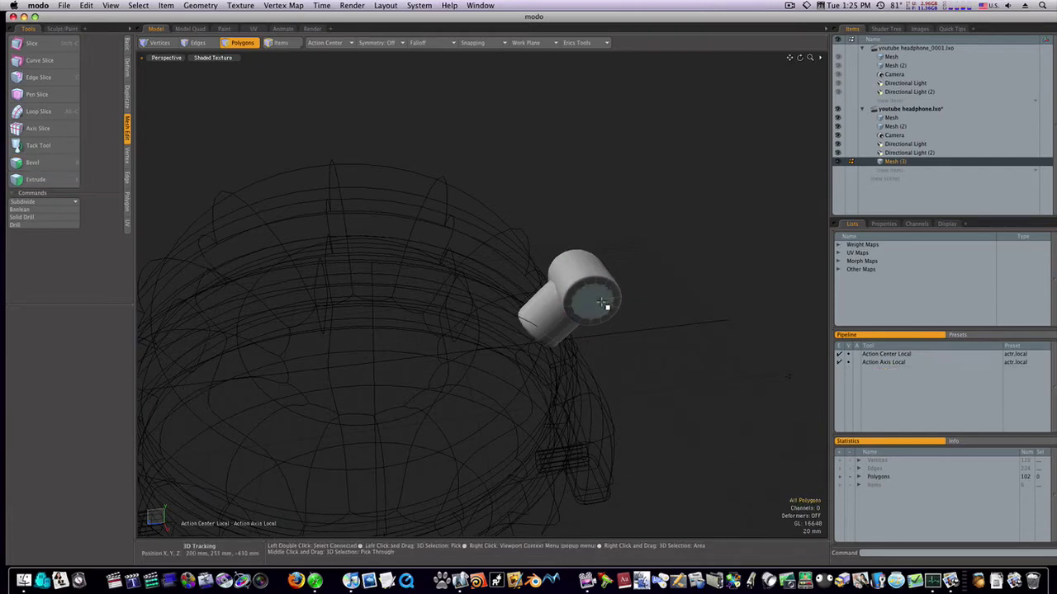
Step: Inset the crosswise cylinder's opposite end face slightly with a polygon bevel
left_click_drag(599, 285, 552, 302, "alt")
left_click(576, 305)
key("b")
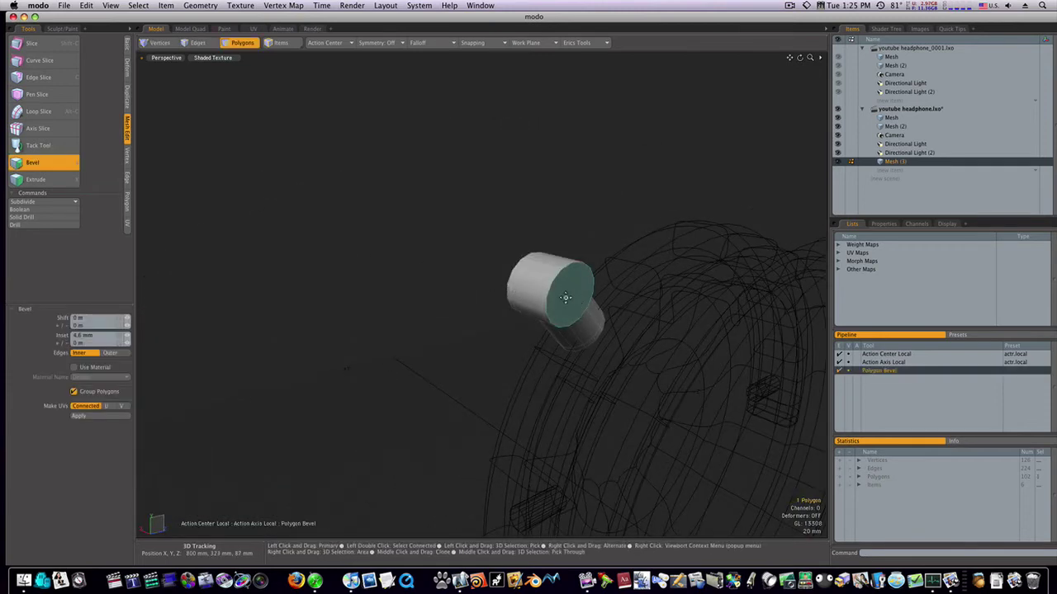
left_click_drag(621, 283, 602, 288)
key("q")
left_click(506, 248)
Step: Draw a flat upright rectangle above the joint with the Cube primitive, about 183 mm tall and 127 mm wide
left_click_drag(493, 245, 704, 262, "alt")
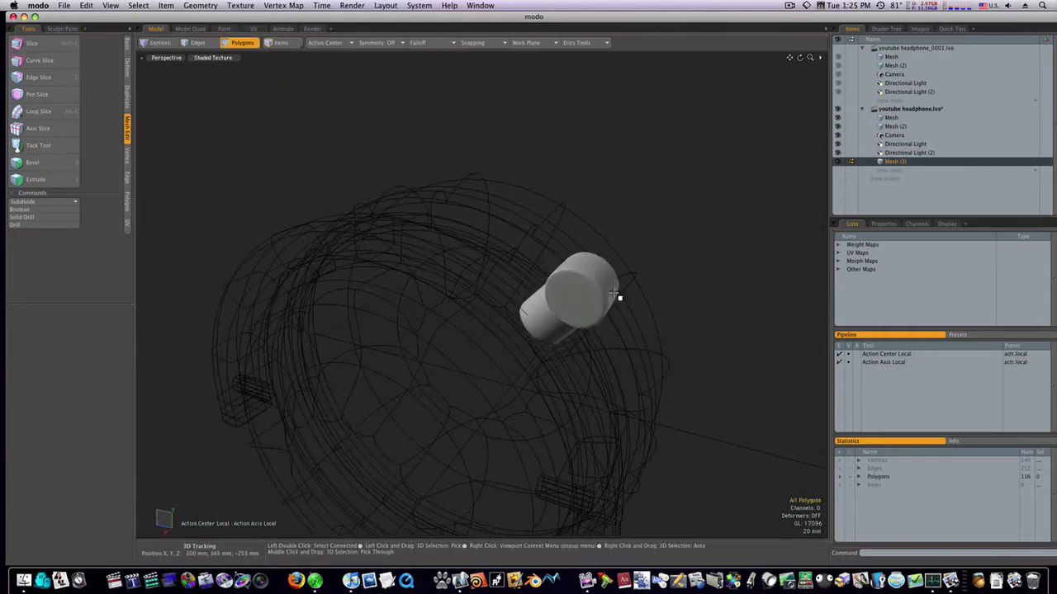
left_click_drag(617, 296, 650, 284, "alt")
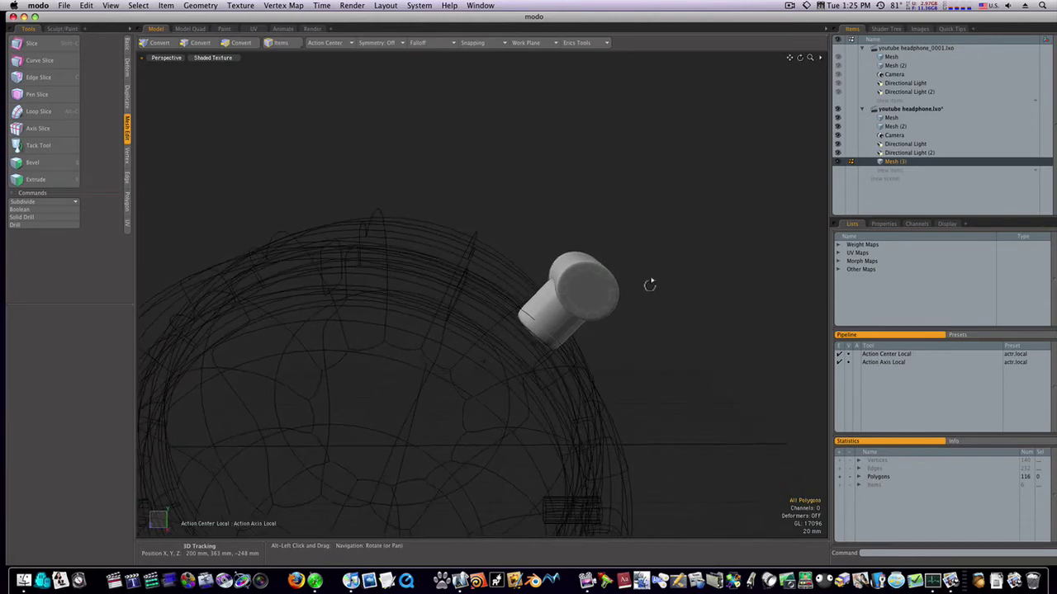
left_click(126, 46)
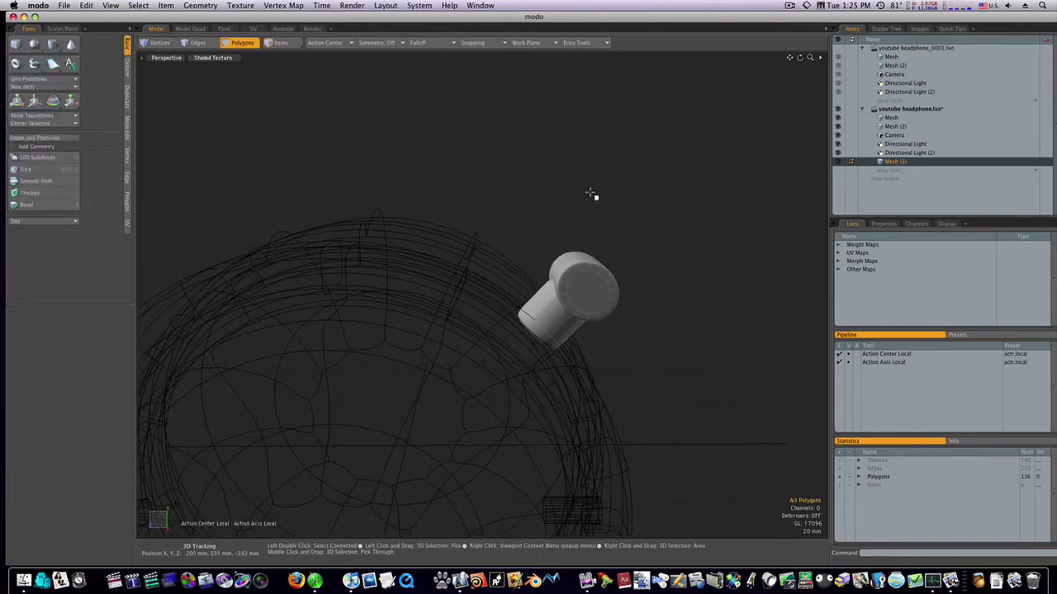
left_click(17, 46)
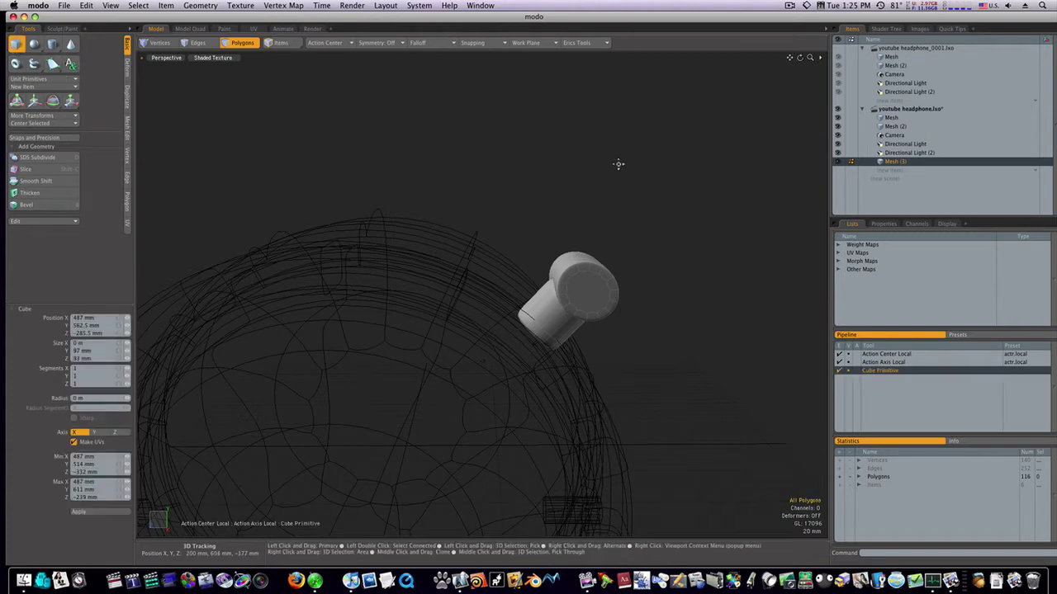
left_click_drag(512, 119, 591, 236)
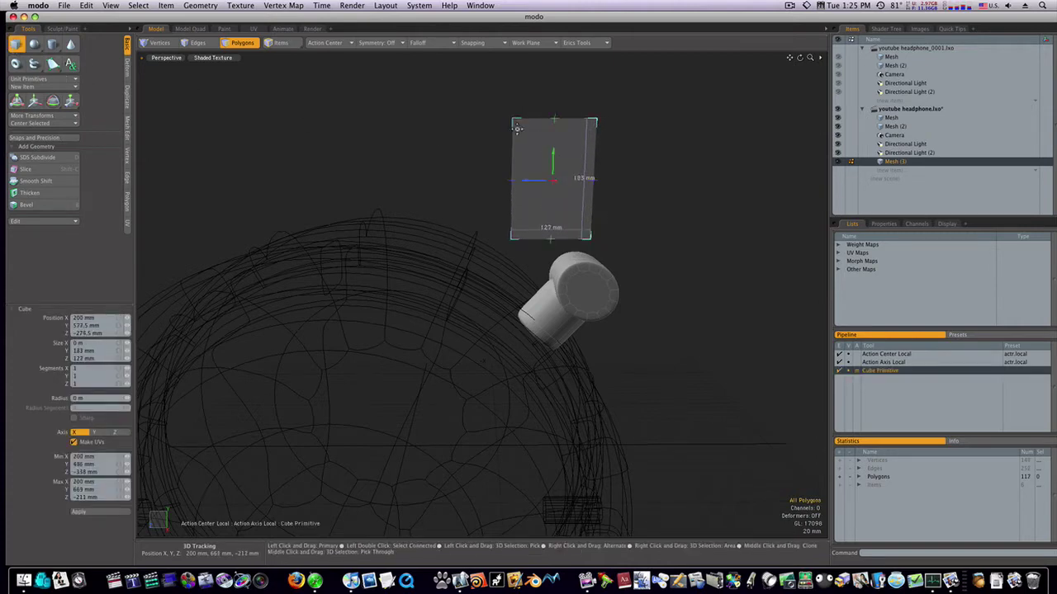
Step: Move the flat rectangle over the crosswise cylinder, to about 475 mm in X, with its lower edge just above the cylinder
left_click_drag(526, 180, 584, 168)
left_click_drag(608, 201, 535, 203, "alt")
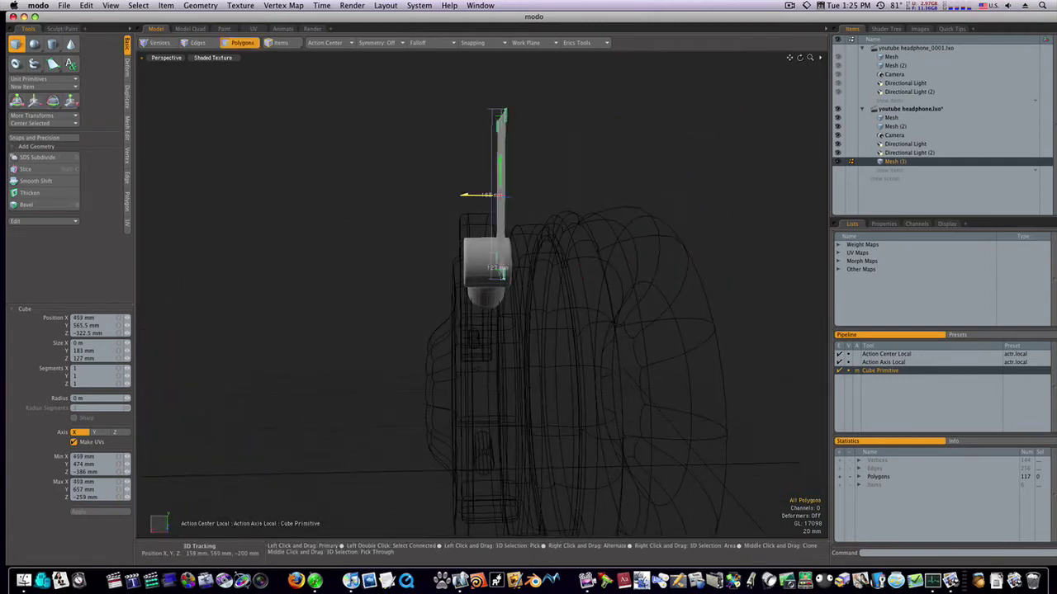
left_click_drag(450, 196, 642, 212)
left_click_drag(500, 198, 434, 171)
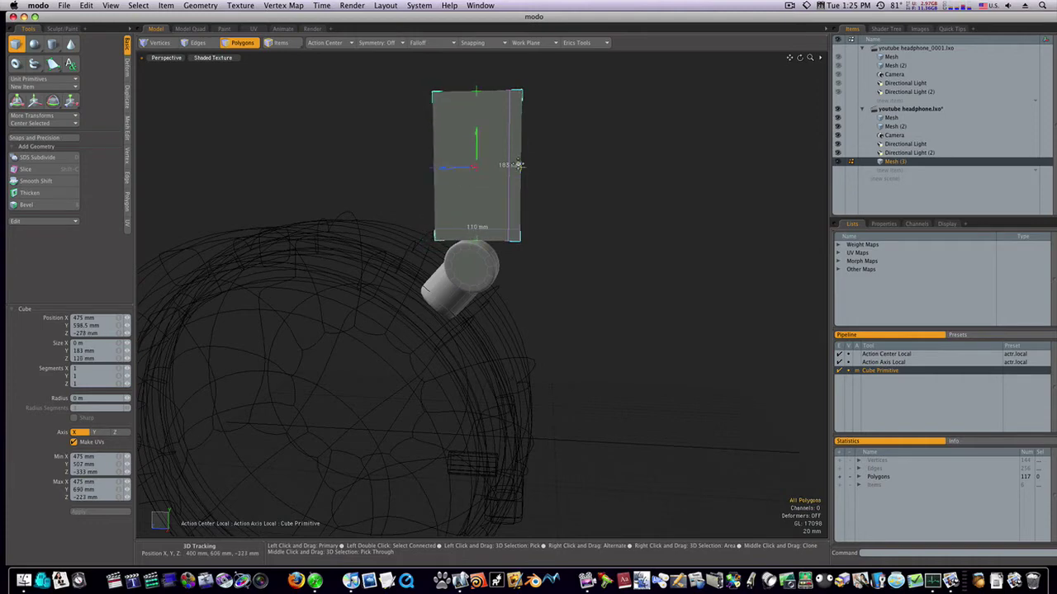
Step: Narrow the rectangle from both sides until it roughly matches the crosswise cylinder's width, and finish the primitive
left_click_drag(523, 171, 493, 170)
left_click_drag(427, 173, 457, 169)
left_click_drag(467, 236, 484, 251, "ctrl+alt")
left_click_drag(440, 114, 443, 117)
left_click_drag(525, 113, 515, 113)
key("q")
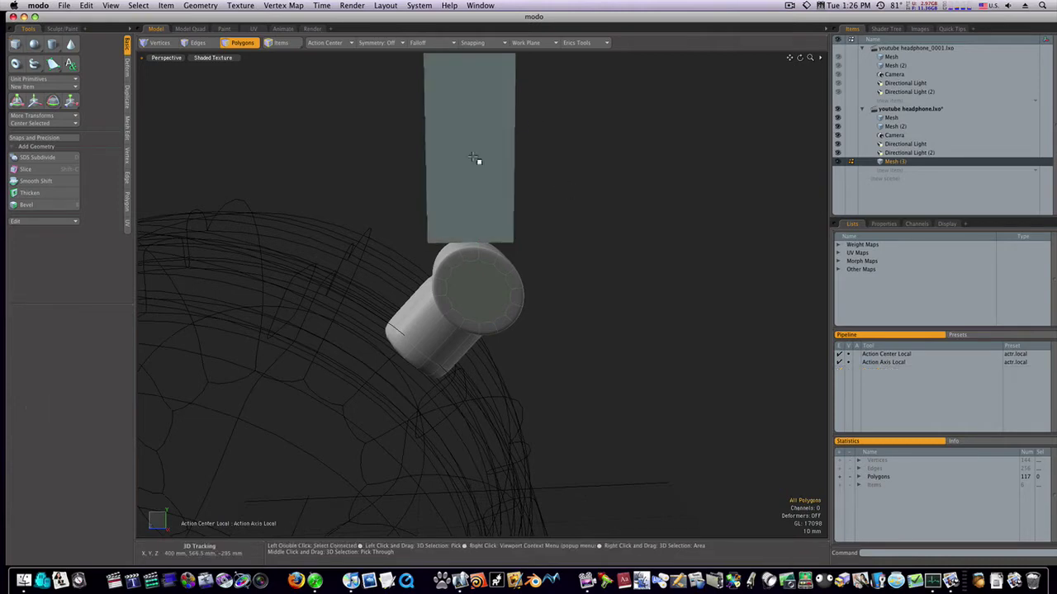
Step: Divide the rectangle polygon into a grid with Axis Slice, using number 1 in X, 4 in Y and 6 in Z
left_click(479, 163)
left_click(127, 130)
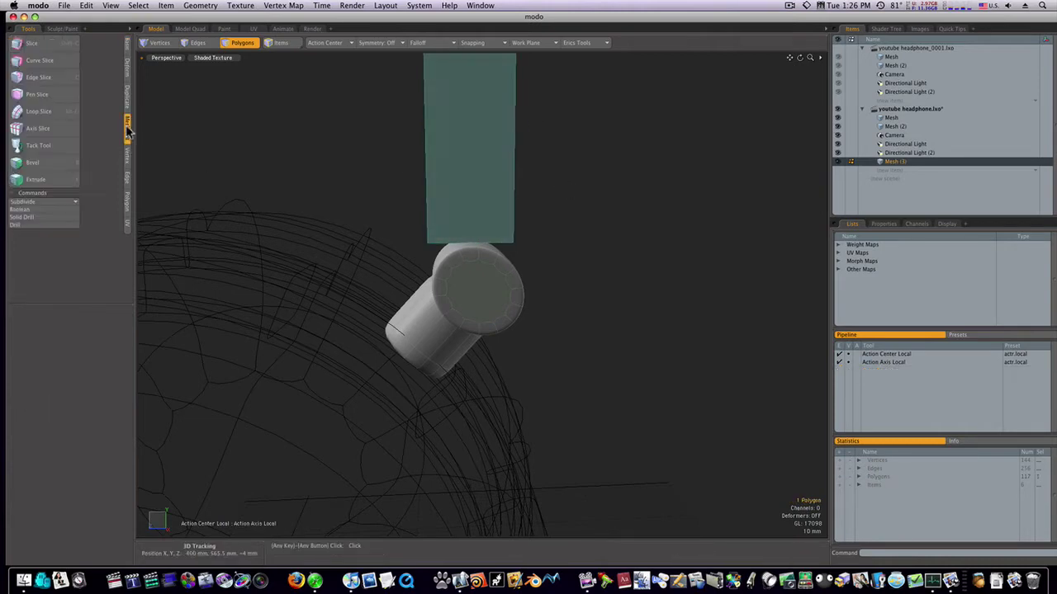
left_click(38, 128)
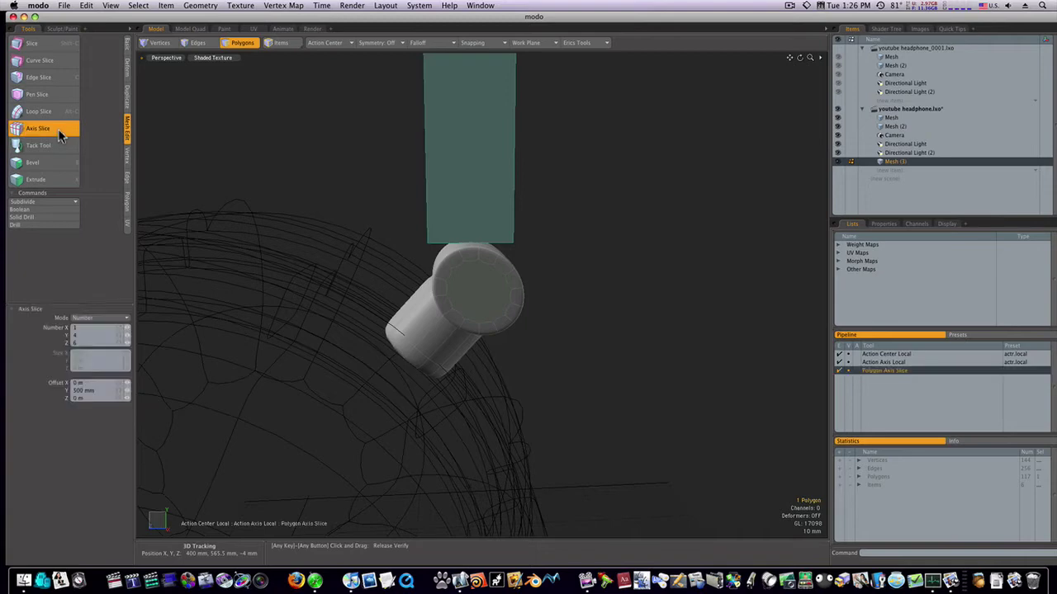
left_click(501, 229)
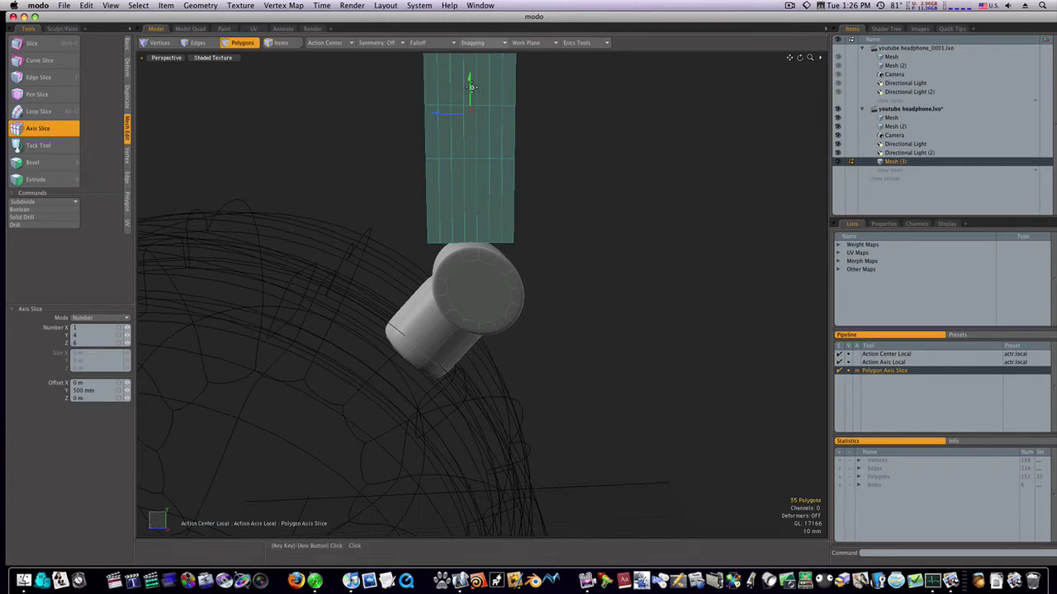
left_click_drag(578, 151, 437, 228, "ctrl+alt")
key("space")
Step: Raise the first inner vertex on the left of the rectangle's bottom edge slightly along Y to start a curved cutout
key("1")
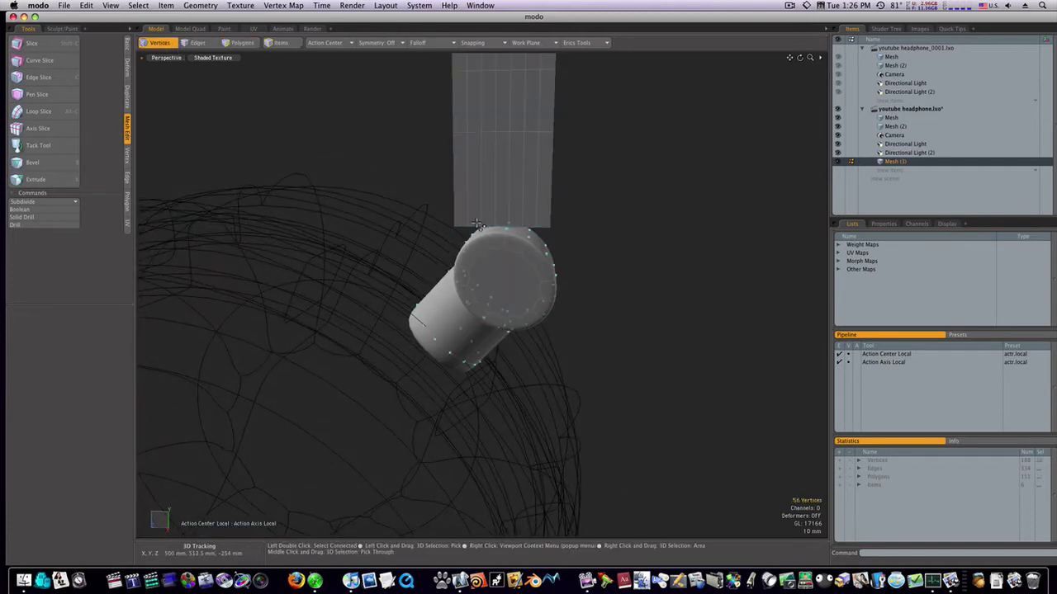
left_click(475, 227)
key("w")
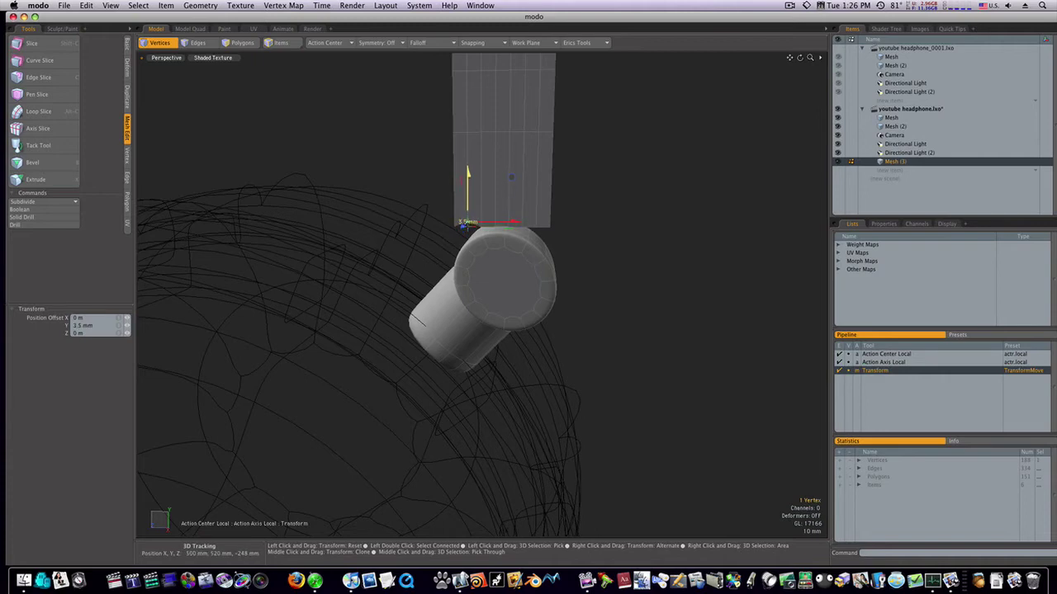
key("space")
left_click(593, 213)
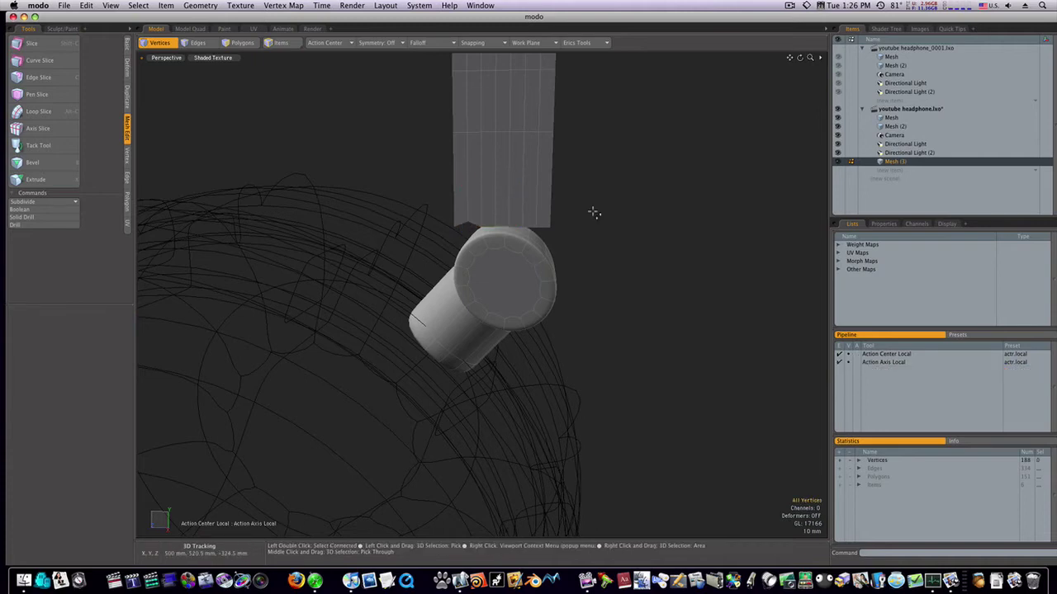
key("t")
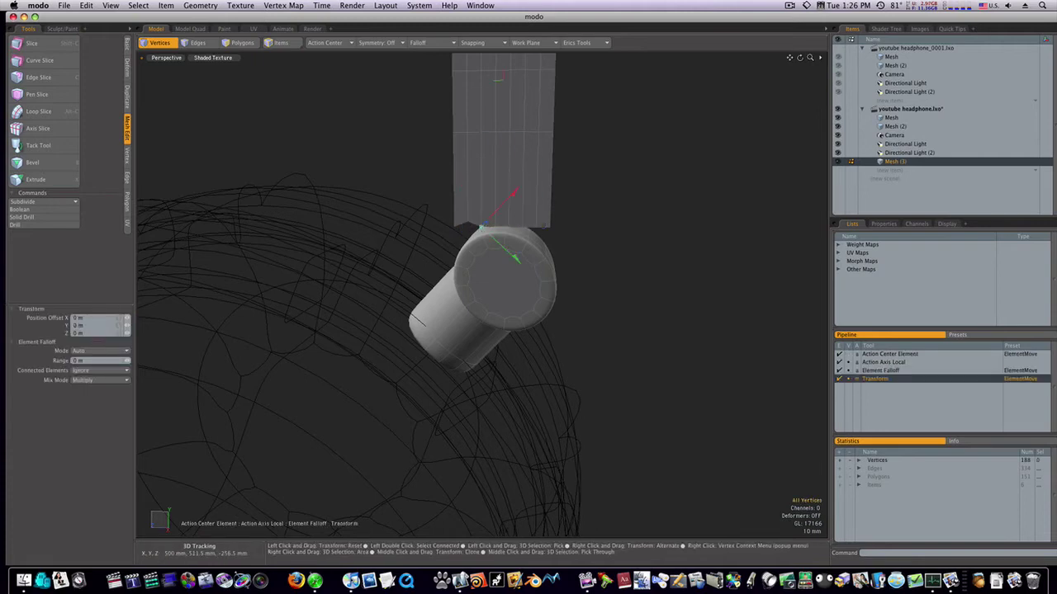
left_click_drag(487, 222, 494, 224)
key("super+z")
key("space")
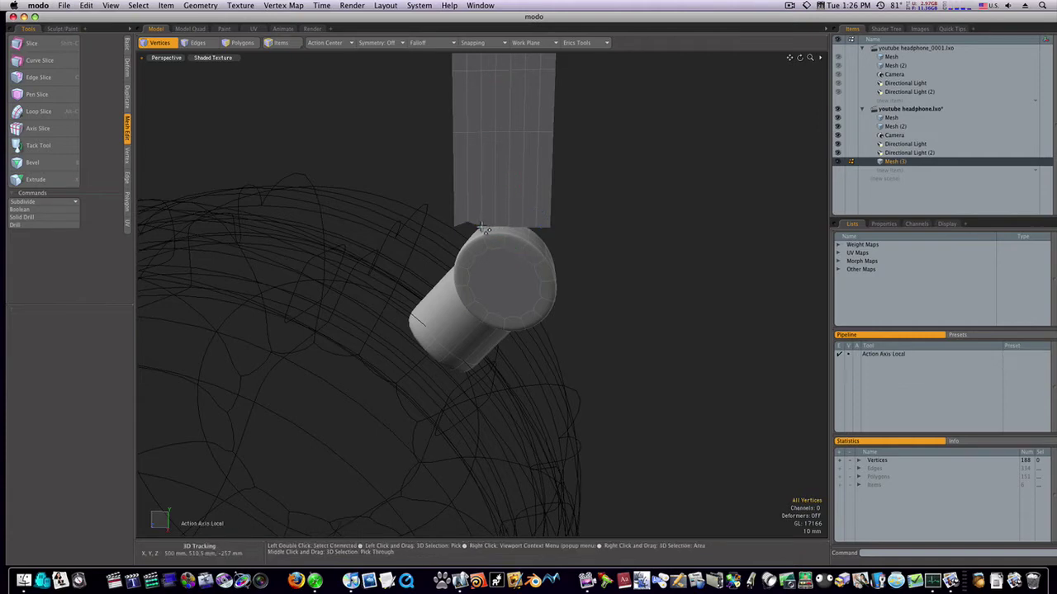
Step: Raise the second inner vertex of the rectangle's bottom edge 8 mm in Y and the third one 10.5 mm
key("w")
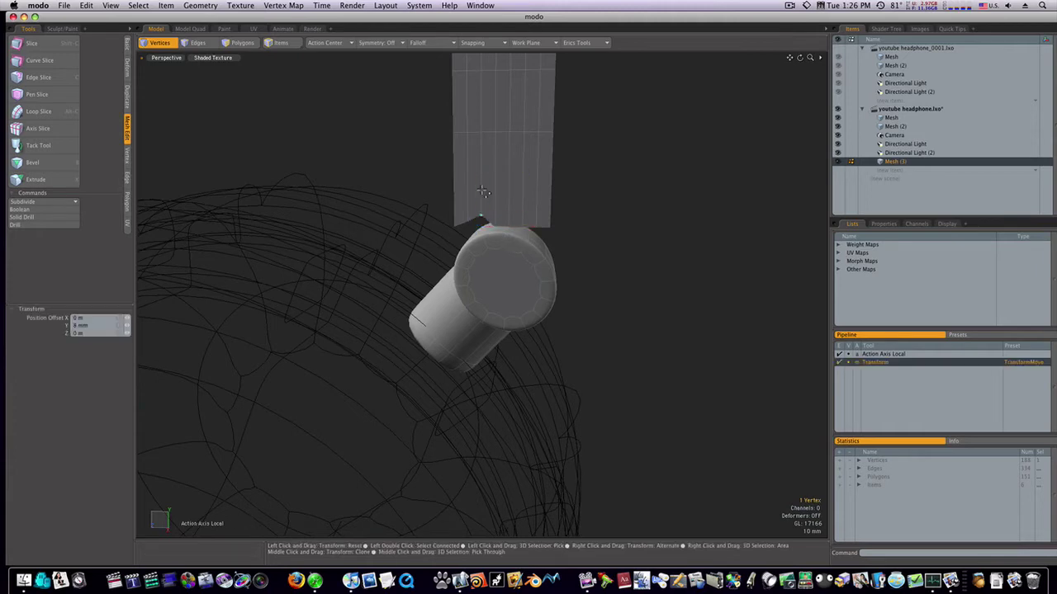
key("space")
key("Escape")
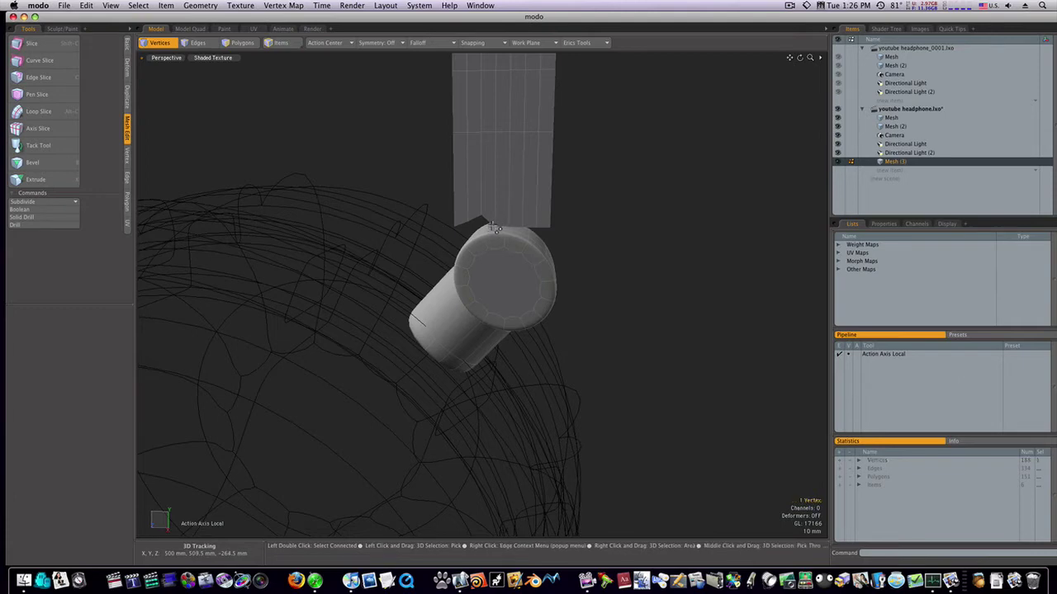
key("w")
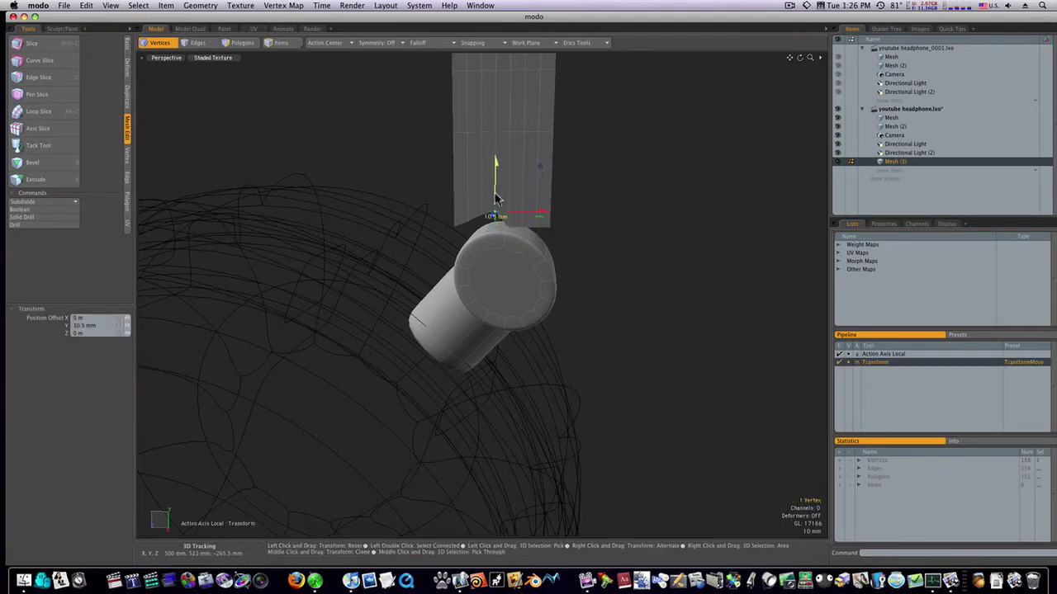
key("w")
Step: Raise the fourth inner vertex of the bottom edge 13.5 mm in Y, the fifth 9 mm and the sixth 3 mm to complete the arch
double_click(511, 230)
key("w")
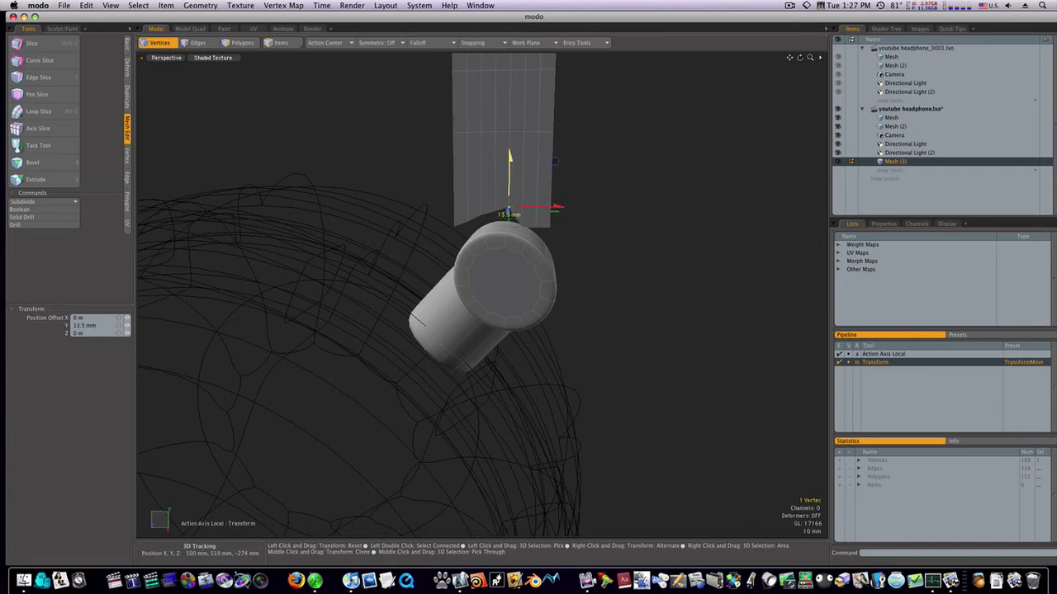
key("w")
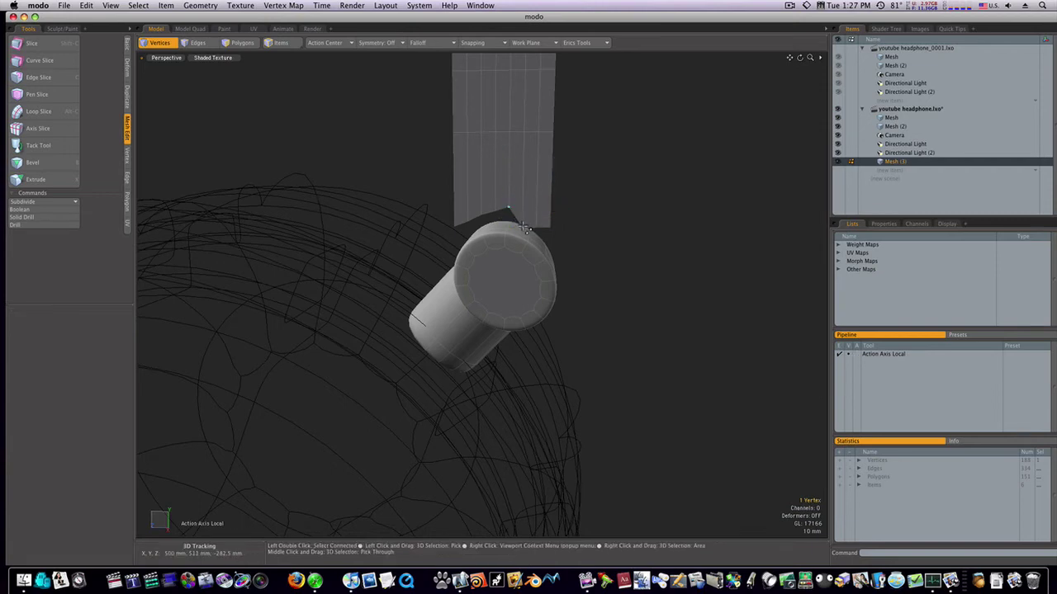
key("w")
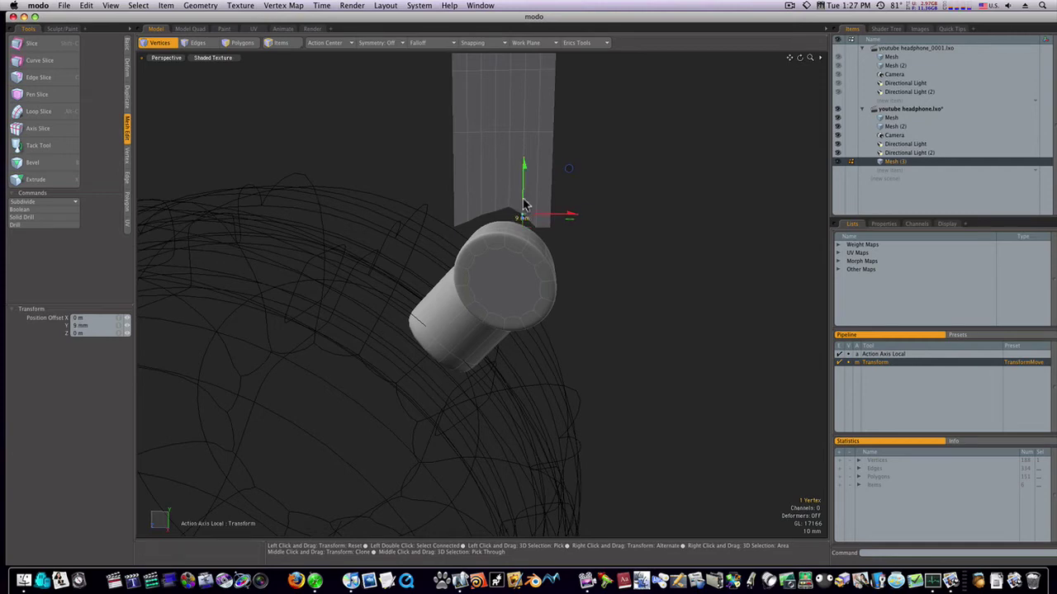
key("w")
key("w")
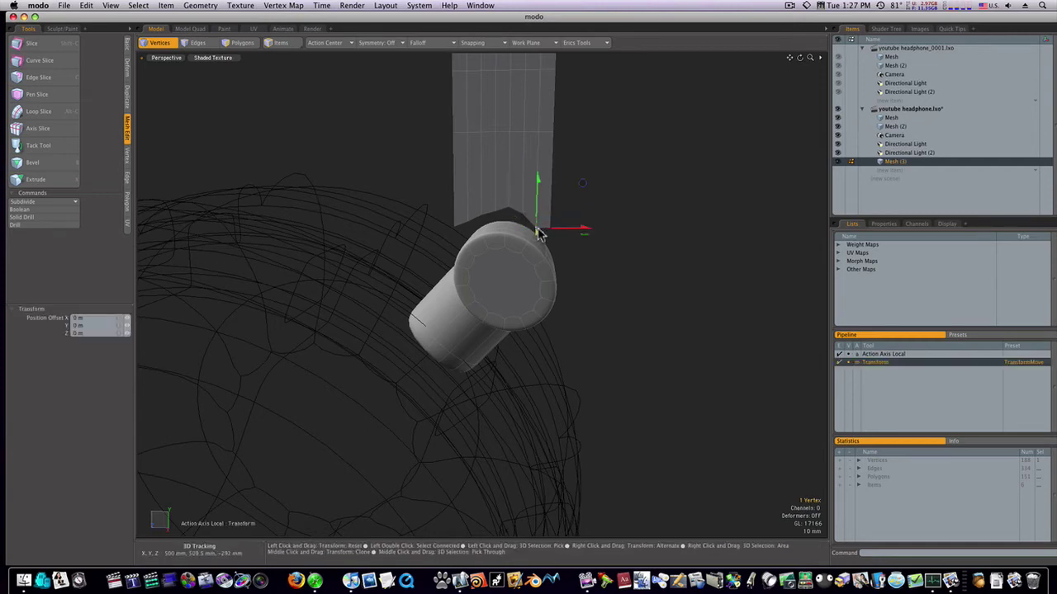
left_click_drag(538, 217, 538, 214)
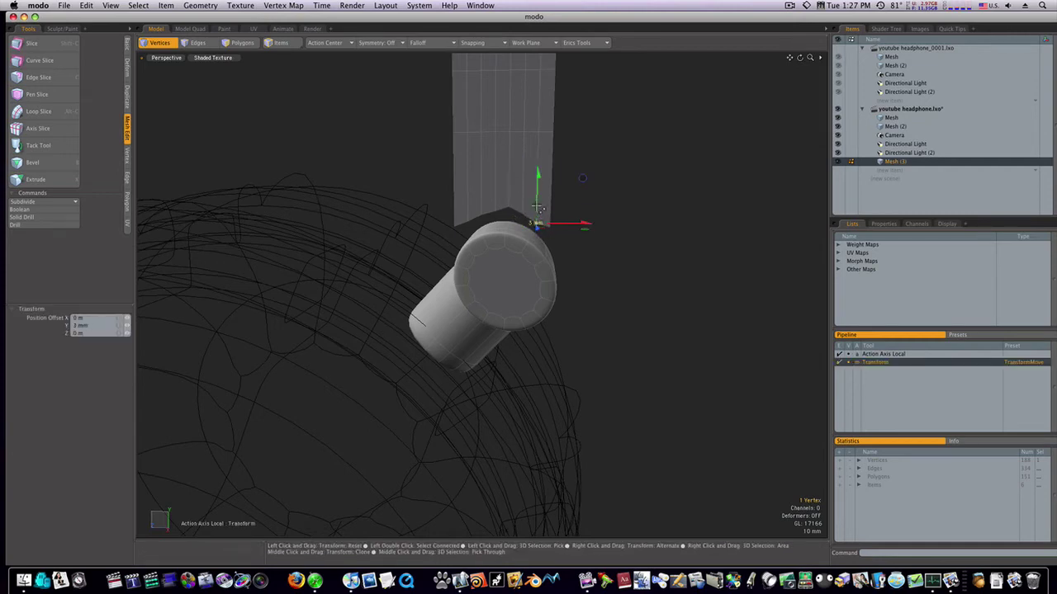
Step: Select all of the strip's polygons and lower the strip so its arched bottom edge meets the cylindrical joint
key("w")
key("2")
key("3")
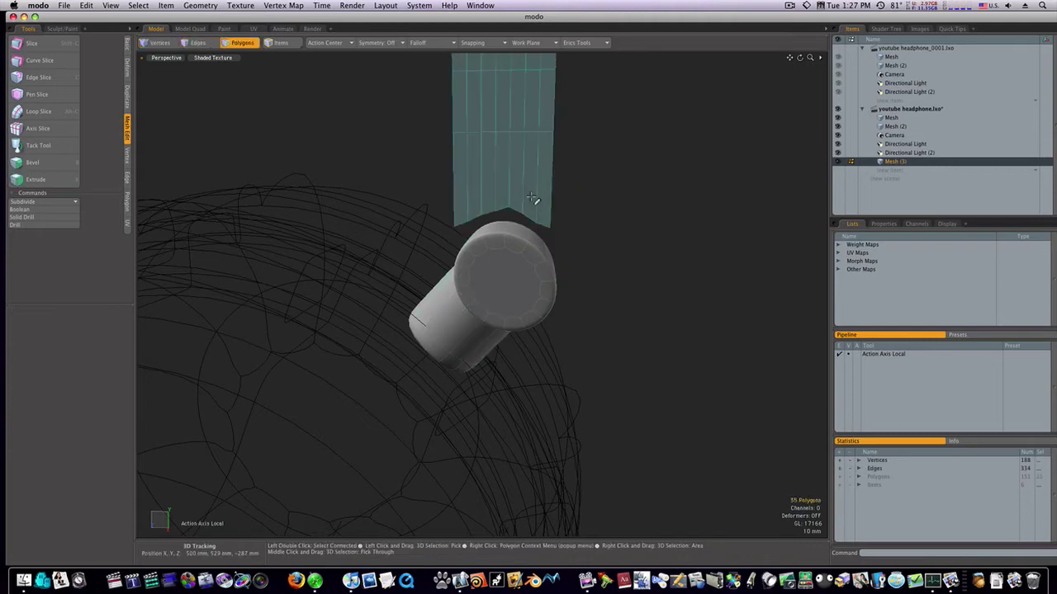
double_click(501, 189)
key("w")
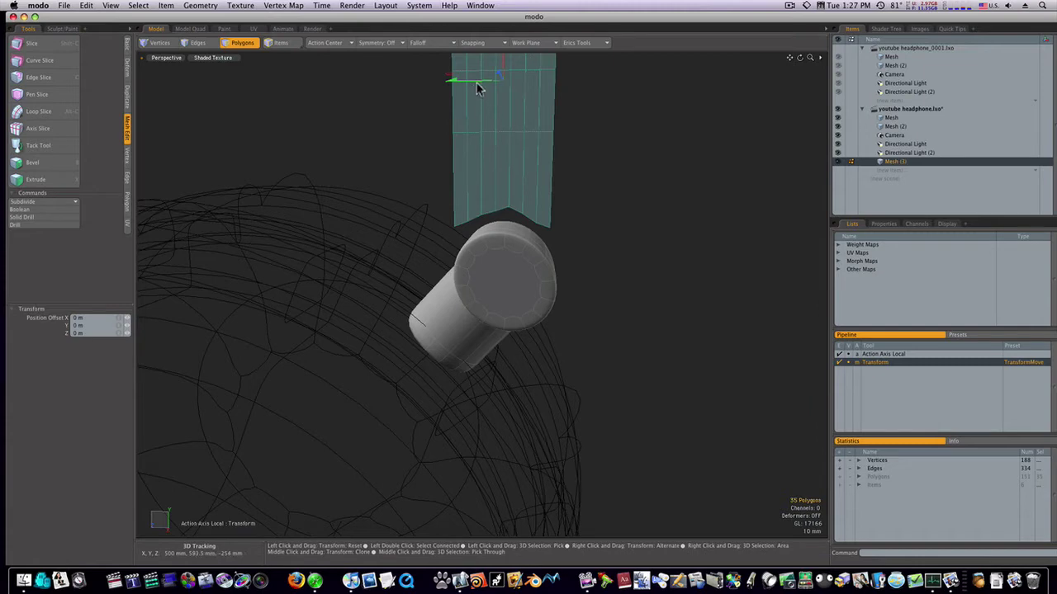
left_click_drag(477, 86, 505, 93)
key("space")
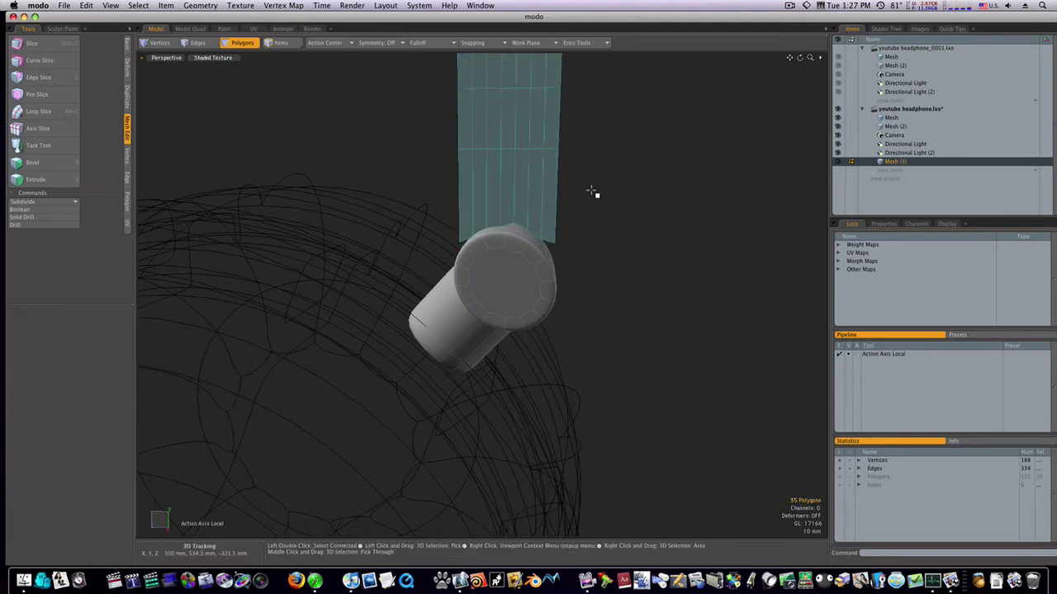
left_click(594, 190)
key("space")
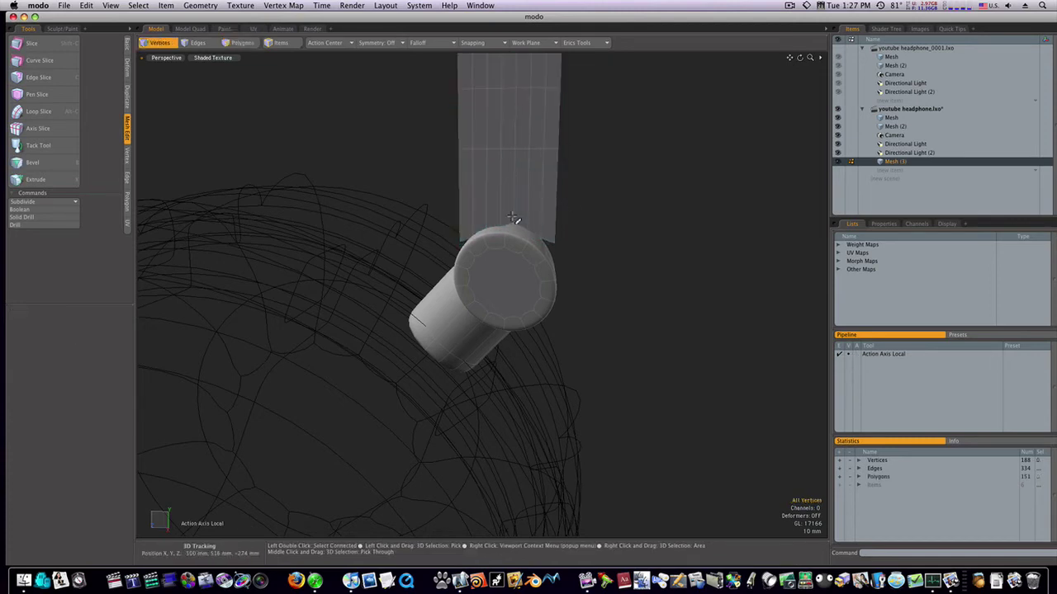
Step: Shift the whole strip 1.5 mm in X and 0.5 mm in Y relative to the joint
key("space")
key("space")
left_click(519, 218)
double_click(521, 218)
key("w")
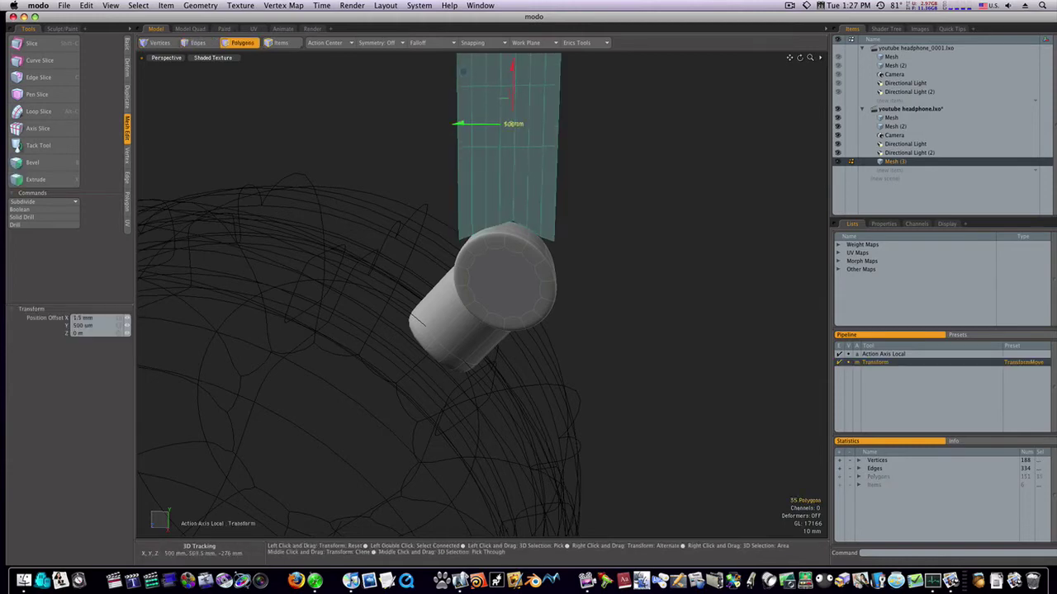
key("space")
left_click(568, 200)
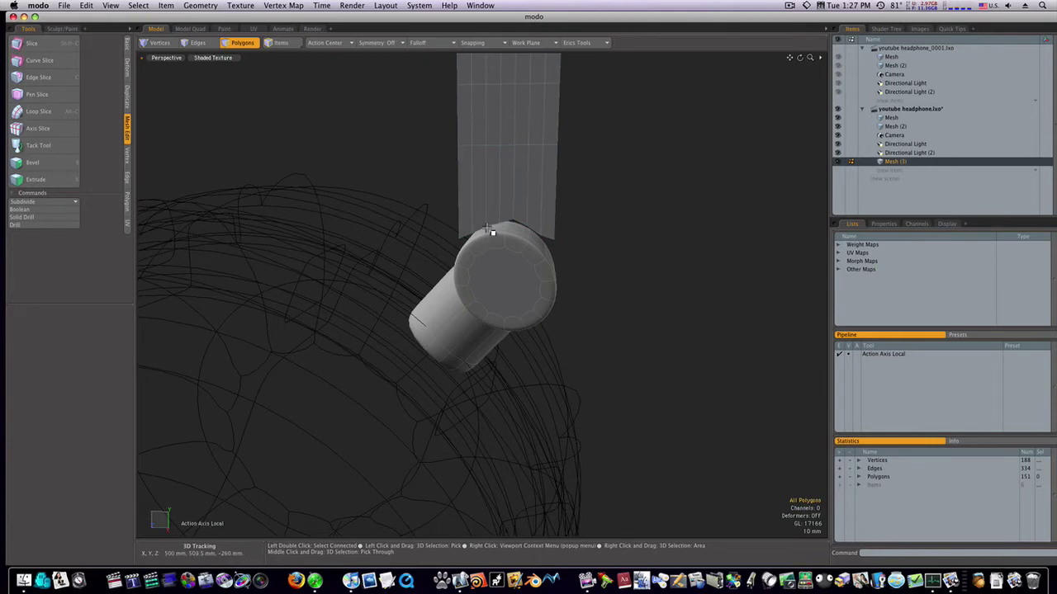
Step: Raise the second inner vertex of the strip's bottom edge 0.5 mm and the third one 2.5 mm in Y
key("space")
left_click(513, 235)
key("w")
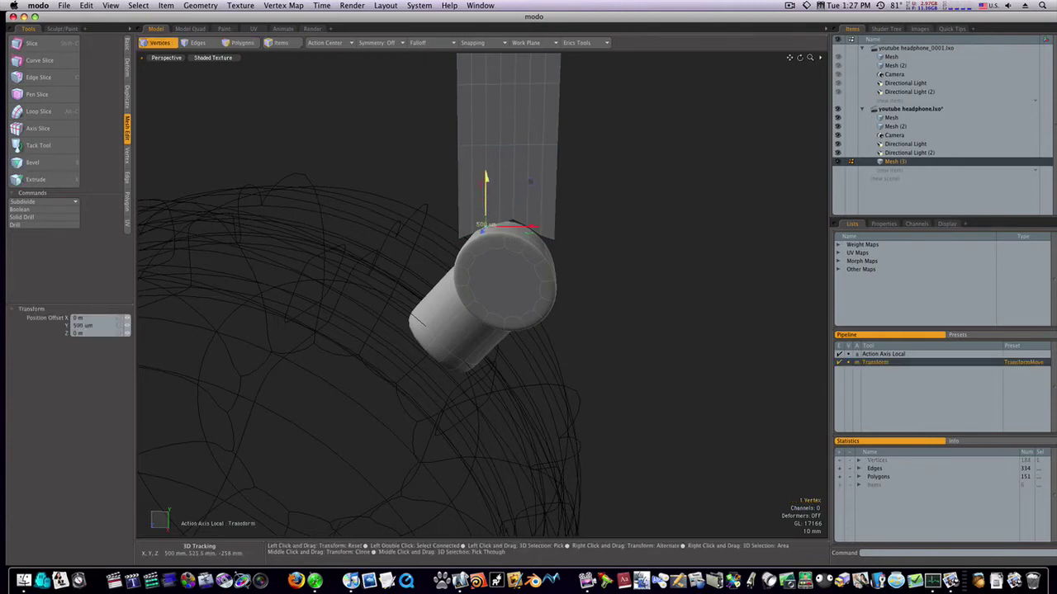
key("space")
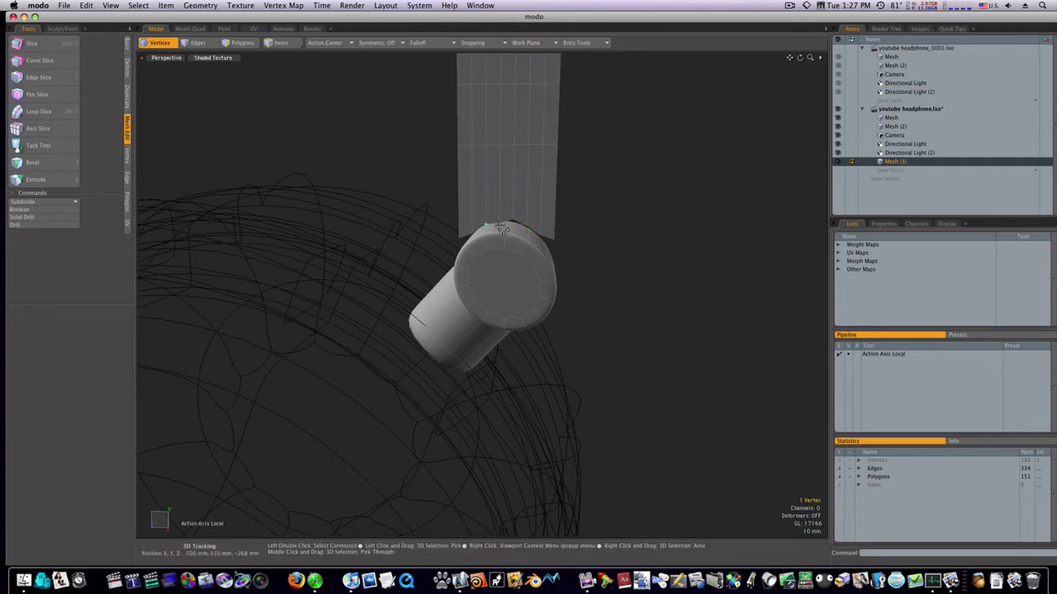
key("w")
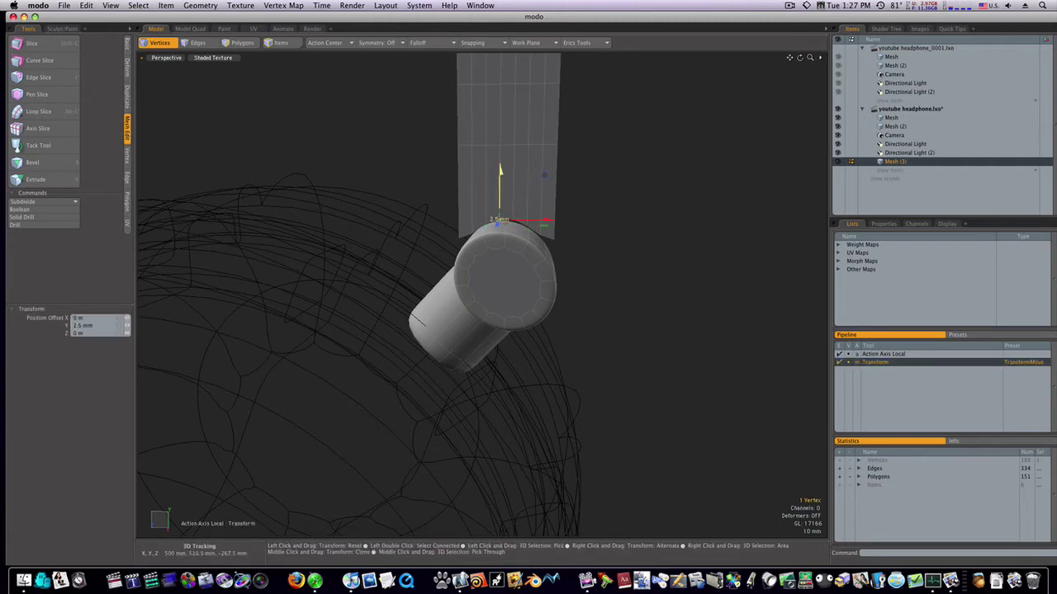
key("space")
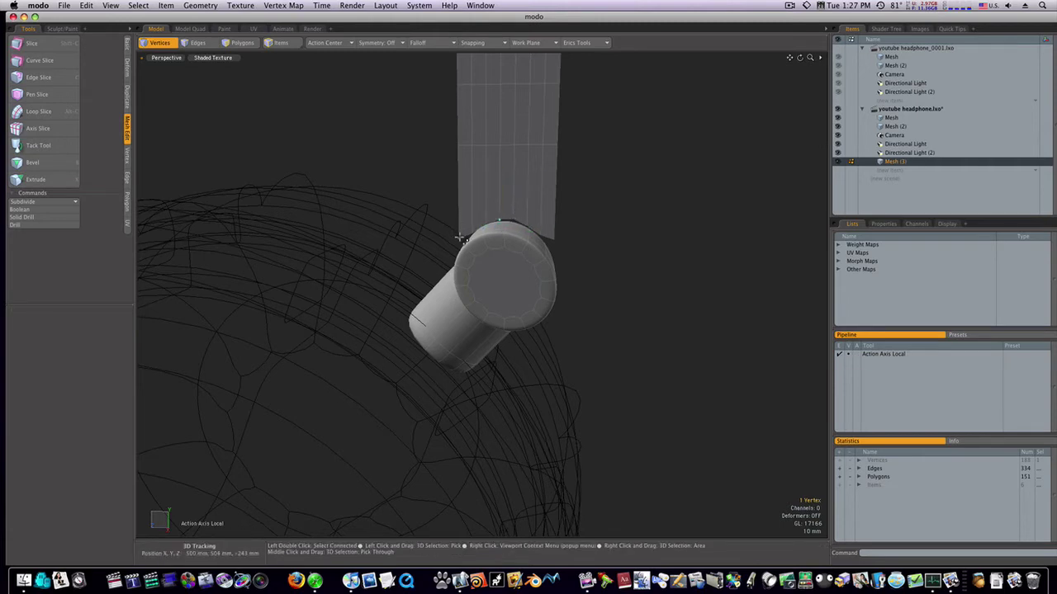
Step: Lower the bottom edge's left corner vertex in Y and its fourth inner vertex by 1 mm
key("w")
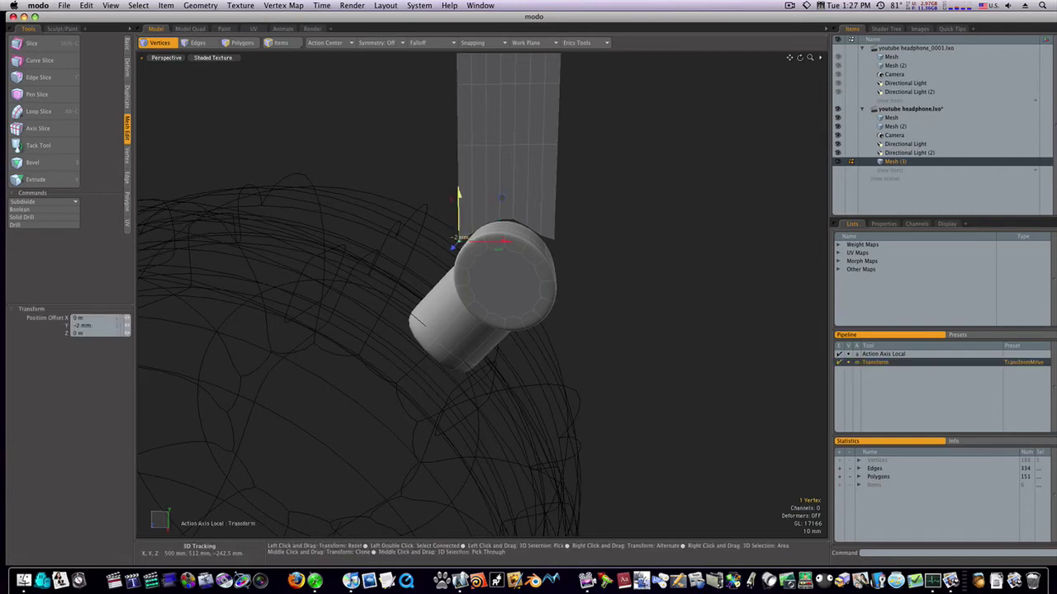
key("space")
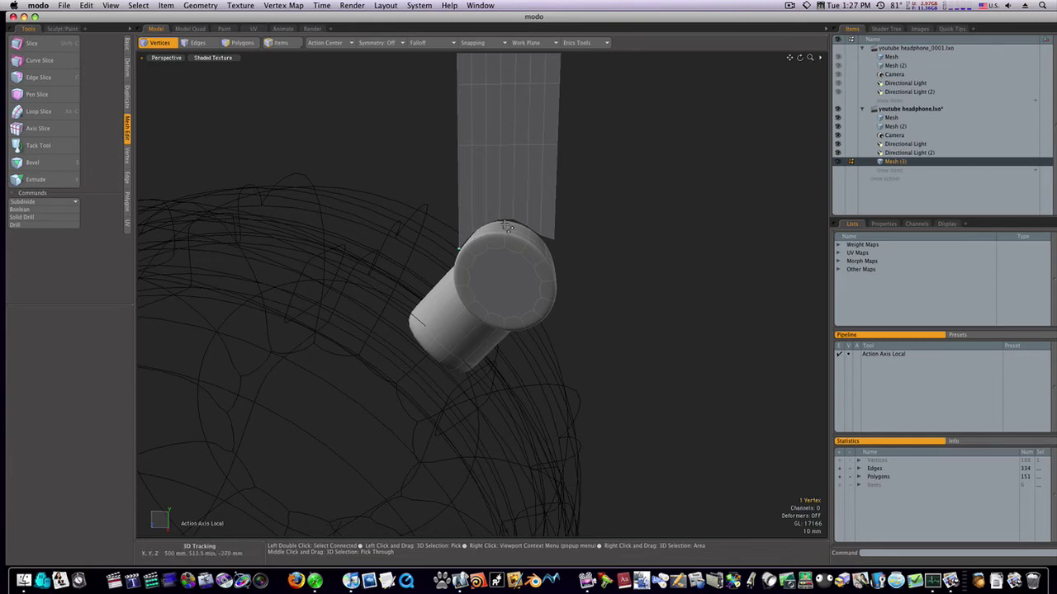
key("w")
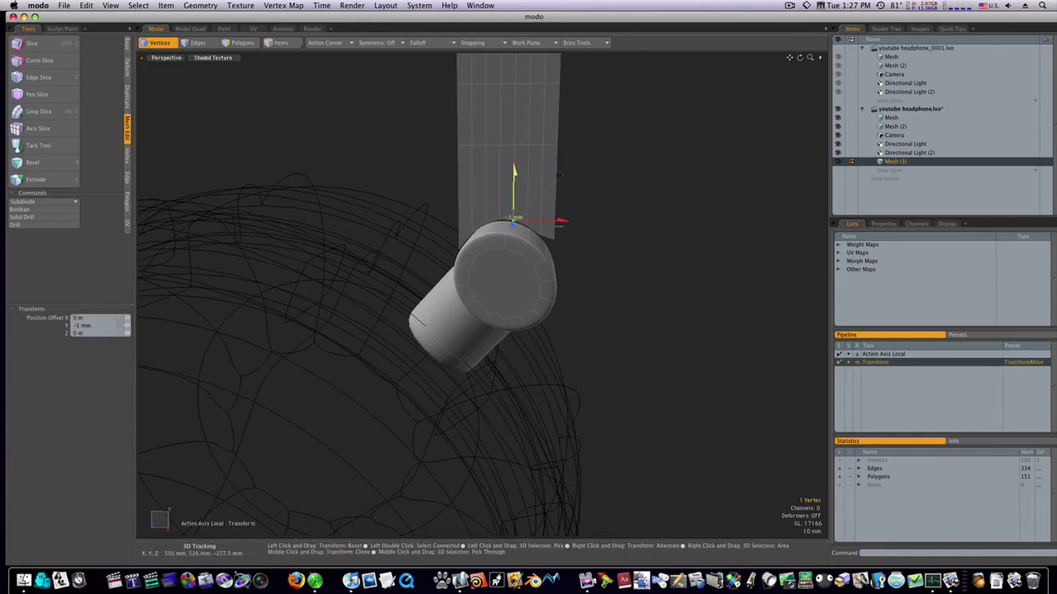
key("space")
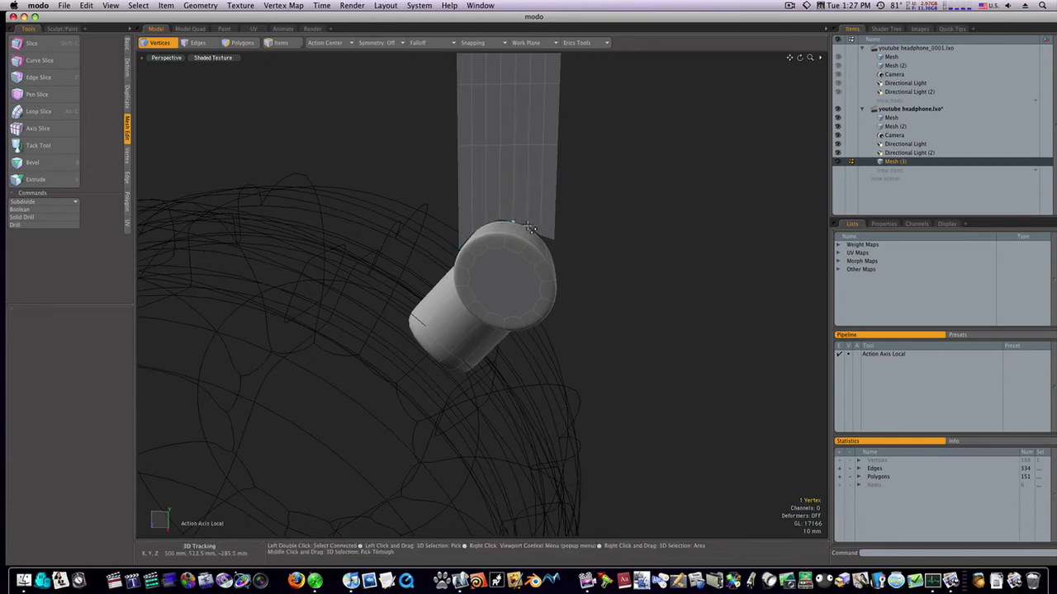
Step: Adjust the fifth inner vertex of the bottom edge to the joint's curve and lower the sixth 2 mm in Y
key("w")
key("space")
key("w")
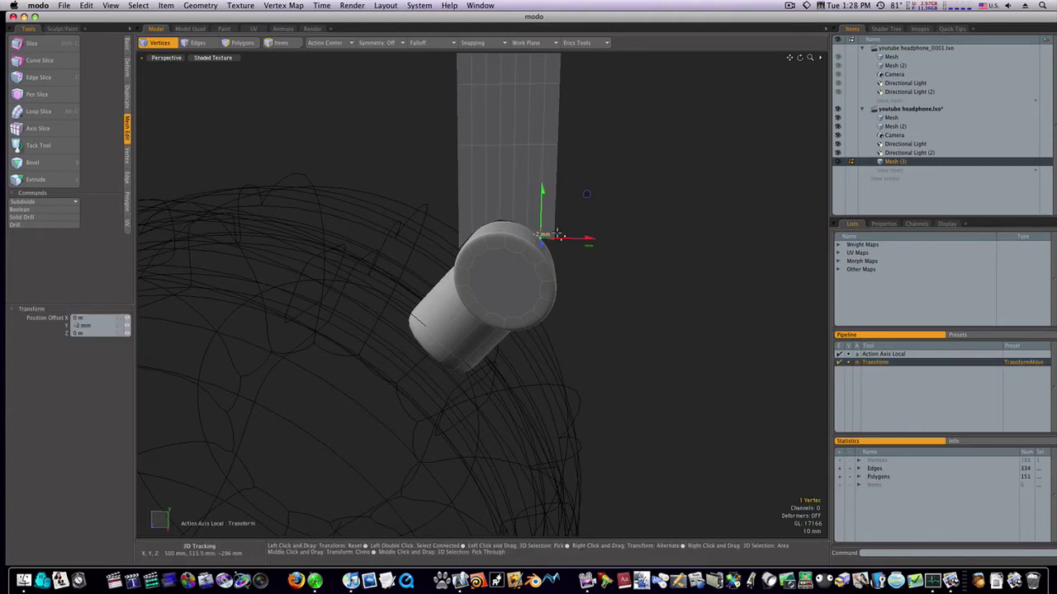
Step: Lower the bottom edge's right corner vertex in Y so it wraps around the side of the joint
key("space")
key("w")
left_click_drag(555, 203, 555, 198)
left_click_drag(553, 239, 553, 253)
key("space")
Step: Lower the left corner vertex another 1 mm, shift it slightly inward along X, and adjust the first inner vertex
left_click(460, 248)
key("w")
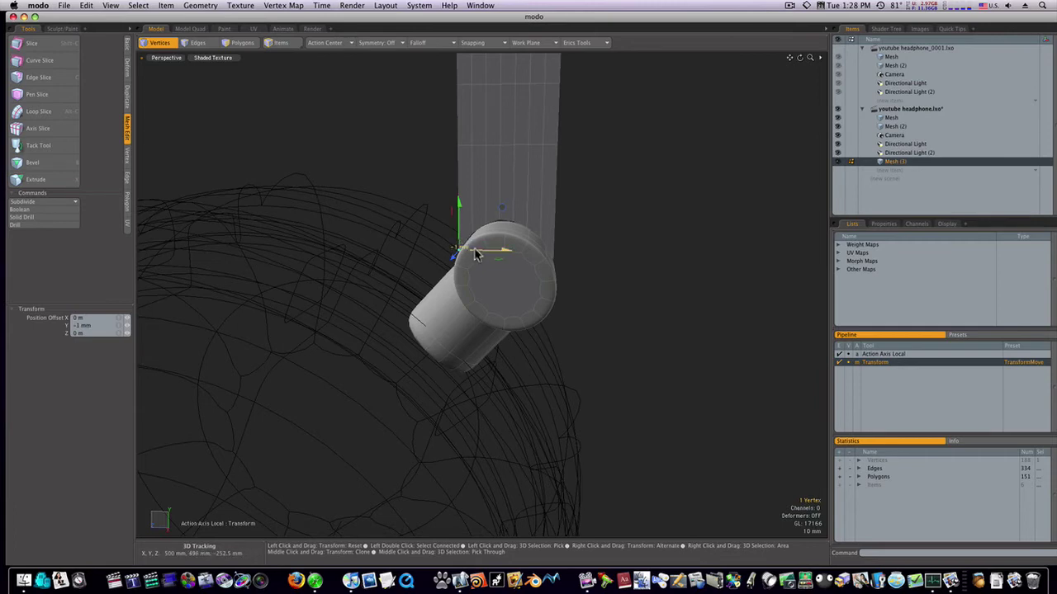
key("space")
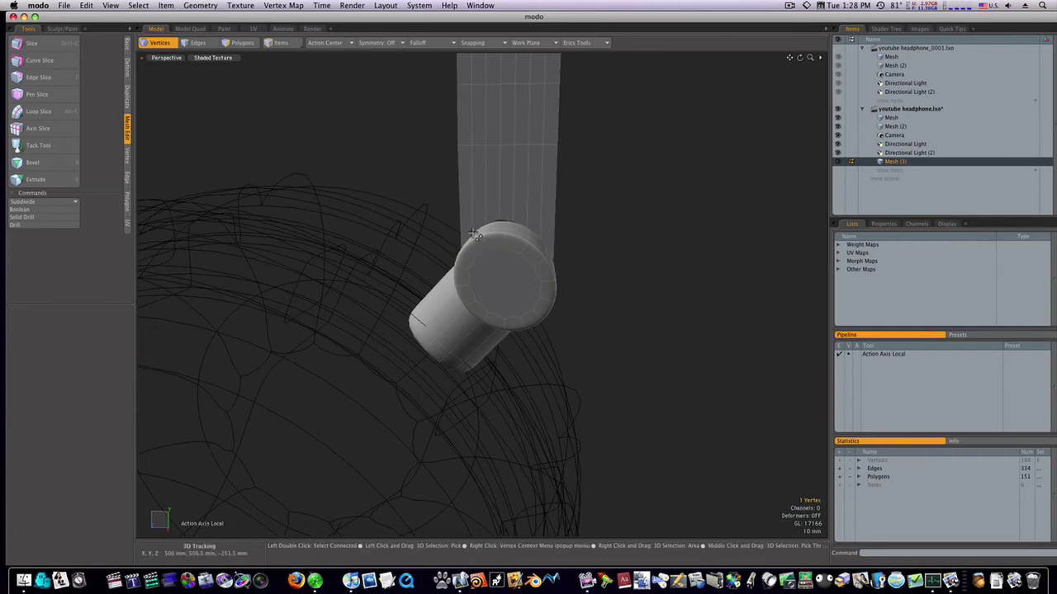
key("w")
key("space")
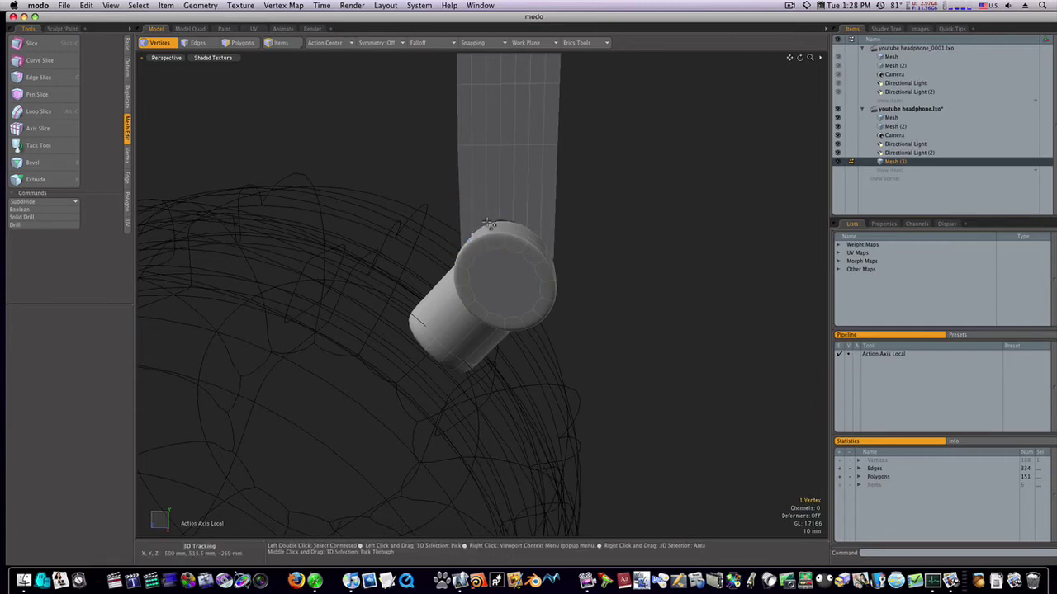
Step: Nudge the second inner vertex of the bottom edge slightly down in Y to follow the joint's curve
left_click(489, 222)
key("w")
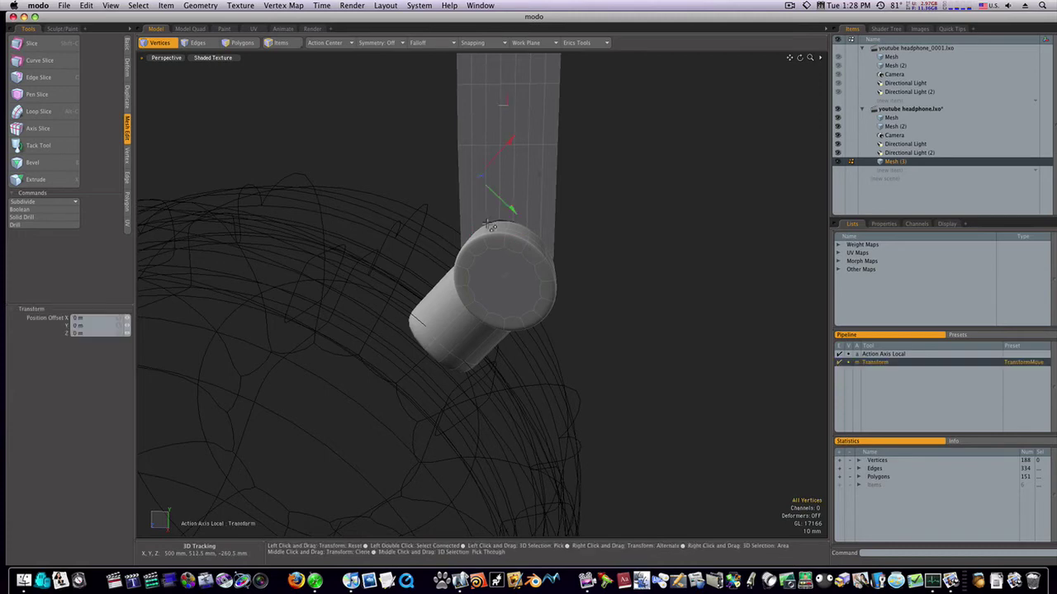
key("space")
left_click(487, 223)
key("w")
left_click_drag(487, 209, 487, 214)
key("space")
Step: Fine-tune the third inner vertex of the bottom edge and lower the fourth one 0.5 mm in Y
key("space")
key("w")
key("space")
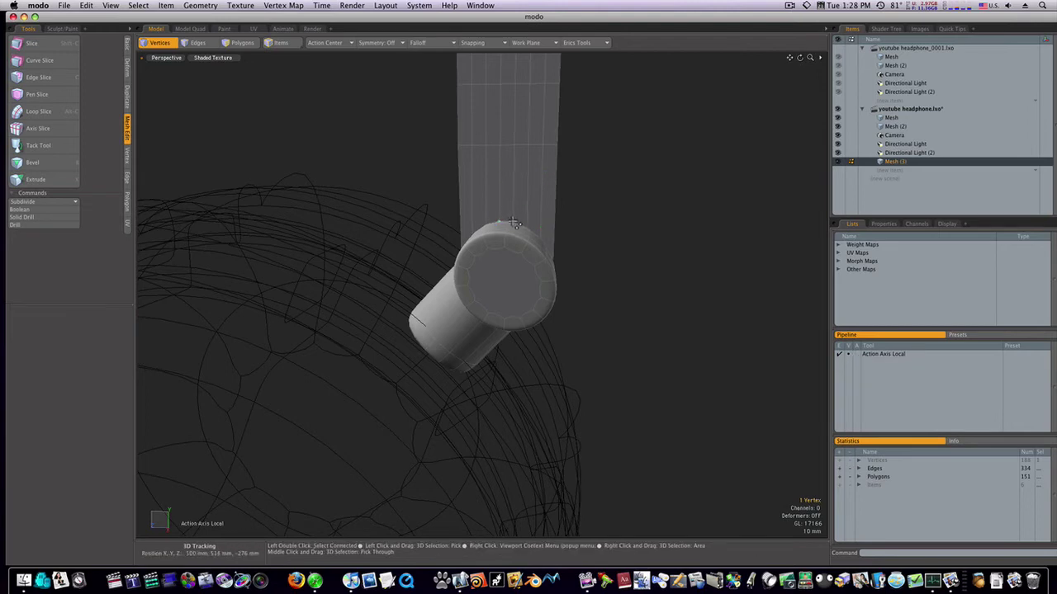
key("w")
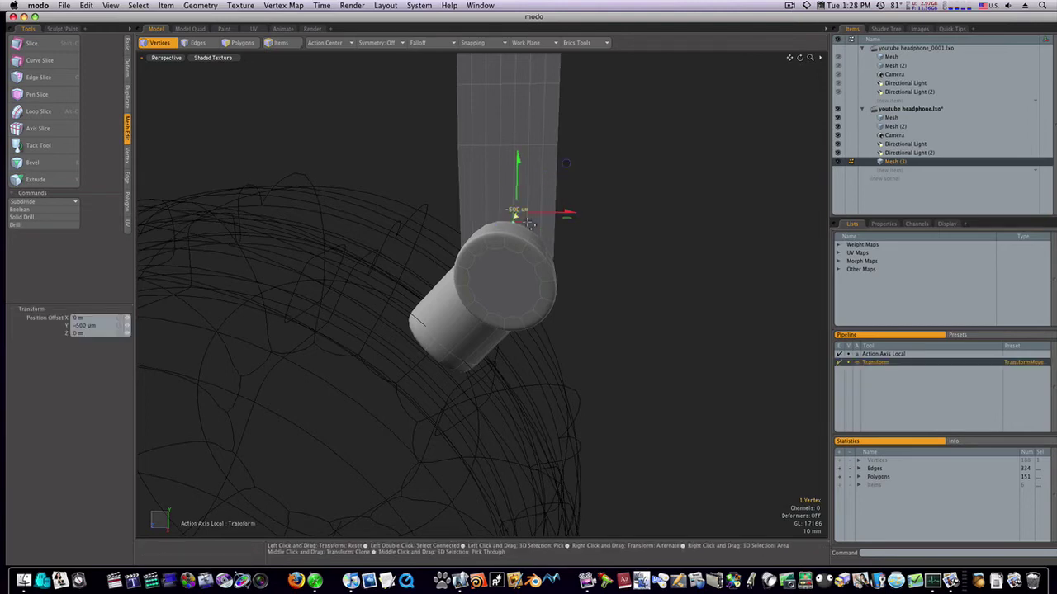
key("space")
Step: Select all of the strip's polygons again, fine-tune the strip's height over the joint, and clear the selection
left_click_drag(512, 292, 599, 311, "alt")
key("2")
key("3")
double_click(511, 167)
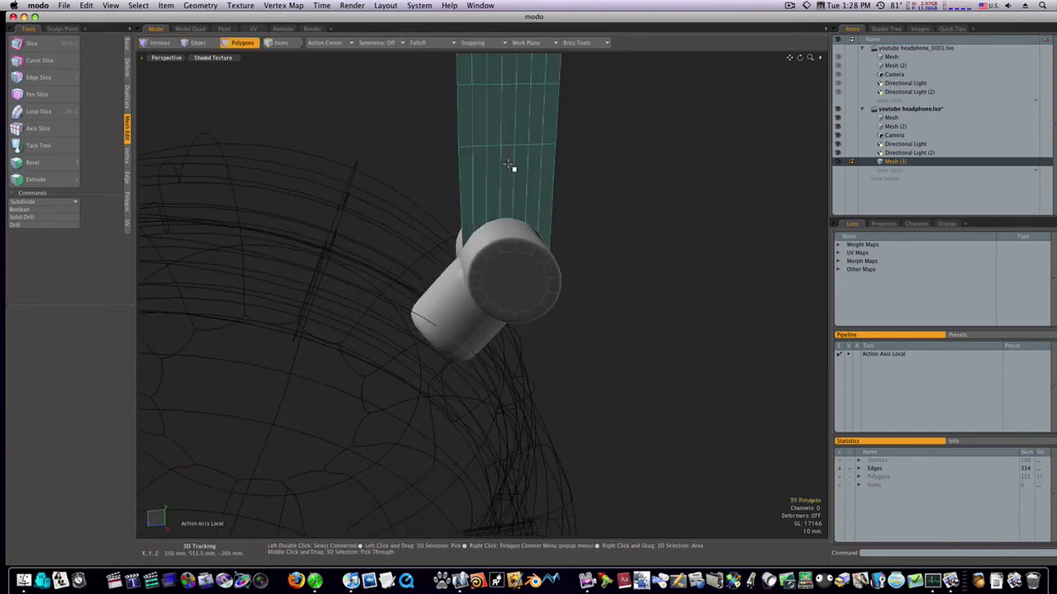
left_click(509, 165)
double_click(533, 175)
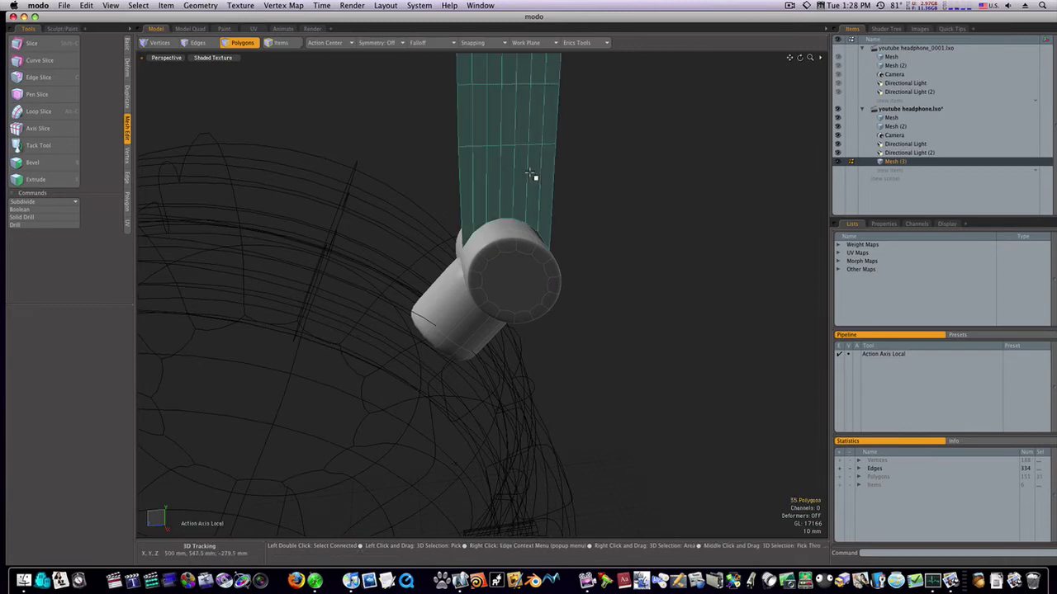
key("w")
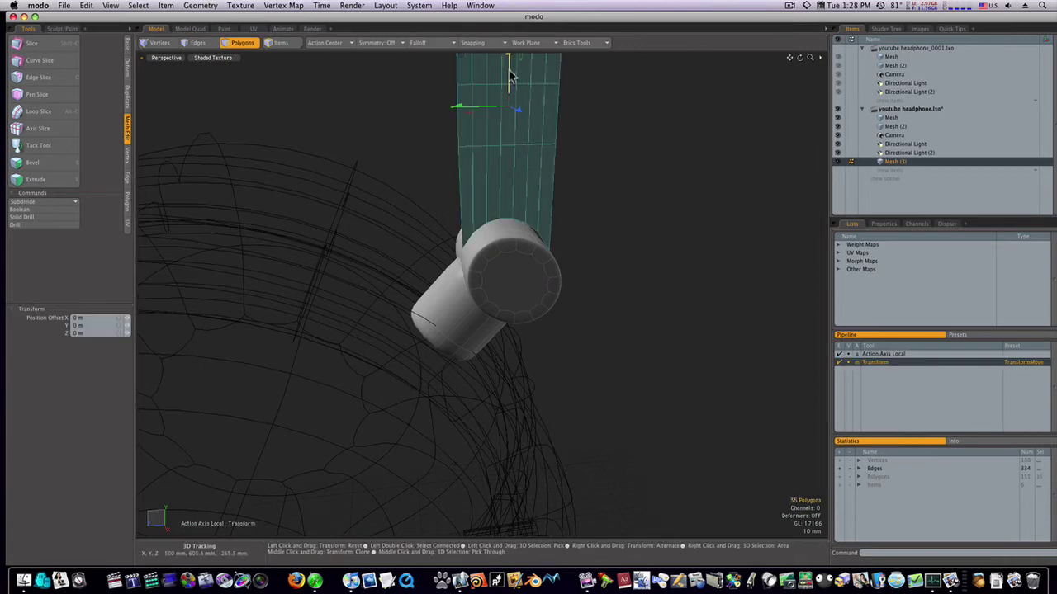
key("space")
left_click(617, 205)
Step: Switch to the four-view layout and select the seven edges along the top of the strip
left_click_drag(564, 302, 394, 130, "alt")
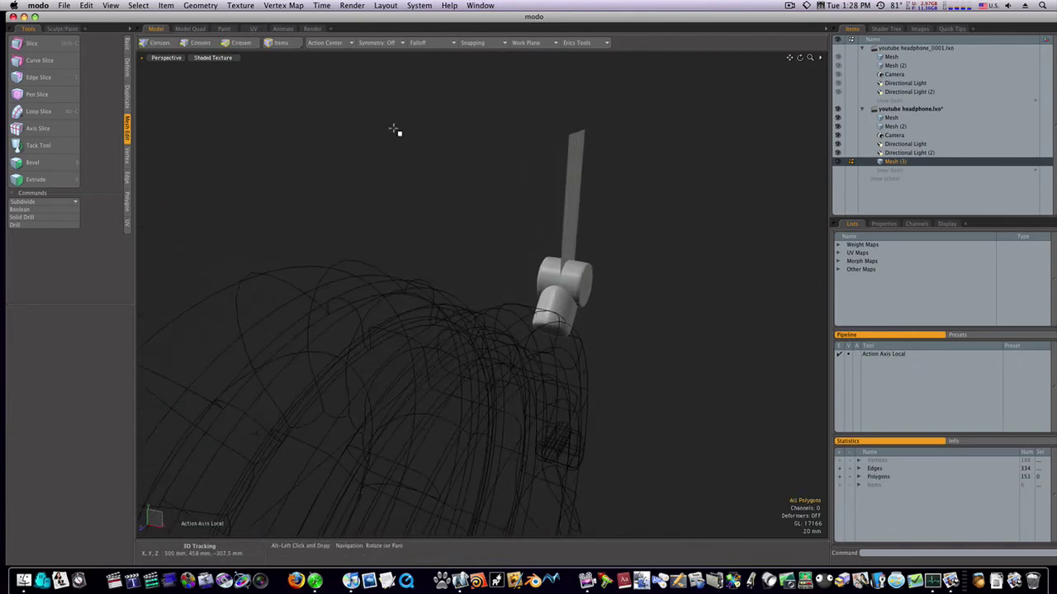
left_click(190, 28)
left_click_drag(647, 152, 649, 111, "alt")
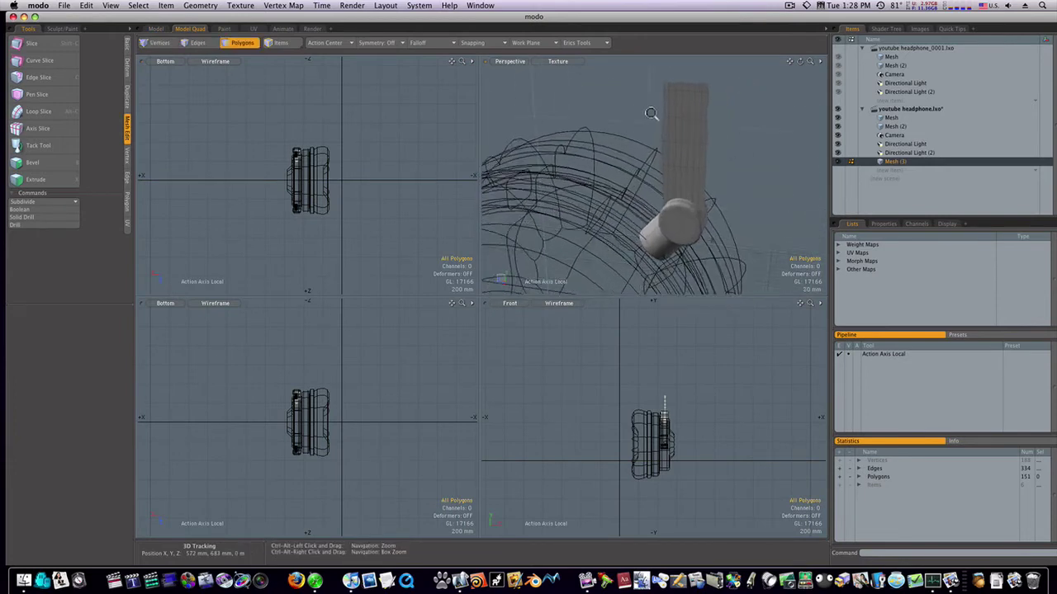
left_click(198, 43)
left_click(682, 70)
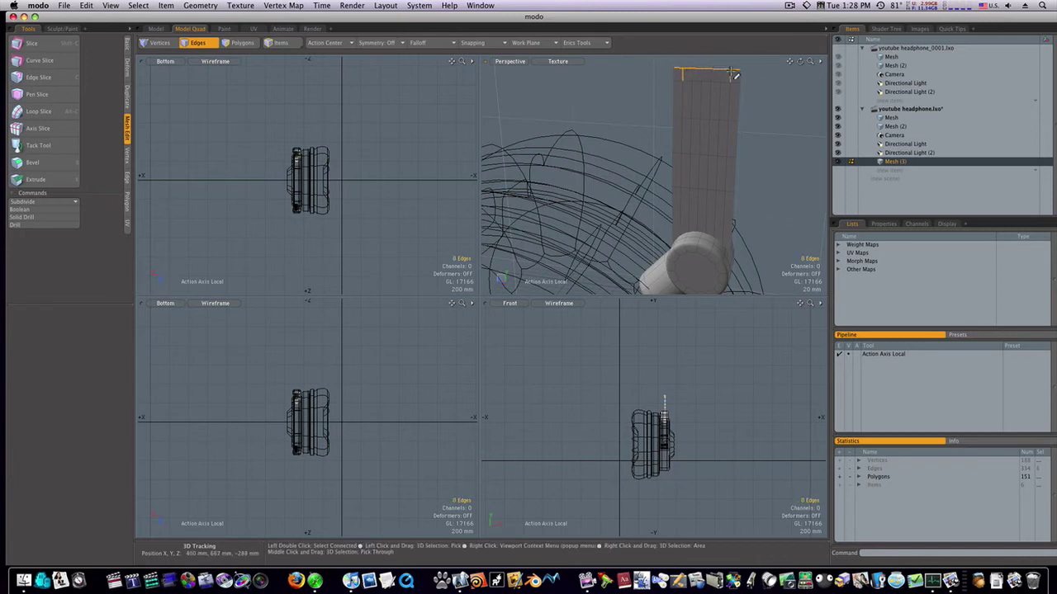
key("ctrl")
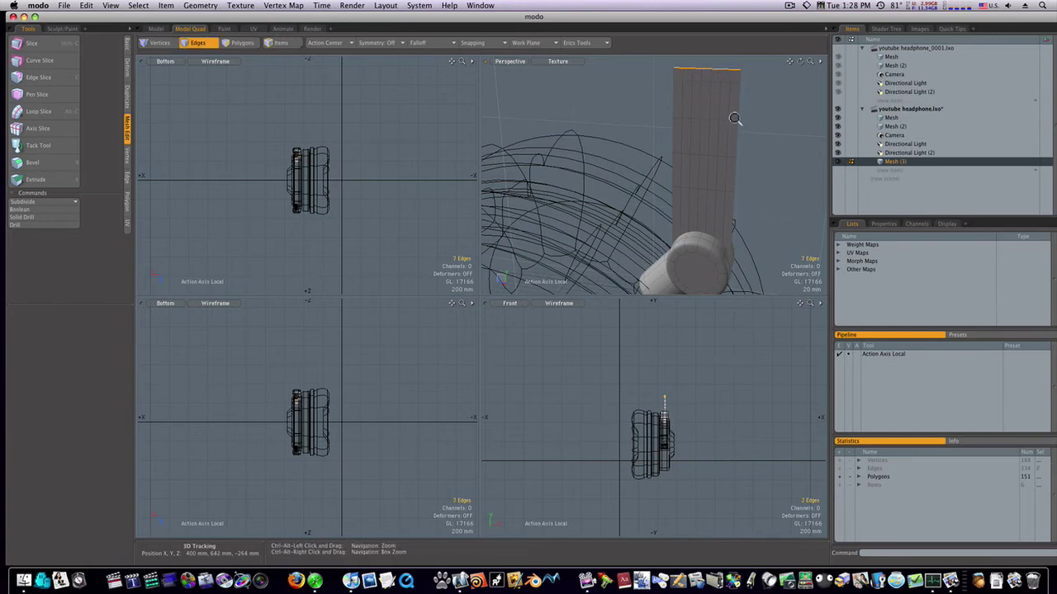
Step: Use Edge Extend in the Front view to add two segments above the strip, curving inward toward the center line
left_click_drag(703, 88, 702, 151, "alt")
key("z")
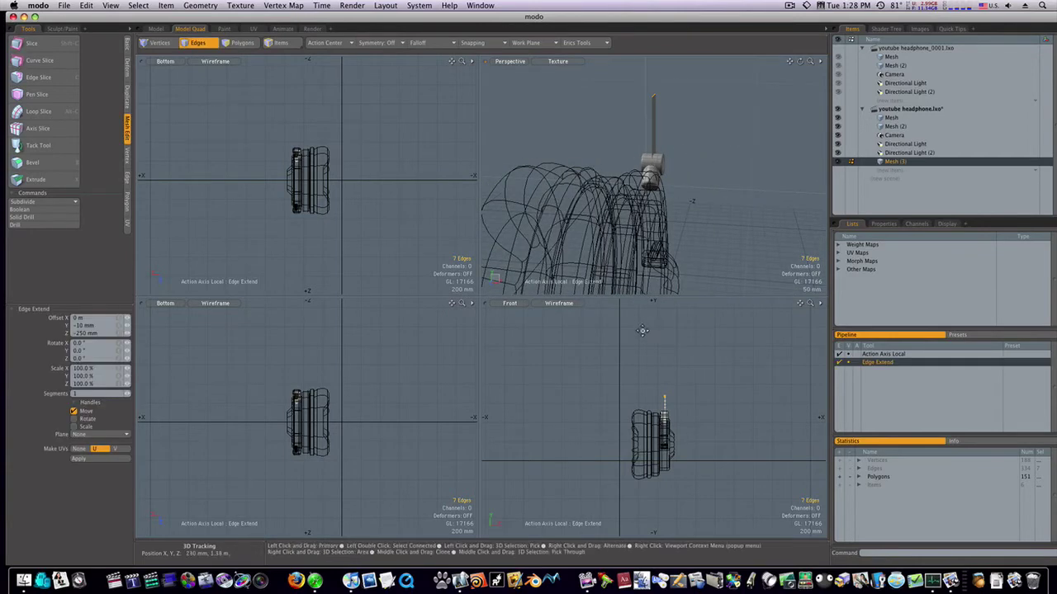
mouse_move(655, 375)
left_mouse_down()
mouse_move(654, 359)
mouse_move(657, 377)
left_mouse_up()
left_click(647, 373, "shift")
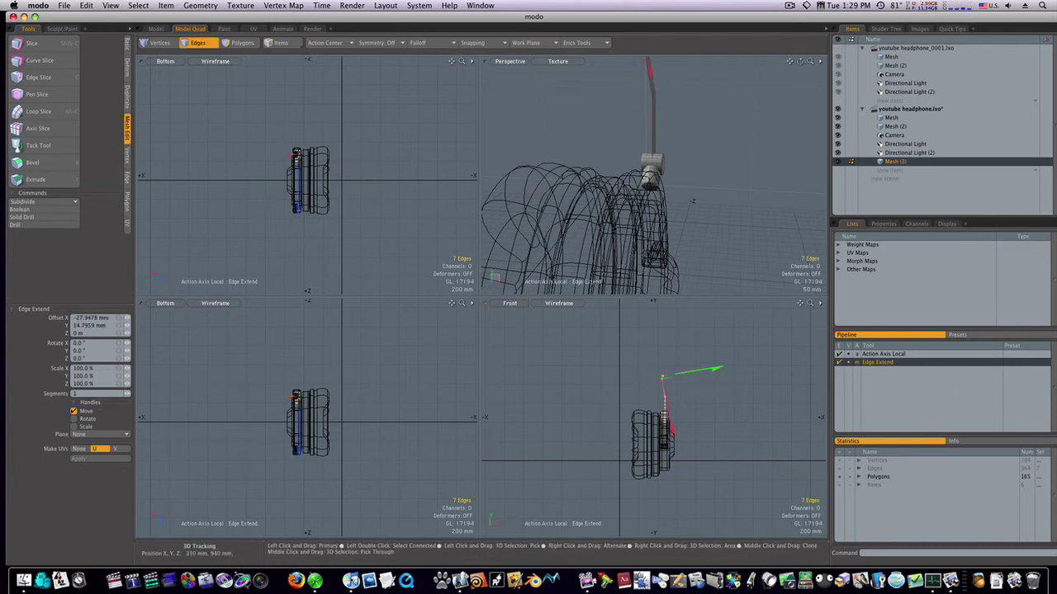
left_click_drag(662, 377, 657, 361)
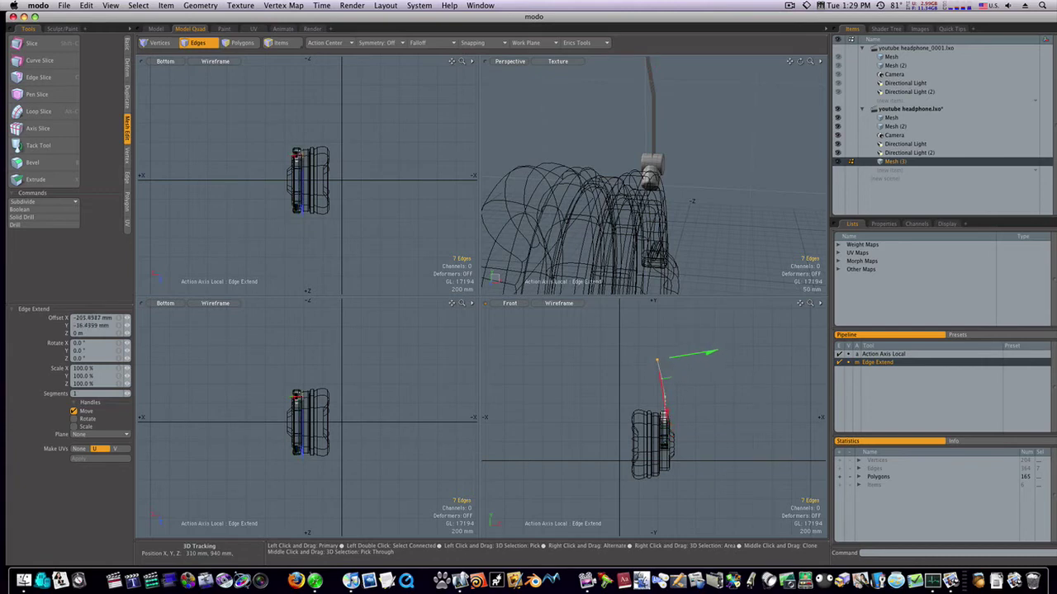
Step: Extend the strip's end edges by three more segments in the Front view, continuing the headband curve up to the center line
left_click(638, 368, "shift")
left_click_drag(655, 354, 638, 312)
left_click(637, 368, "shift")
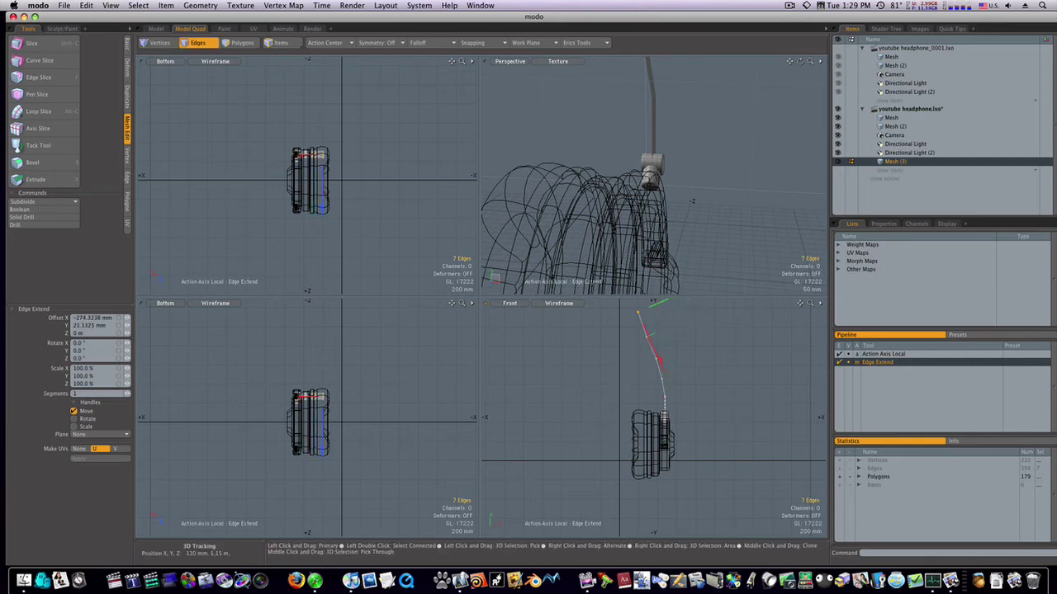
left_click(621, 349, "shift")
mouse_move(620, 349)
left_mouse_down()
mouse_move(612, 331)
mouse_move(626, 366)
left_mouse_up()
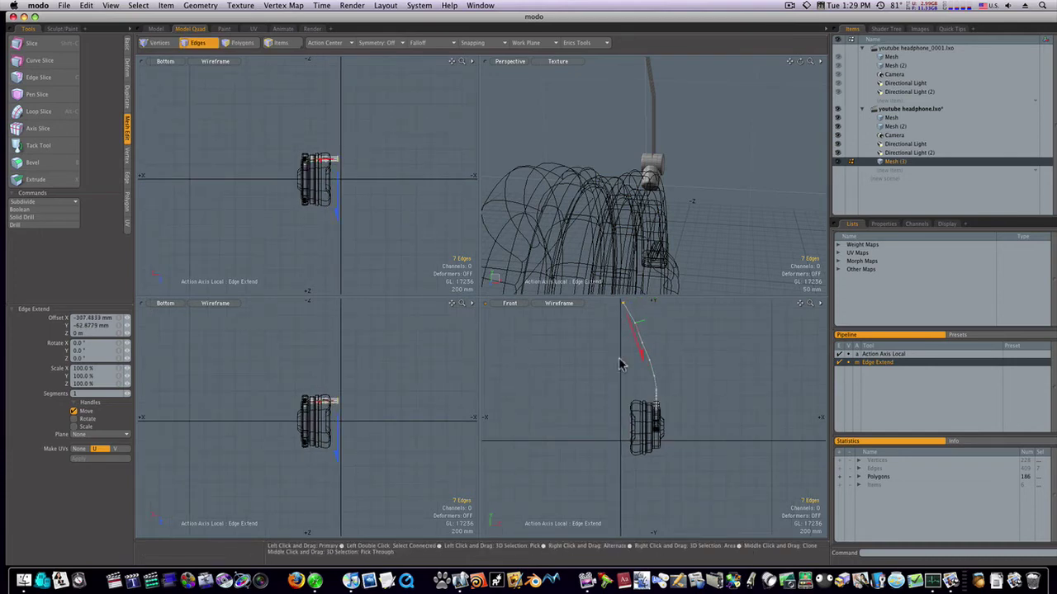
Step: Extend the headband by another segment across the vertical center line, flattening it toward horizontal at the crown
left_click(607, 352, "shift")
left_click_drag(607, 351, 605, 338)
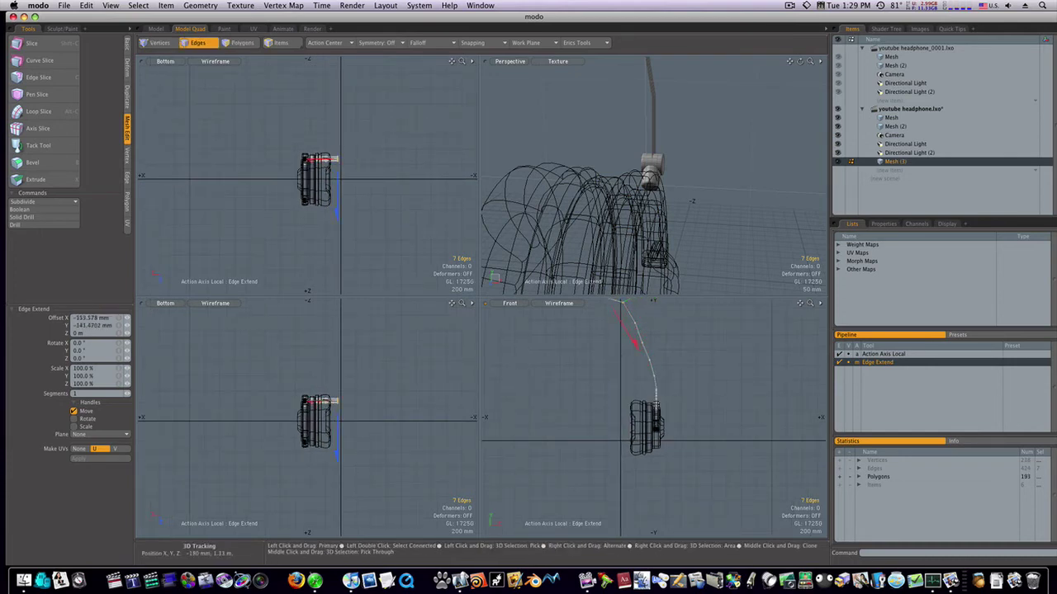
left_click_drag(619, 302, 604, 299)
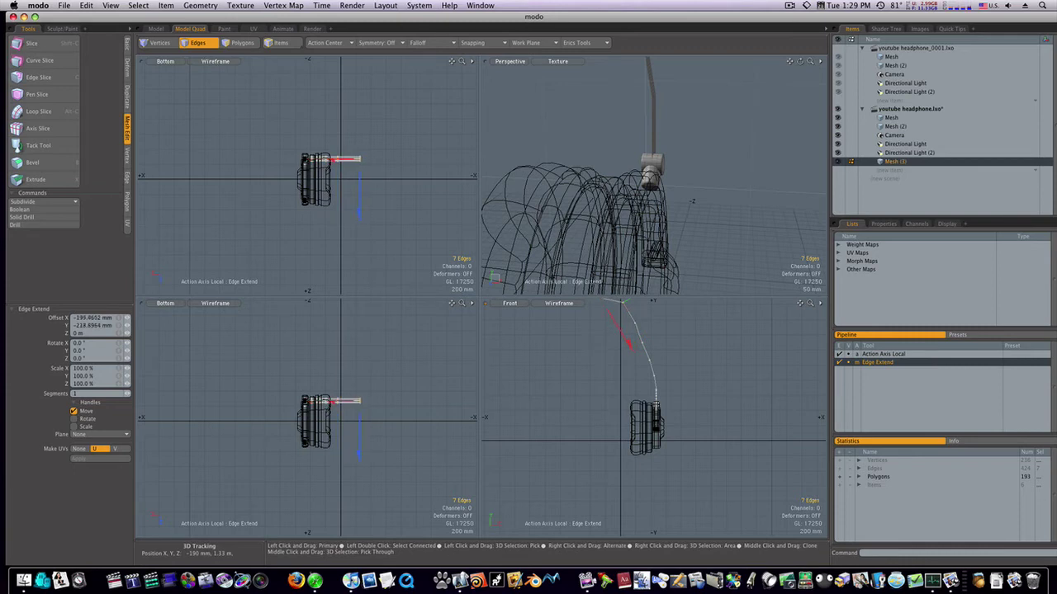
Step: Extend the headband's end edges one more nearly horizontal segment past the center line, offset about -212 mm in X and -13 mm in Y
scroll(589, 356, "down", 2)
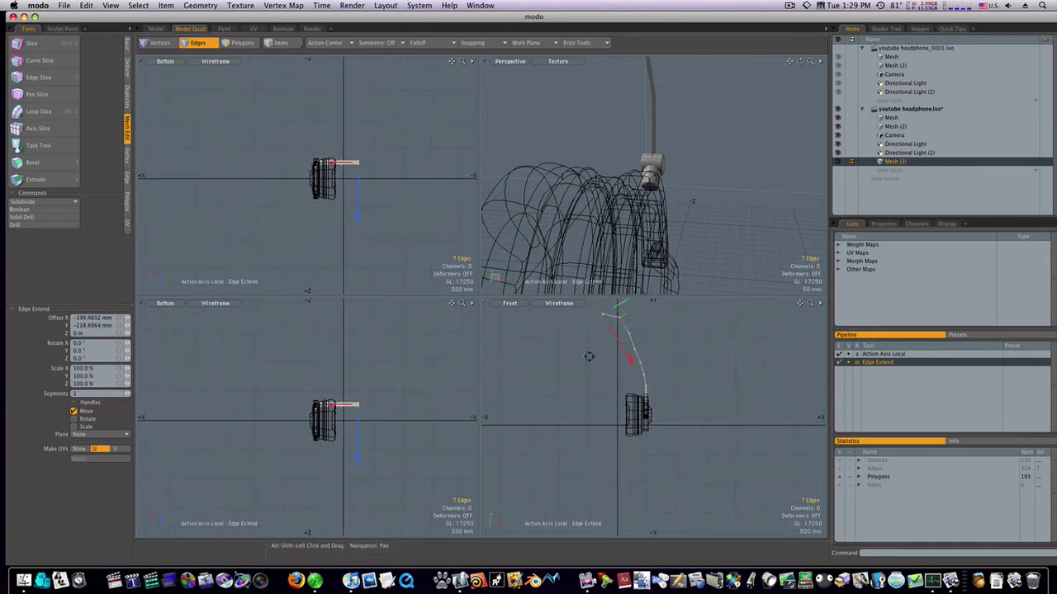
left_click_drag(590, 359, 597, 396, "alt+shift")
left_click(602, 398, "shift")
left_click_drag(611, 303, 605, 303)
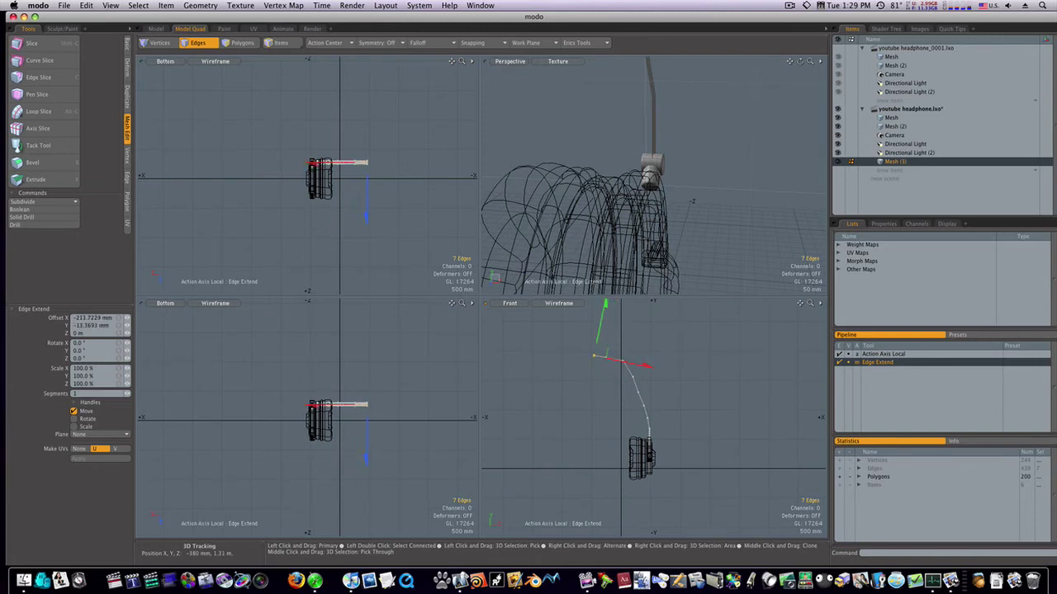
key("q")
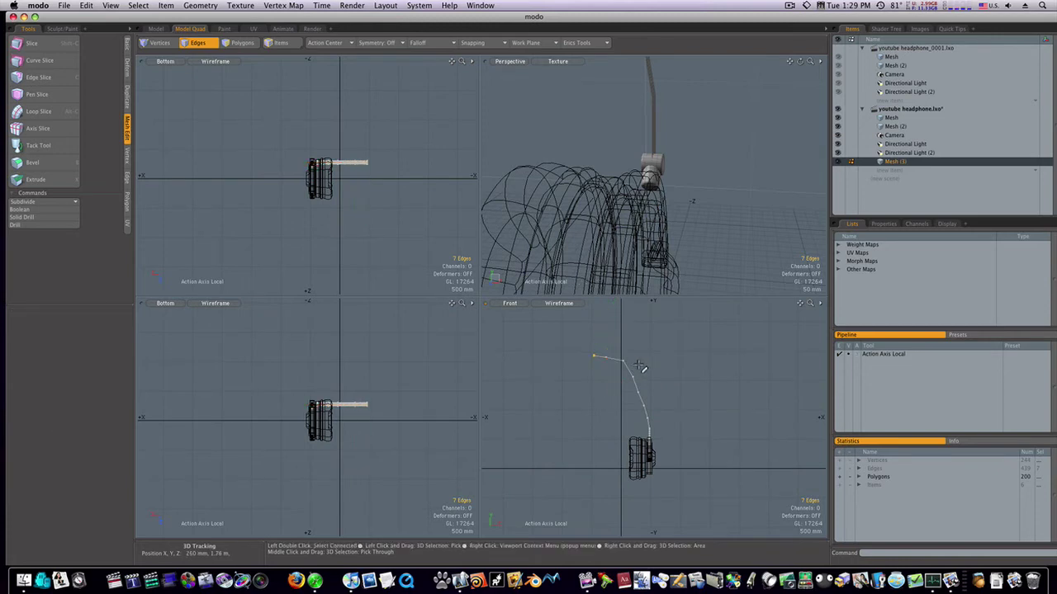
Step: Smooth the headband's curve in the Front view by moving the crown edge loop -70 mm in Y and shifting the mid-side edge loop outward
left_click(160, 42)
key("2")
left_click(636, 357)
key("ctrl+z")
key("w")
left_click_drag(635, 350, 625, 361)
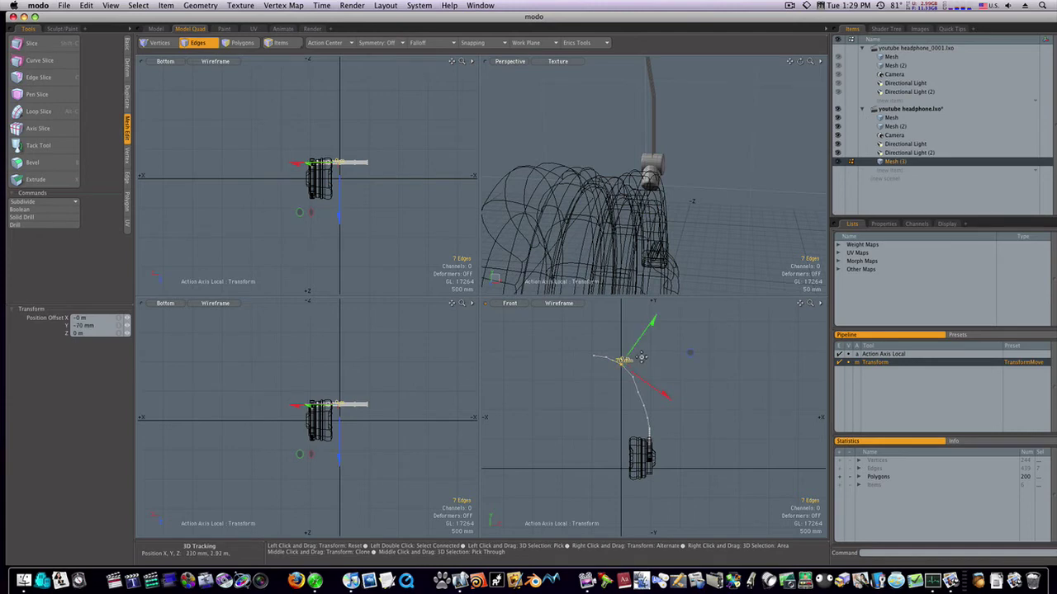
key("space")
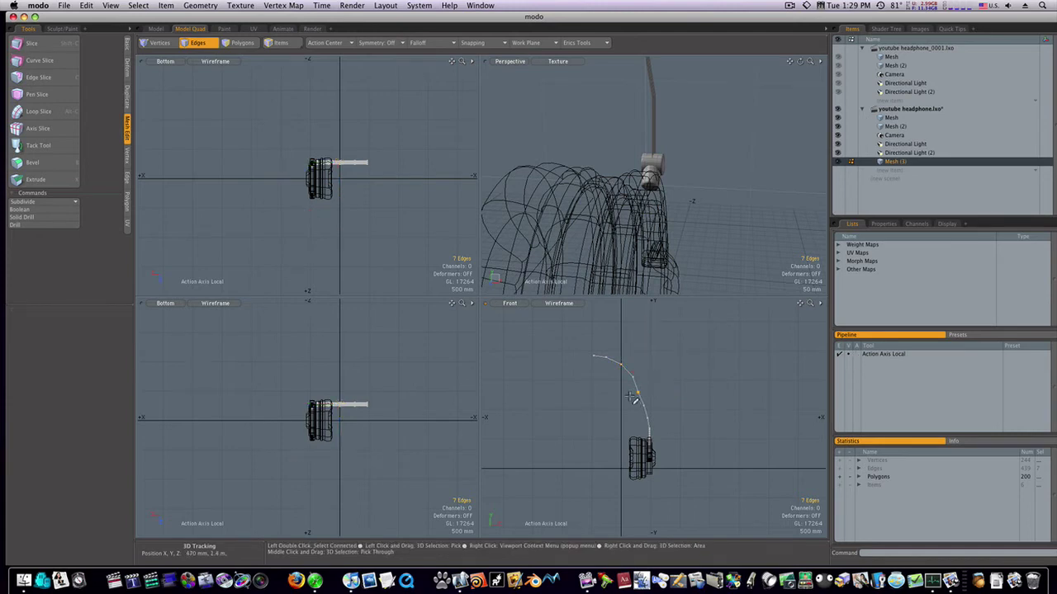
key("w")
left_click_drag(669, 389, 676, 386)
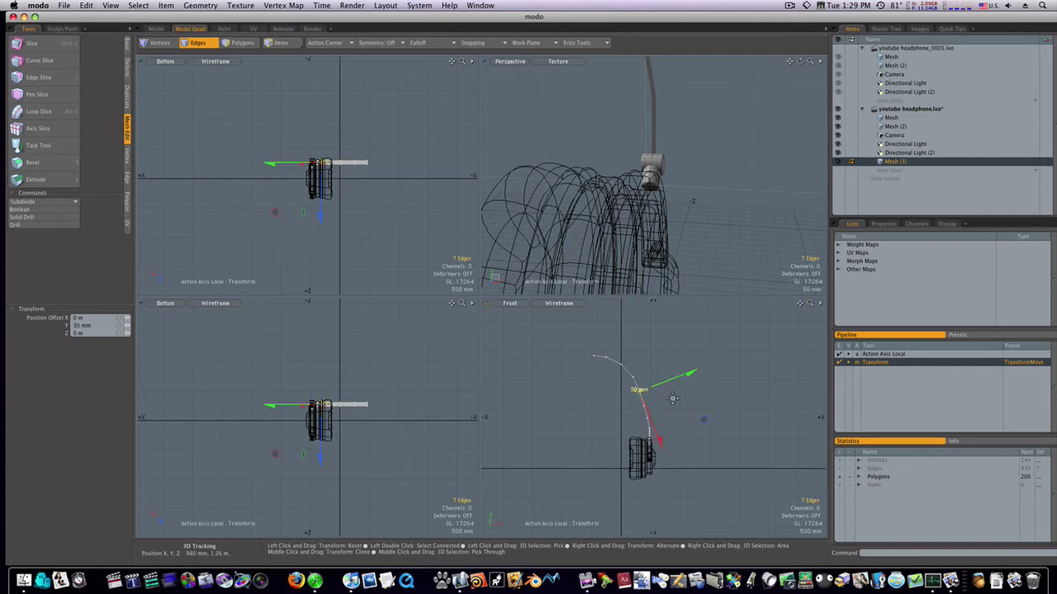
key("space")
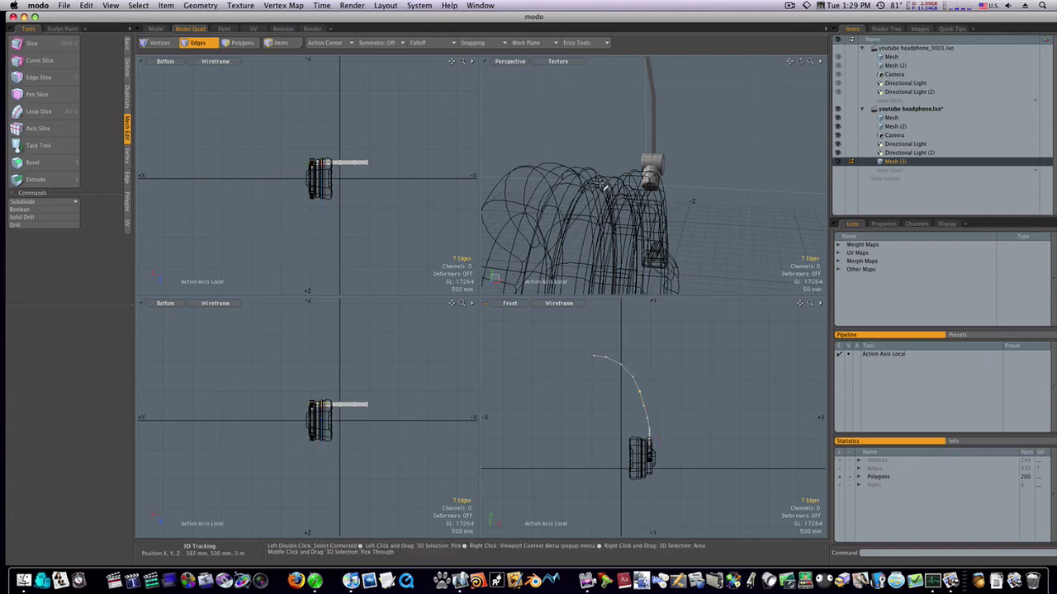
Step: Return to the single-view Model layout, select all polygons of the headband strip and Thicken them with an offset of about -26 mm
left_click(156, 28)
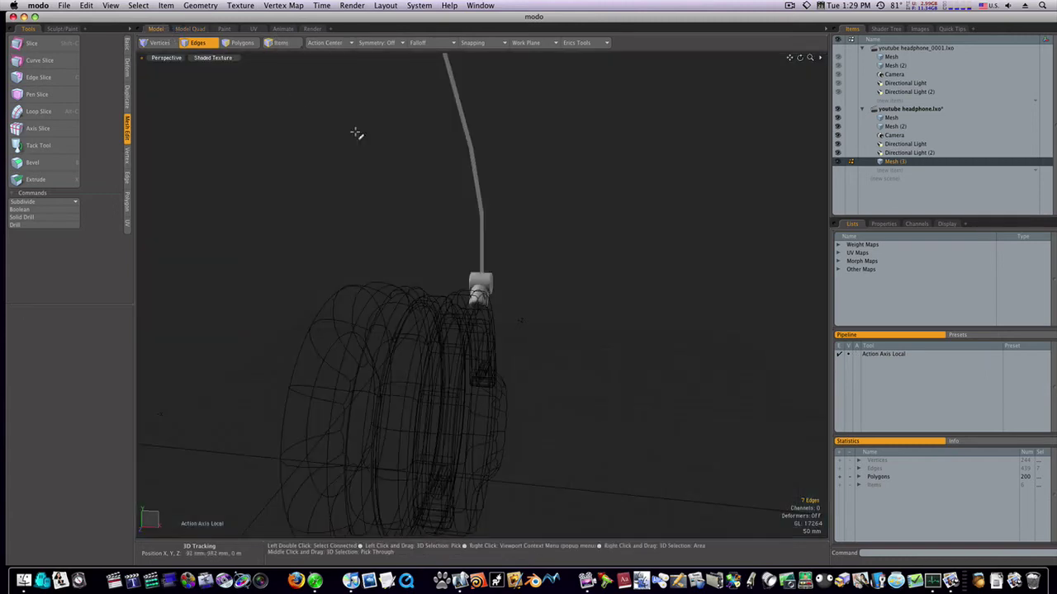
left_click_drag(569, 253, 495, 275, "alt")
key("3")
double_click(415, 172)
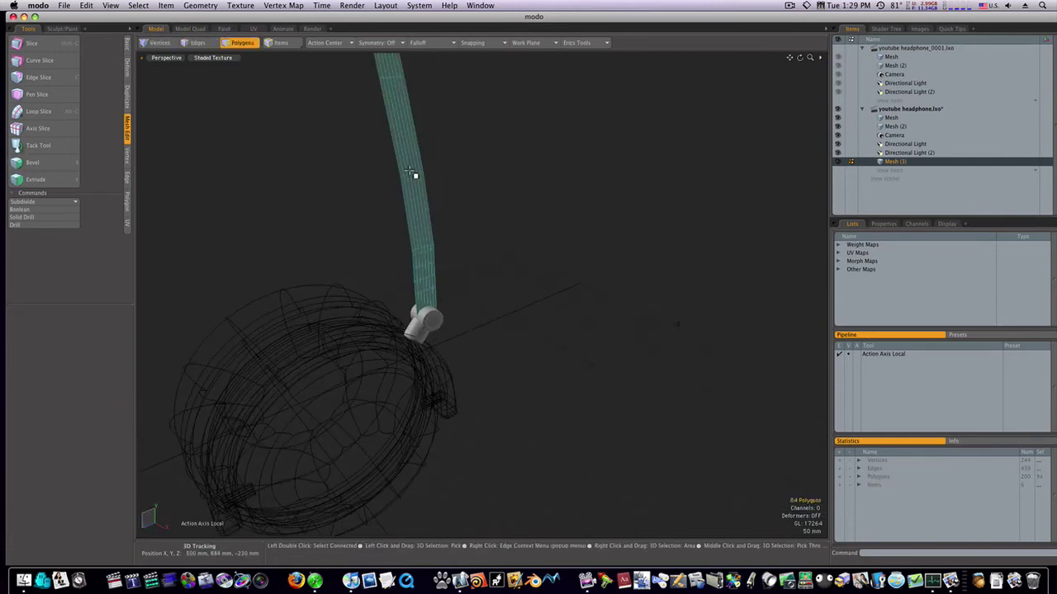
left_click(127, 46)
left_click(29, 192)
left_click_drag(333, 164, 419, 238, "alt")
left_click(411, 186)
left_click_drag(405, 168, 343, 169)
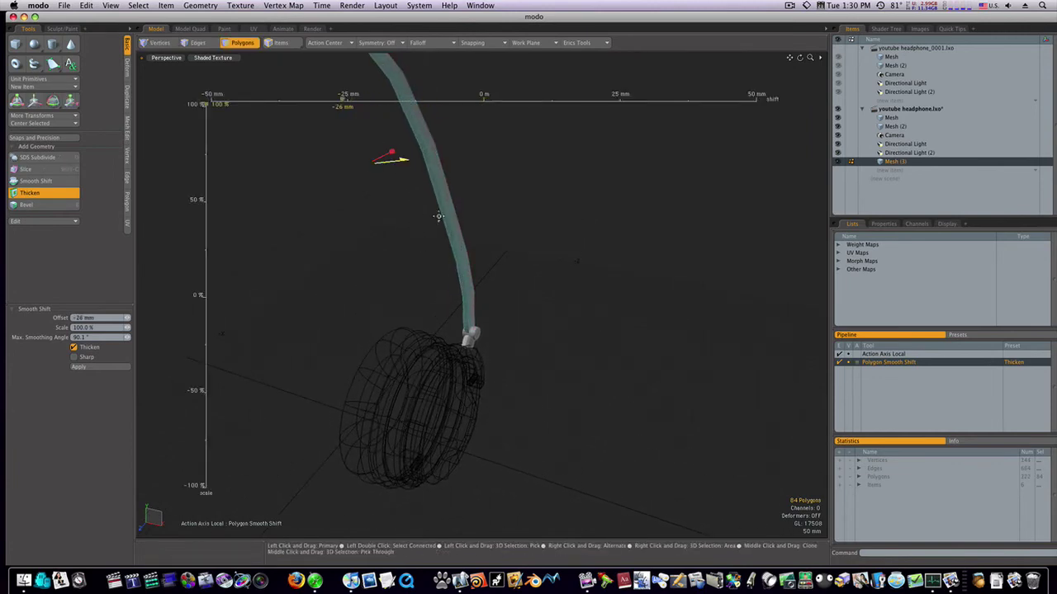
left_click_drag(467, 269, 516, 276, "ctrl+alt")
key("q")
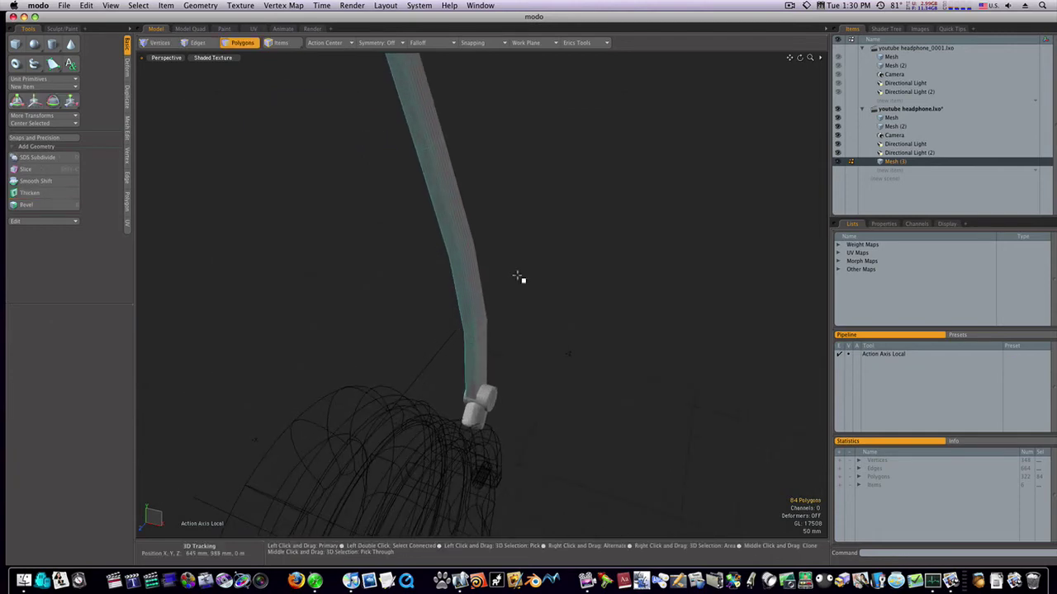
Step: Select the whole thickened headband, set the action center to Automatic, and move it about 11 mm along X to center it on the joint
double_click(468, 278)
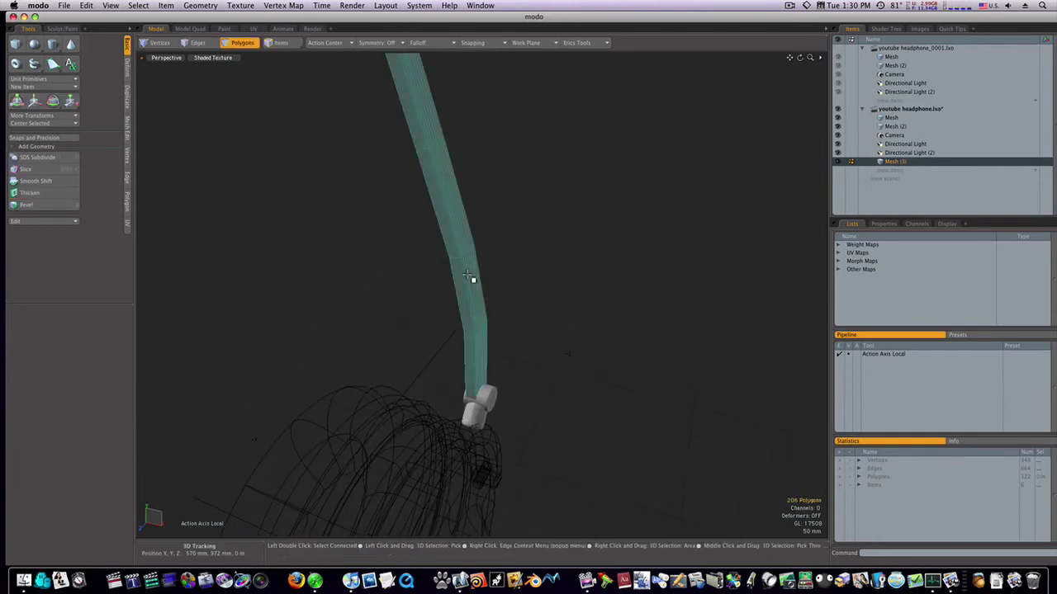
key("w")
left_click(328, 42)
left_click(333, 49)
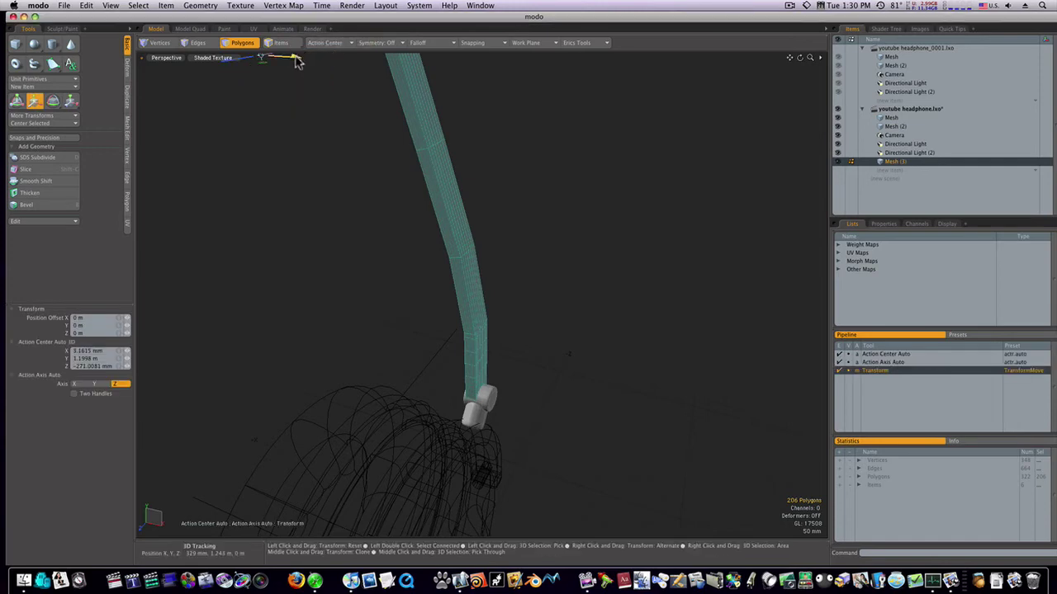
left_click_drag(297, 62, 305, 58)
key("Escape")
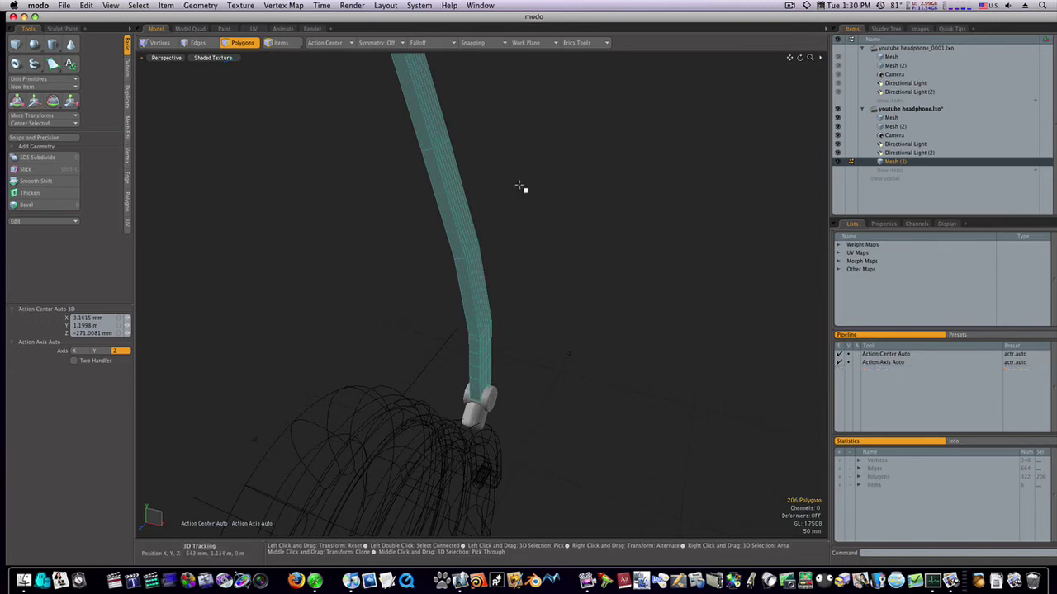
Step: Move the whole headband -6 mm in Y so its lower end sits on the cylindrical joint
double_click(459, 201)
left_click_drag(537, 312, 520, 269, "alt")
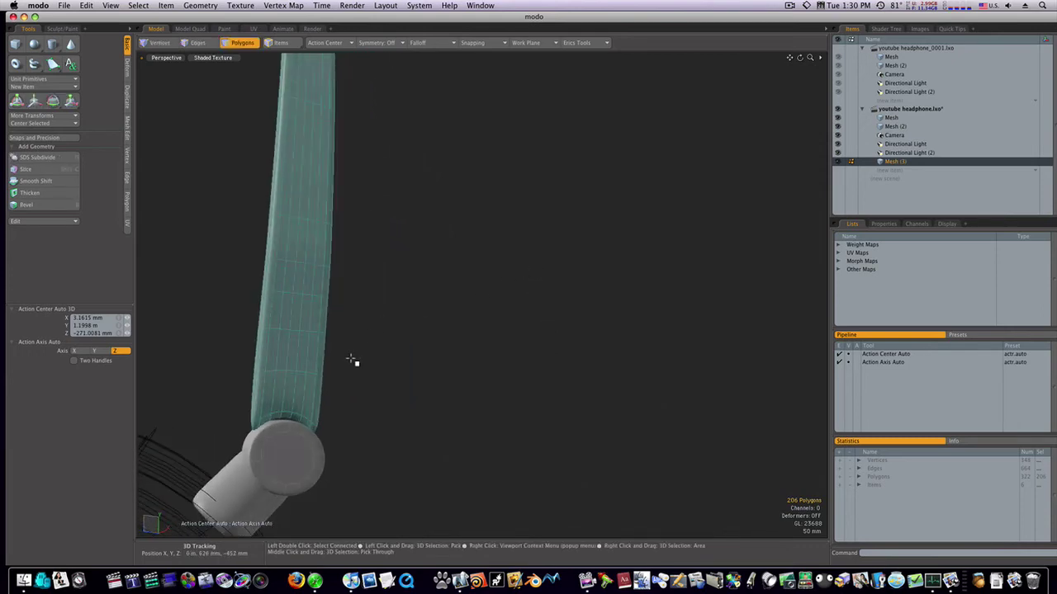
key("w")
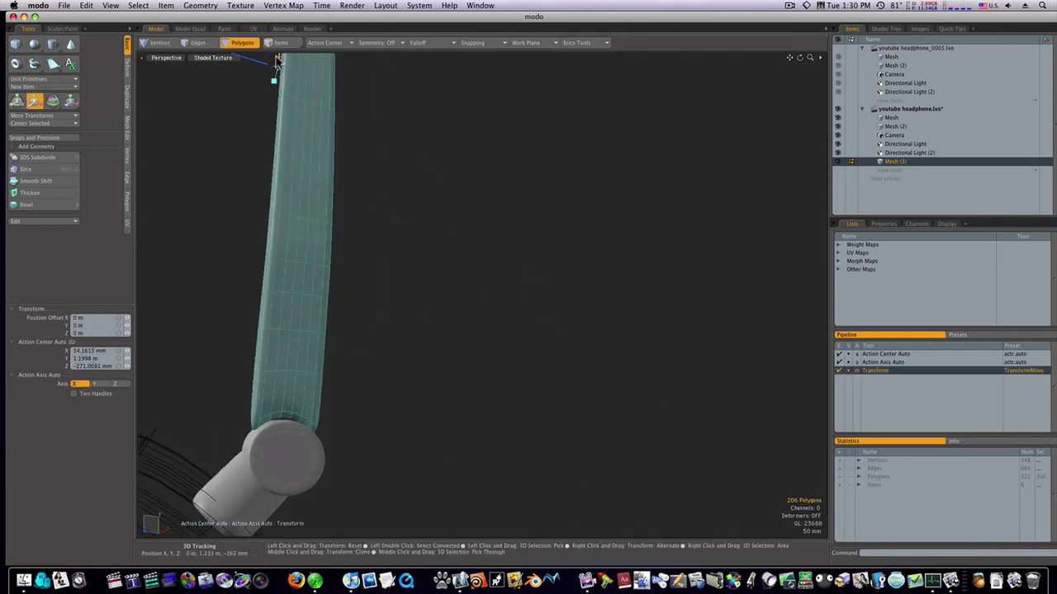
left_click_drag(278, 63, 278, 66)
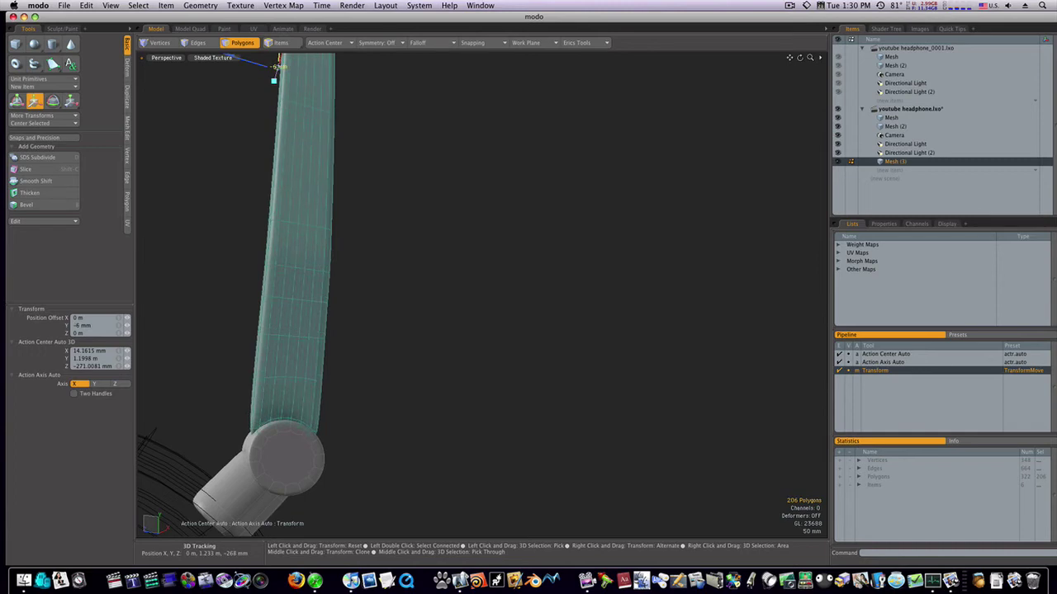
key("space")
Step: Inspect the curved headband and turn off subdivision smoothing on its connected polygons
left_click_drag(325, 222, 422, 245, "alt")
key("1")
left_click_drag(361, 139, 377, 189, "alt")
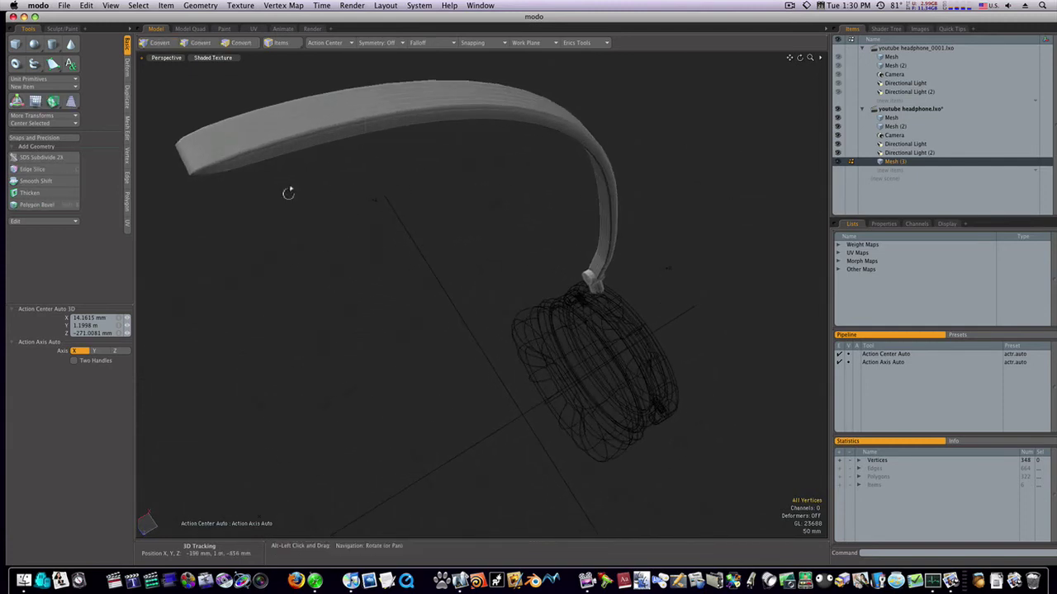
left_click_drag(288, 189, 315, 189, "alt")
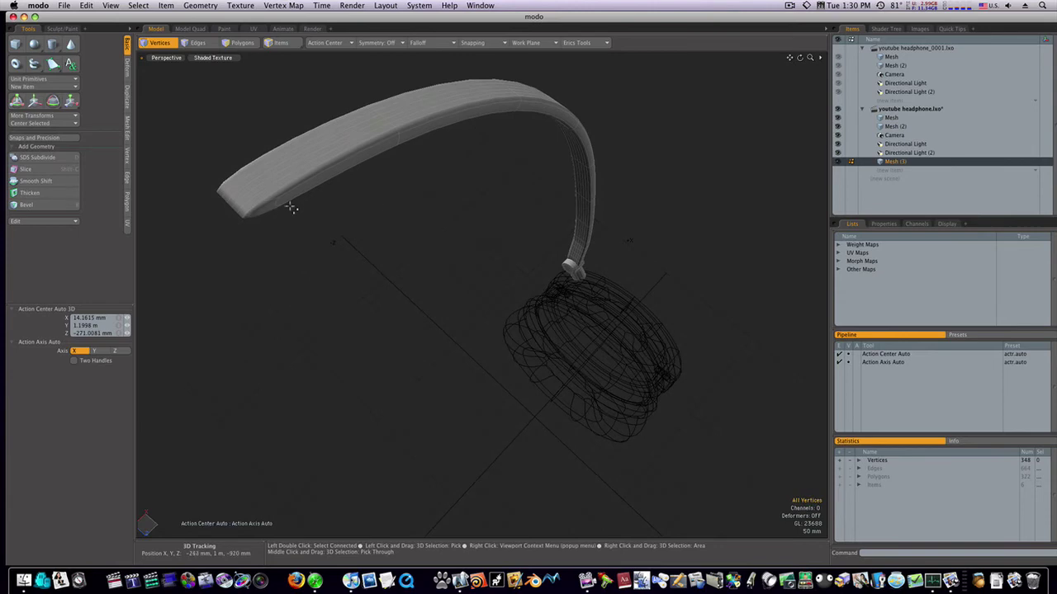
key("2")
key("3")
double_click(278, 181)
key("Tab")
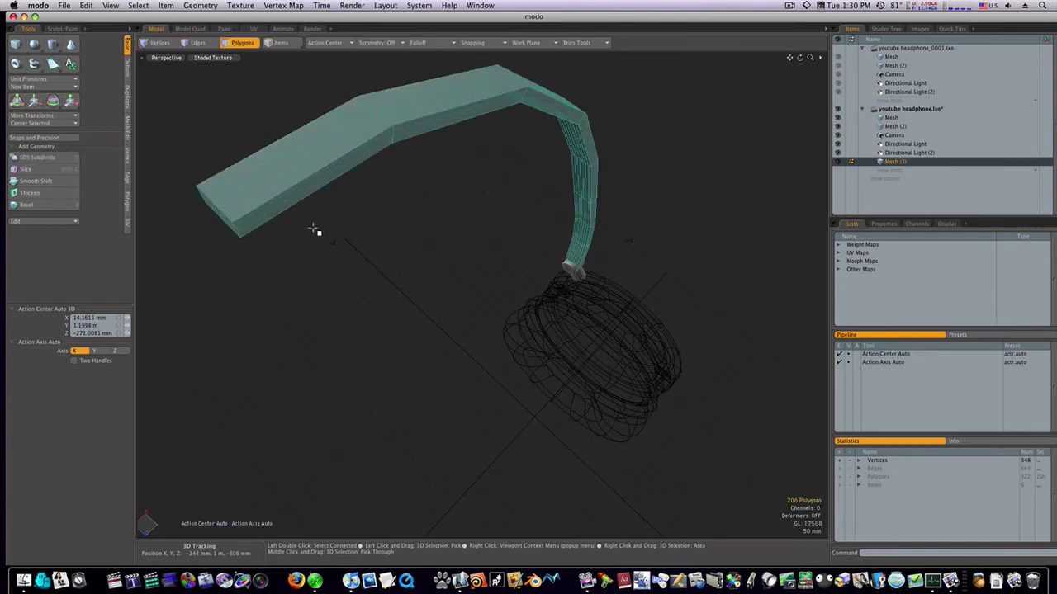
left_click(314, 230)
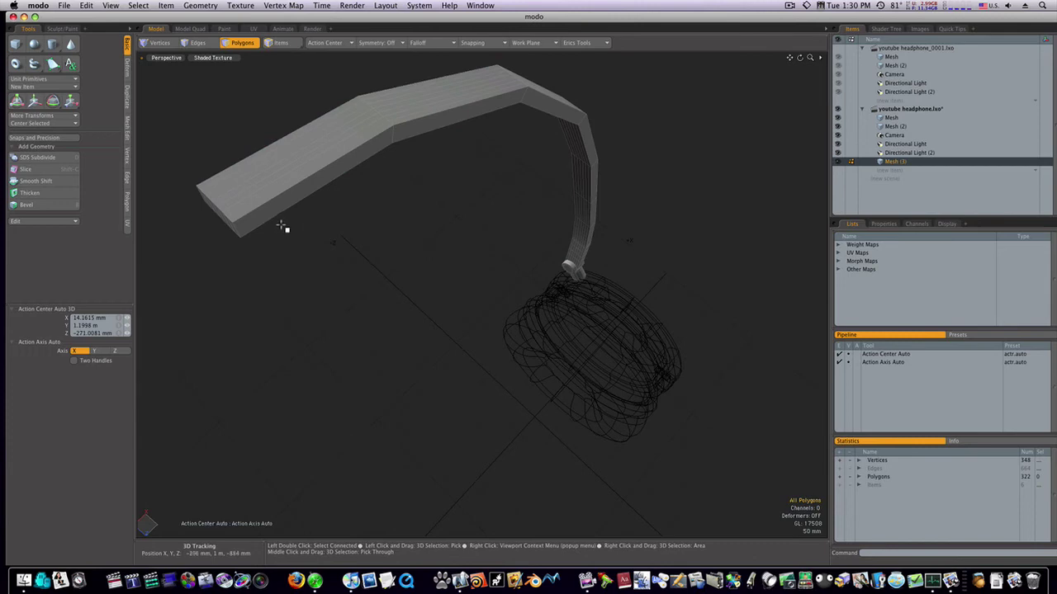
Step: Use Loop Slice to add two crosswise cuts to the headband's free end segment, close to each end of that segment
left_click_drag(278, 219, 259, 196)
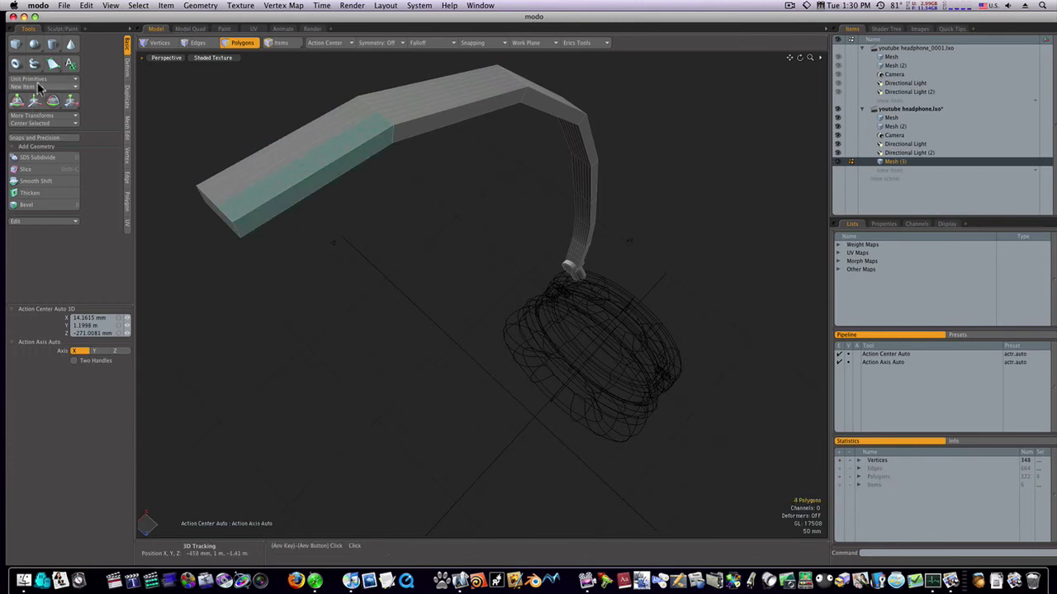
left_click(128, 128)
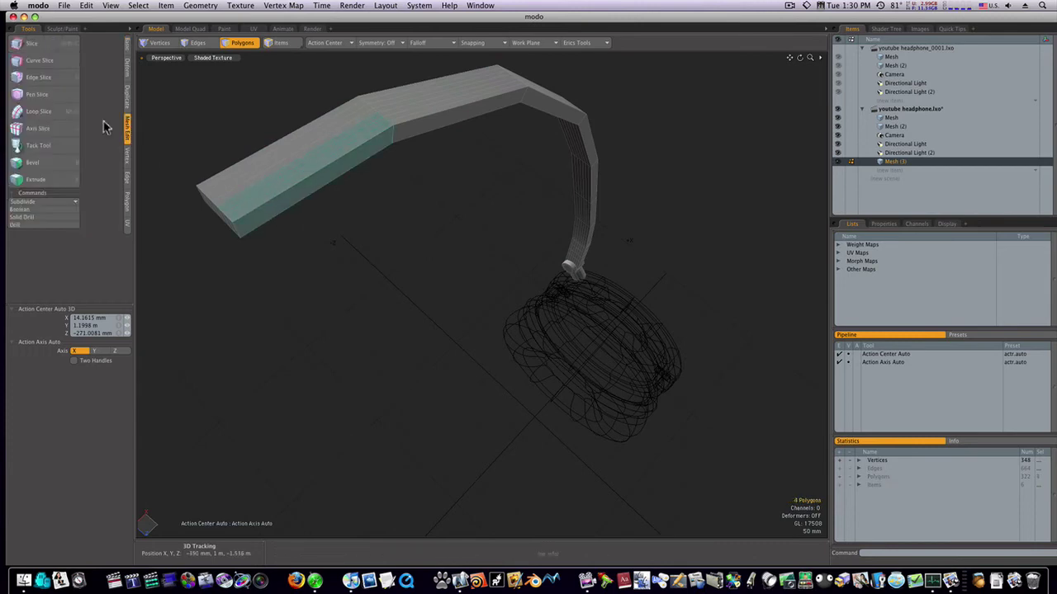
left_click(49, 110)
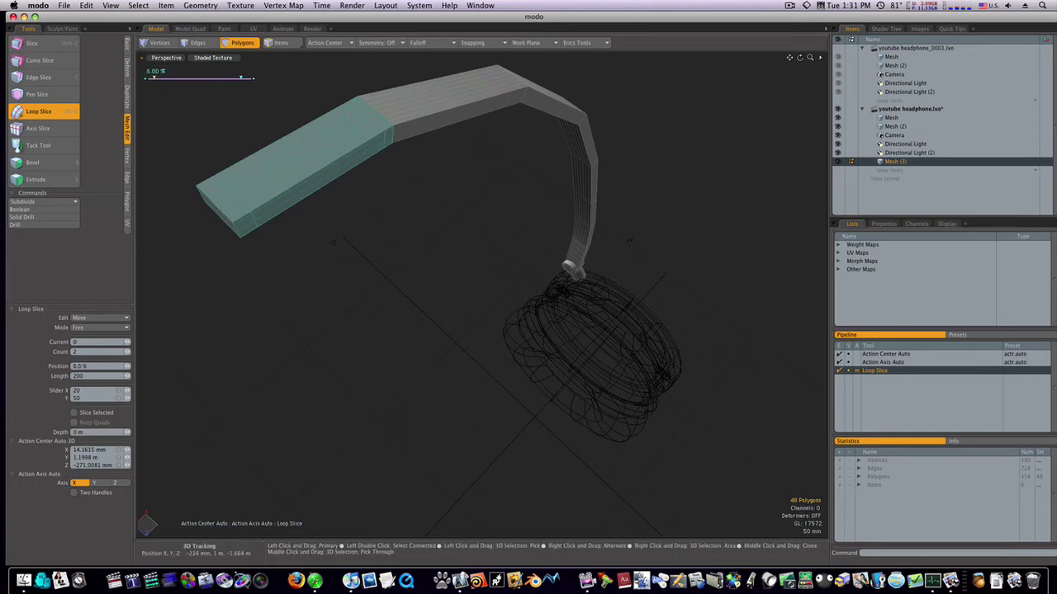
left_click(239, 80)
key("Escape")
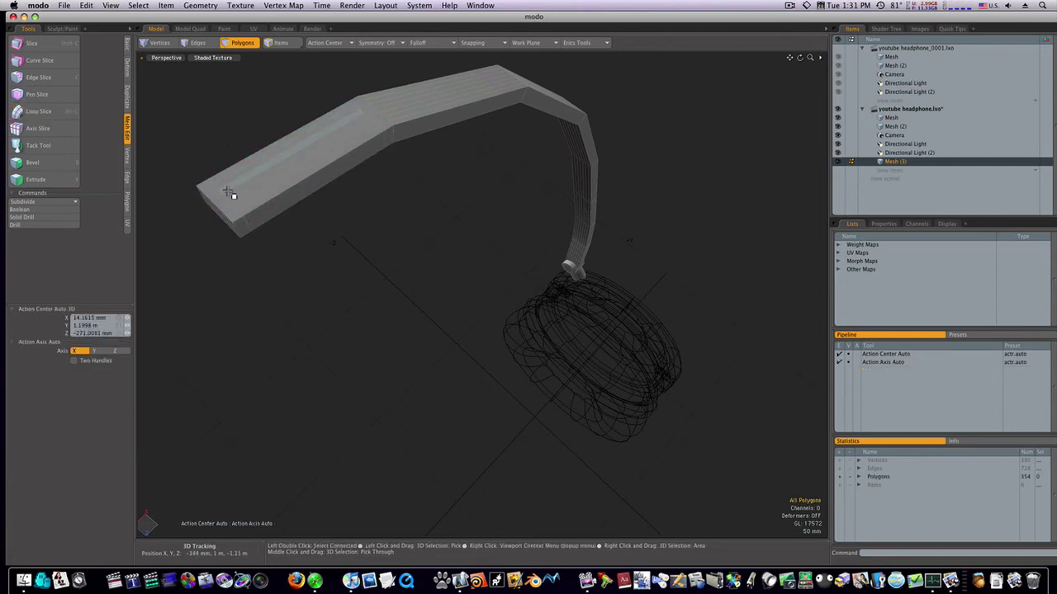
Step: Delete the polygons capping the headband's free end and turn subdivision smoothing back on for the headband
left_click_drag(232, 195, 275, 150, "alt")
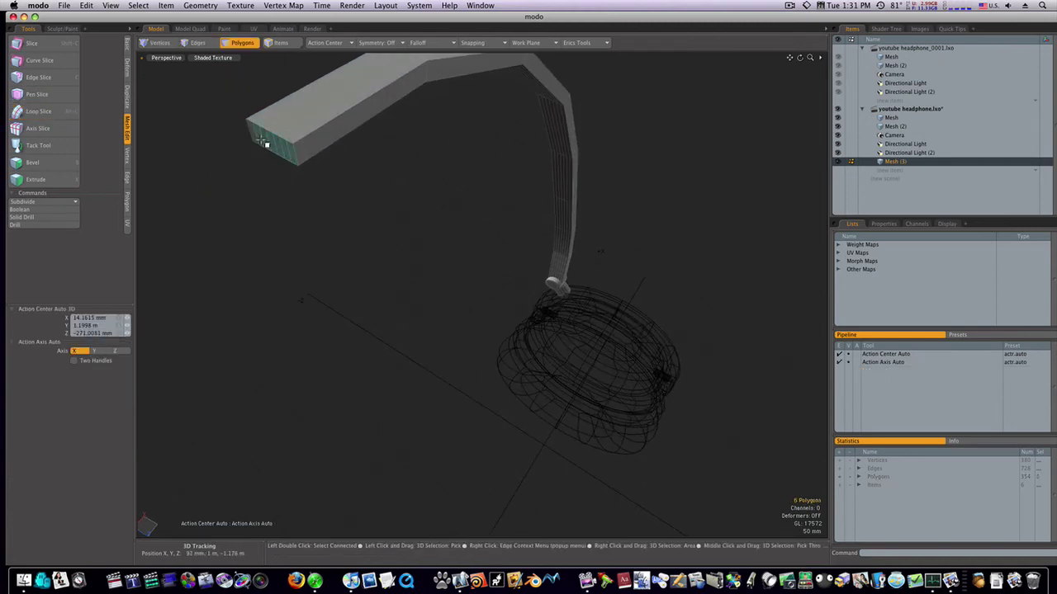
key("Delete")
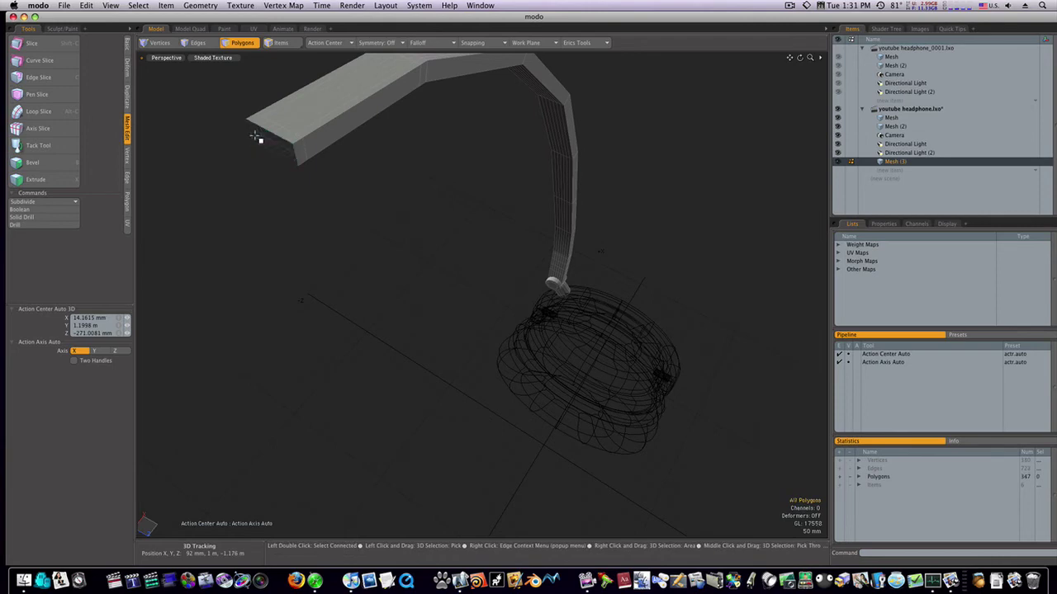
double_click(321, 120)
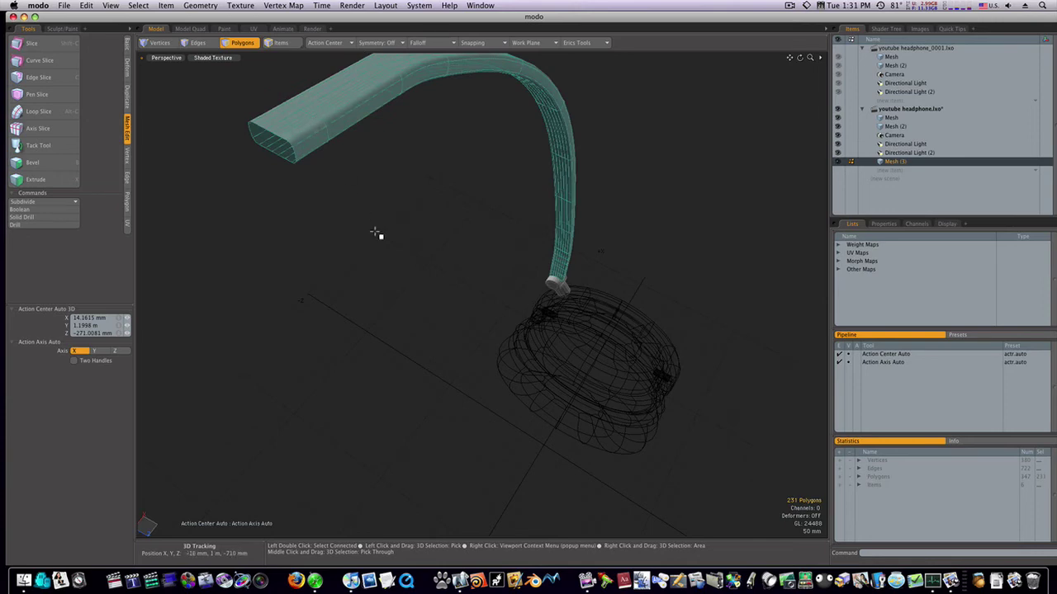
key("1")
mouse_move(386, 214)
left_mouse_down("alt")
mouse_move(375, 209)
mouse_move(384, 231)
left_mouse_up("alt")
key("3")
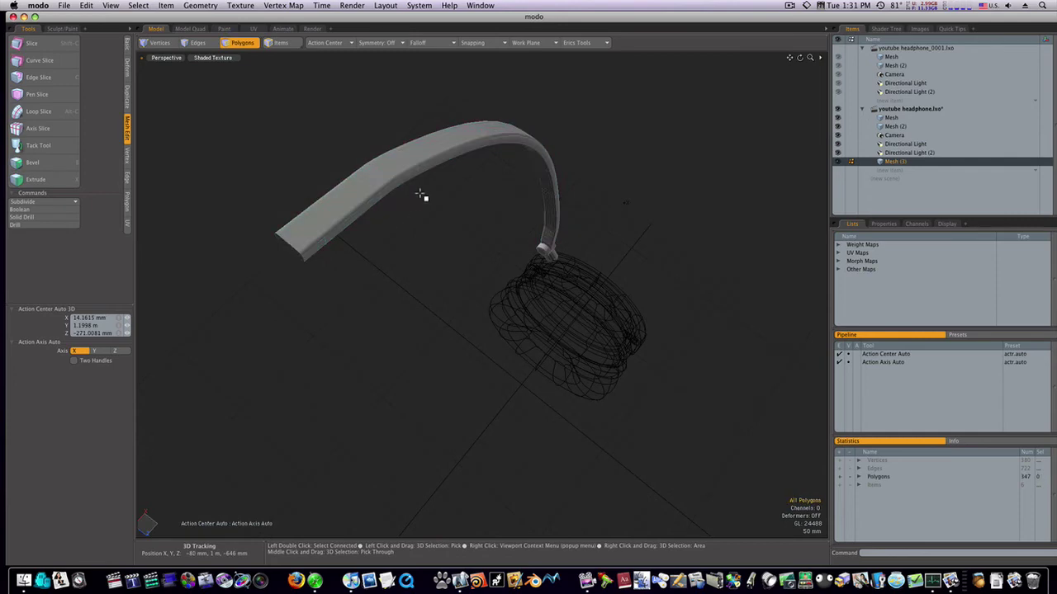
Step: Select the polygon loops from the upper curve to the headband's open end and Thicken them outward by 34 mm to form the padding
left_click(449, 155)
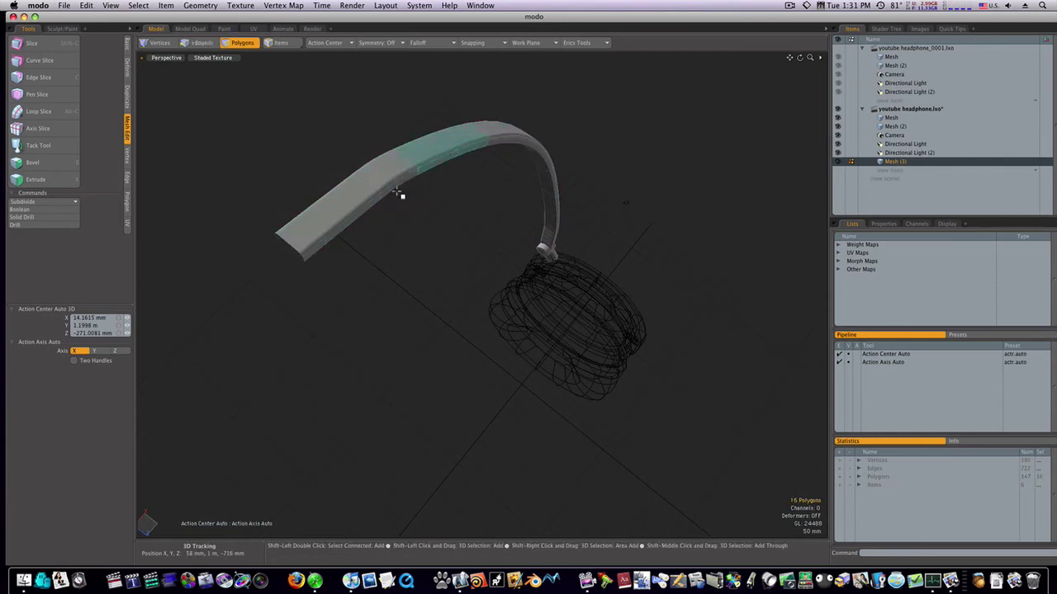
mouse_move(386, 183)
left_mouse_down("shift")
mouse_move(367, 217)
mouse_move(359, 213)
left_mouse_up("shift")
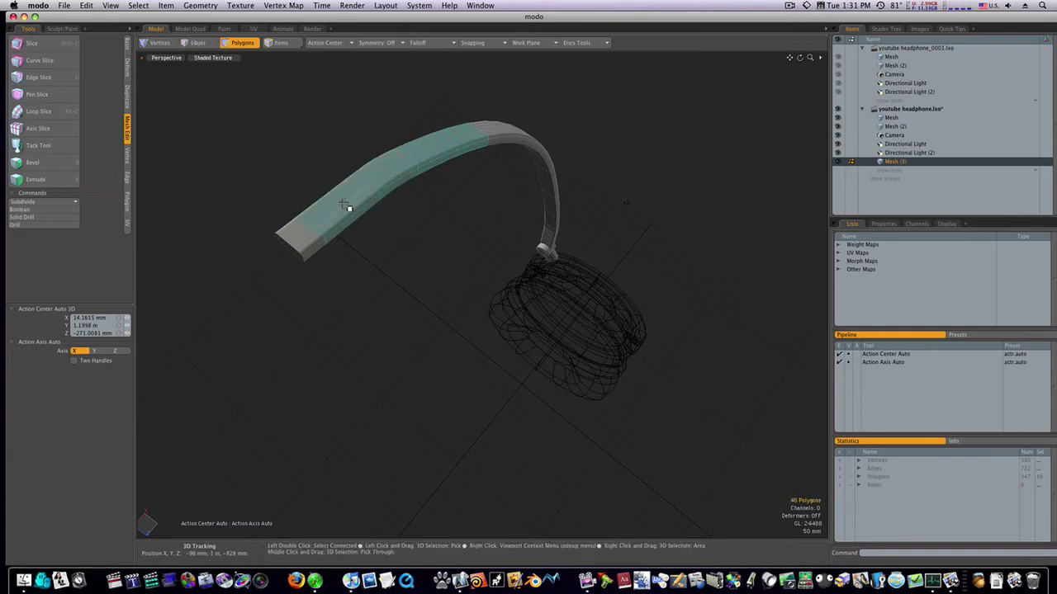
left_click(303, 240, "shift")
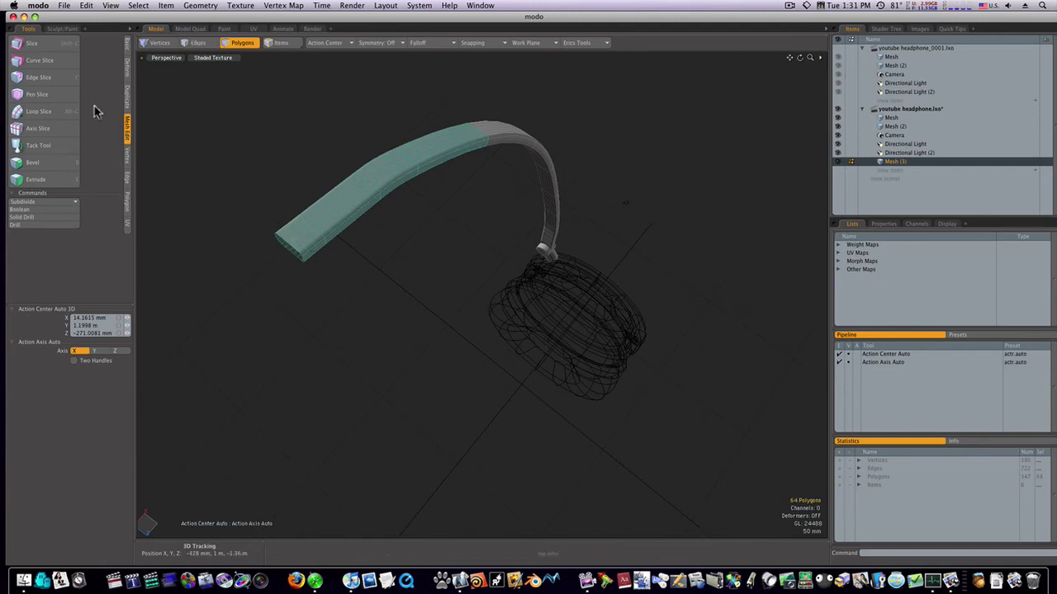
left_click(126, 43)
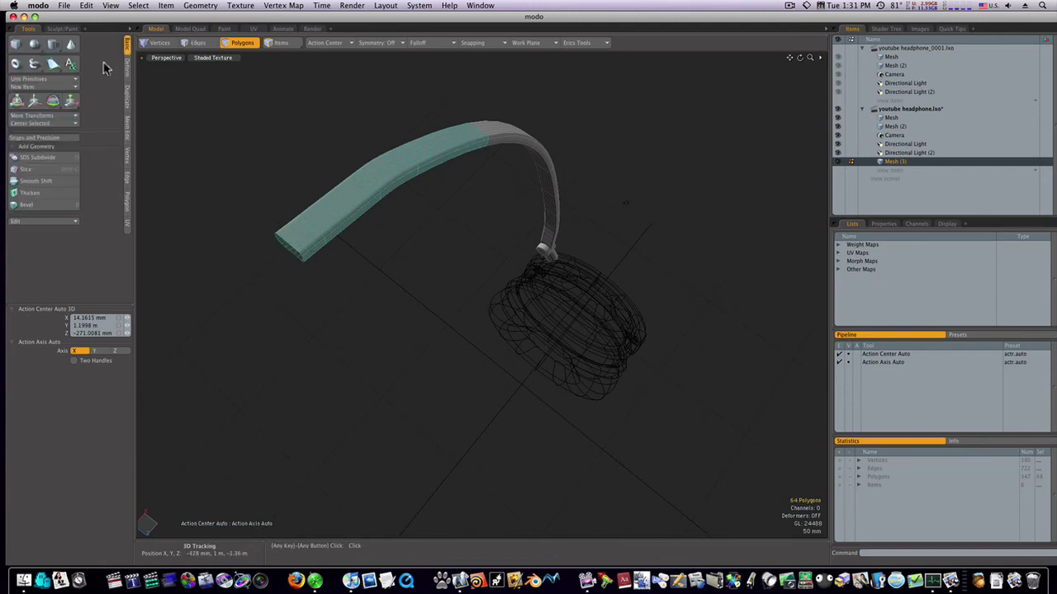
left_click(30, 193)
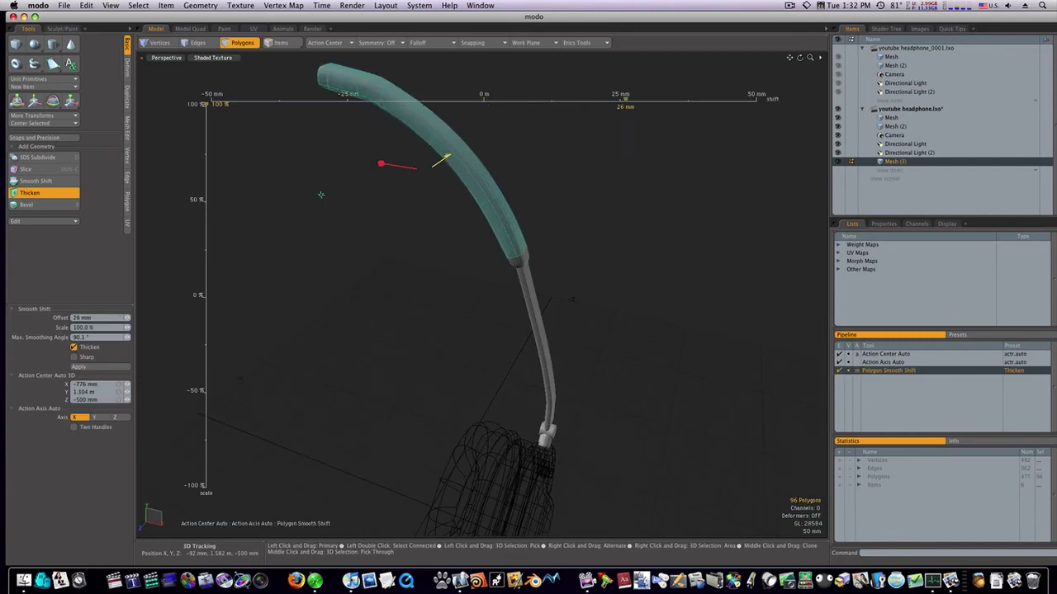
left_click_drag(321, 195, 354, 195)
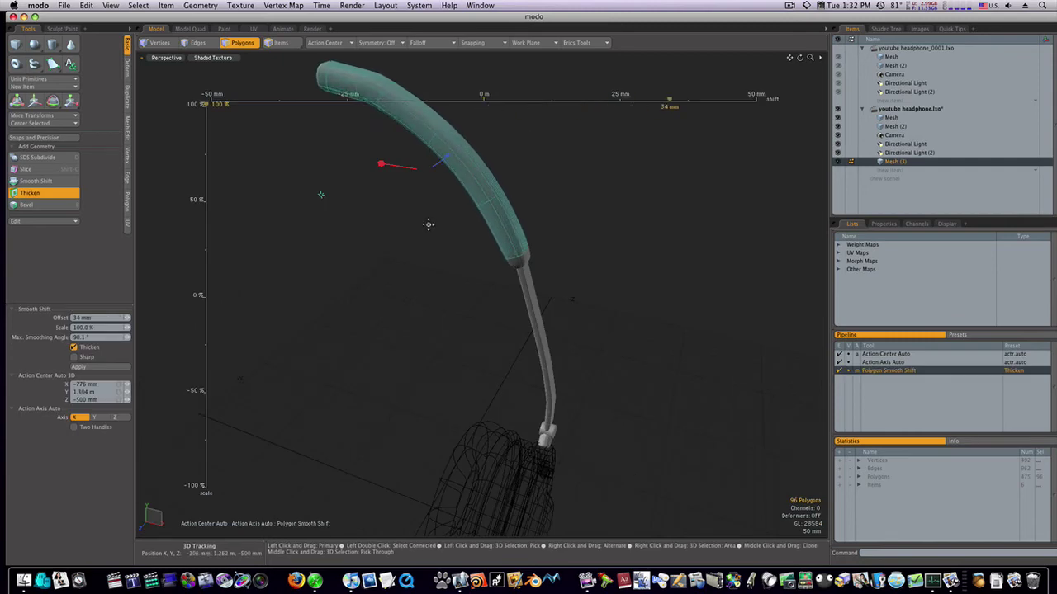
Step: Finish the thickening and make the ear cup and bracket meshes, Mesh and Mesh (2), active together with the headband mesh
key("Escape")
left_click_drag(415, 245, 479, 325, "alt")
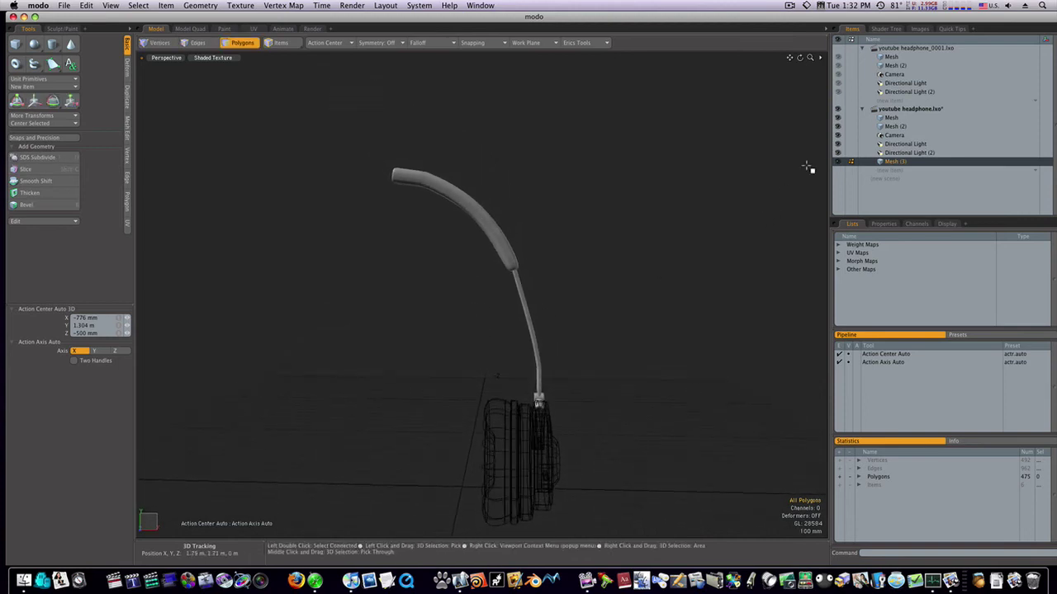
left_click(890, 118)
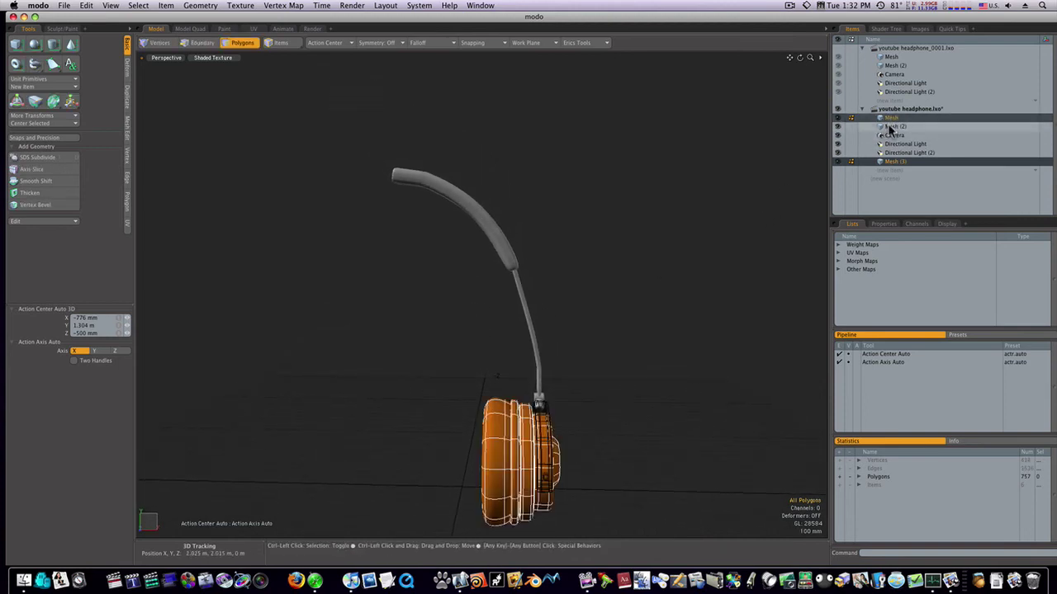
left_click(894, 126, "shift")
left_click_drag(596, 484, 388, 391, "alt")
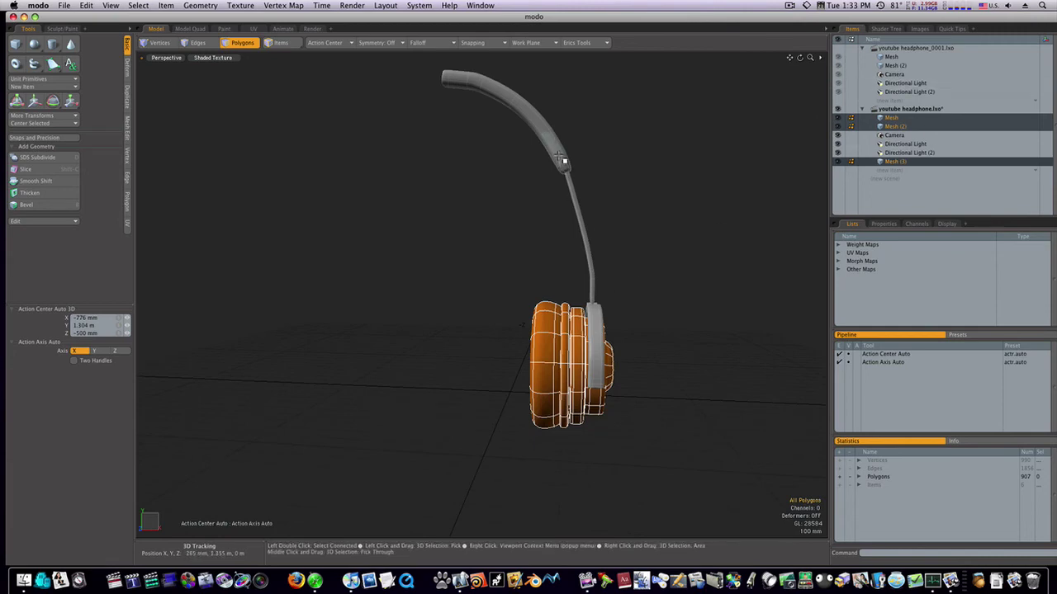
Step: Select all connected polygons of the headband, joint, bracket and ear cup so the entire headphone side is selected
double_click(573, 220, "shift")
double_click(597, 362, "shift")
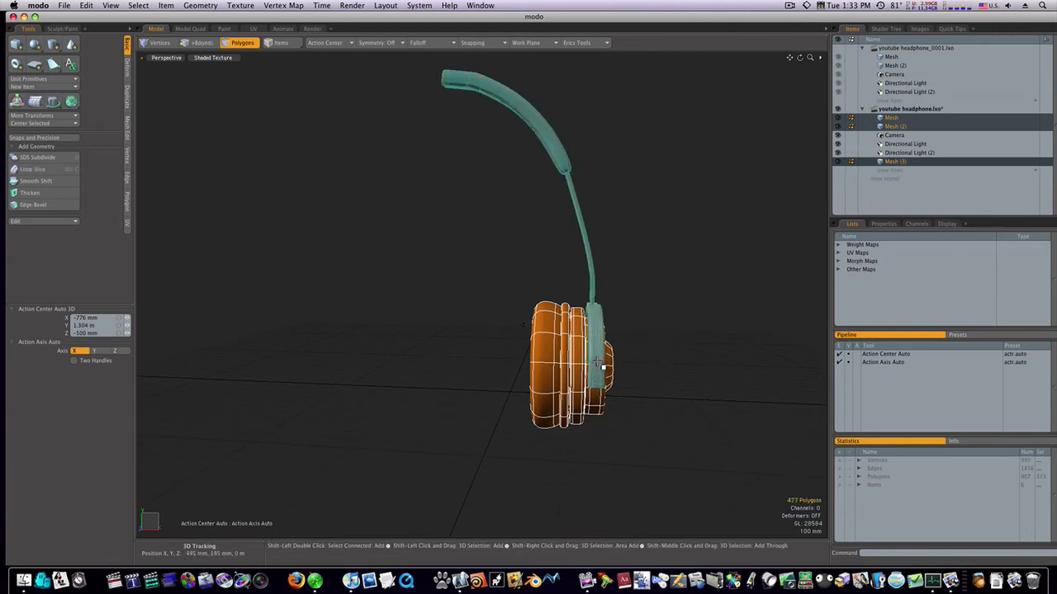
double_click(583, 363, "shift")
left_click_drag(600, 370, 586, 329, "alt")
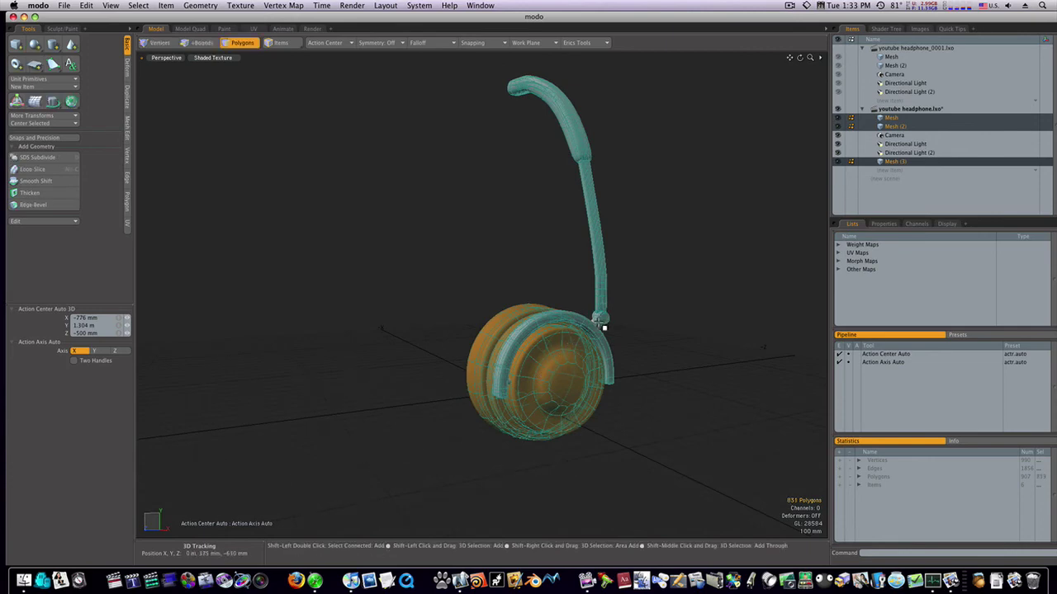
scroll(529, 381, "up", 3)
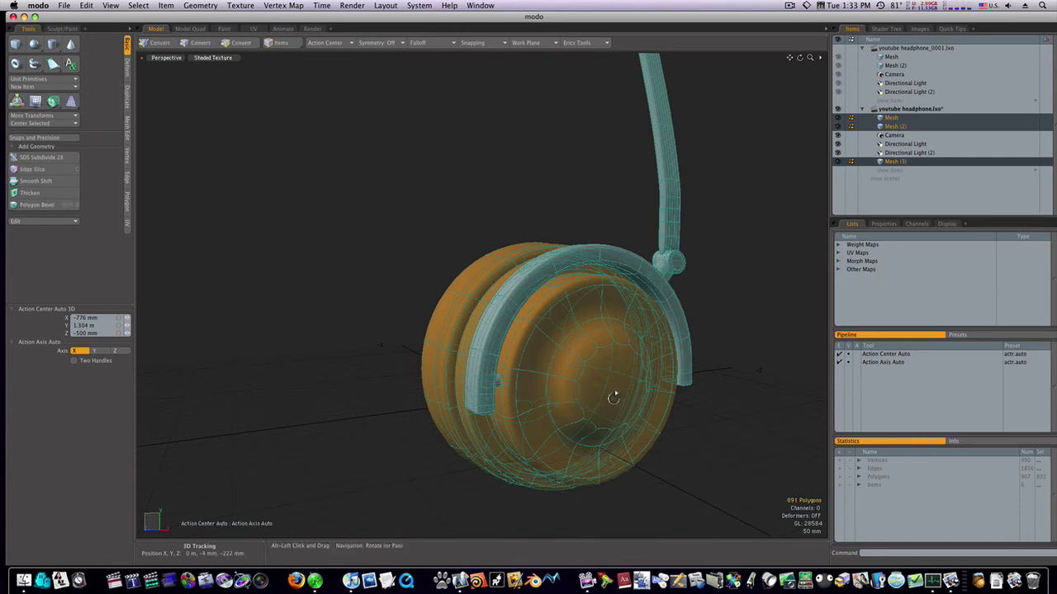
left_click_drag(613, 394, 704, 387, "alt")
scroll(615, 388, "down", 3)
key("3")
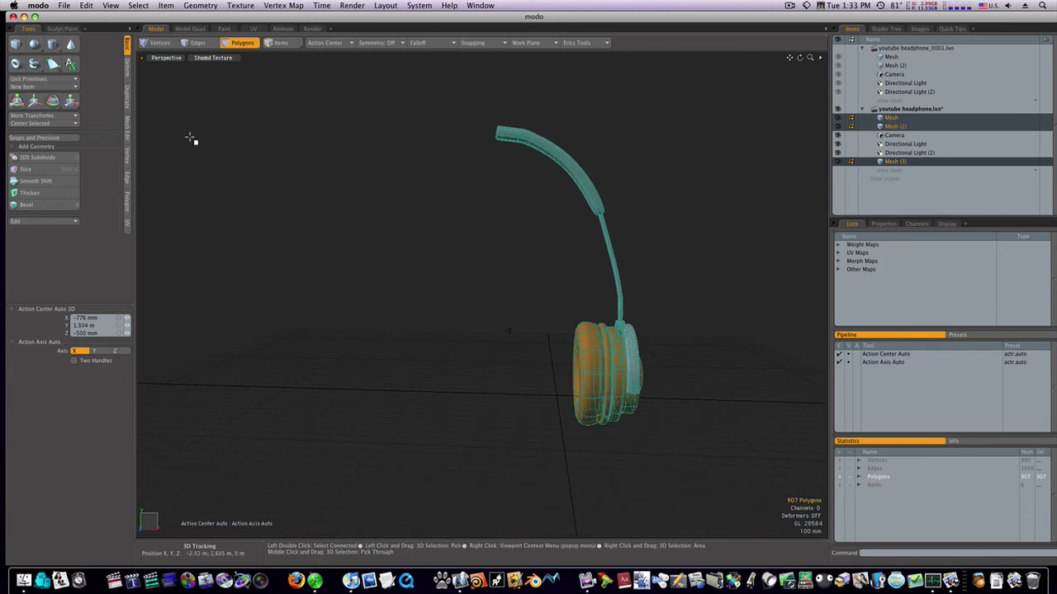
Step: Mirror the selected headphone side across the X axis, placing the mirror plane just past the headband's free end with a small gap between halves
left_click(127, 92)
left_click(63, 69)
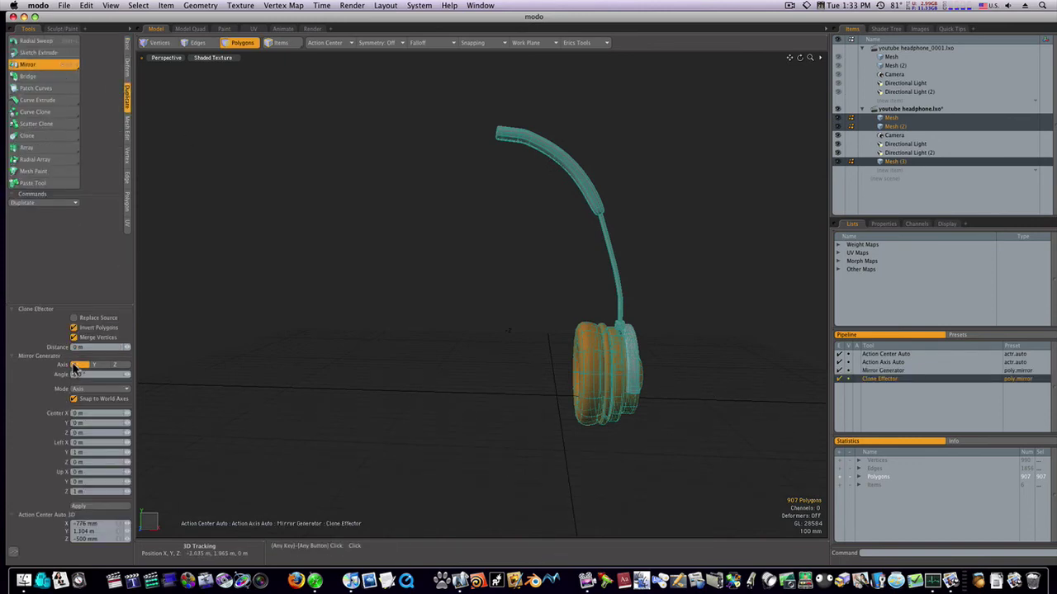
left_click(459, 268)
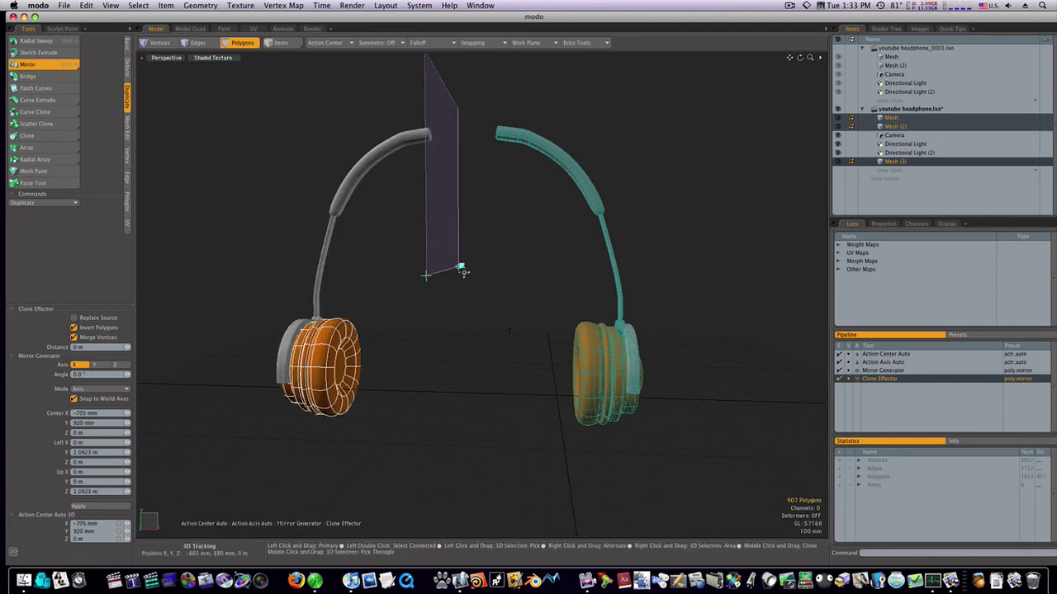
left_click_drag(460, 267, 488, 270)
key("space")
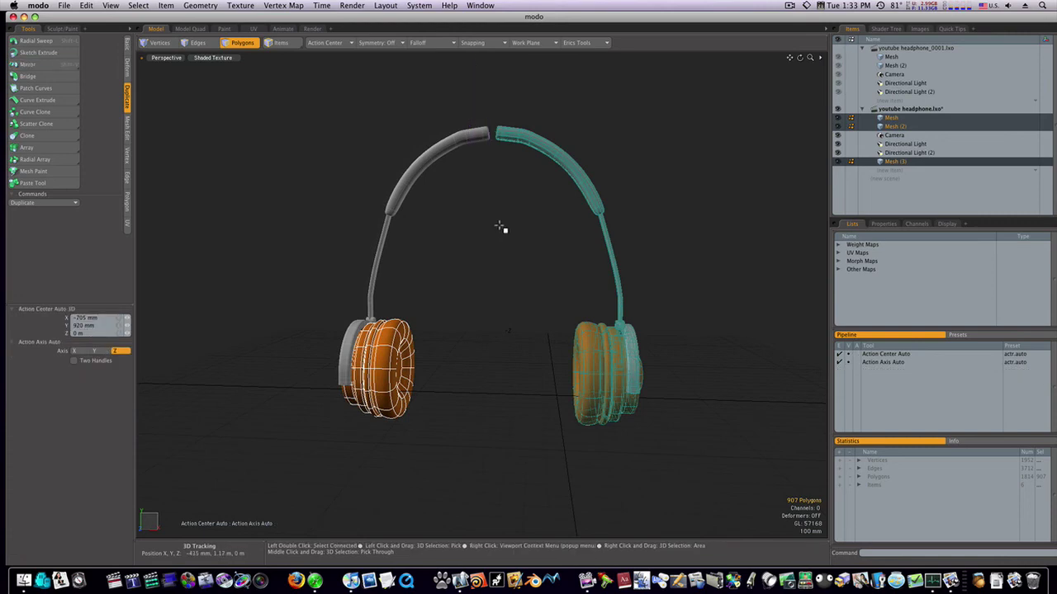
Step: Turn off subdivision smoothing on the mirrored headband half and delete the ring of polygons capping its free end
left_click_drag(498, 196, 567, 146, "ctrl+alt")
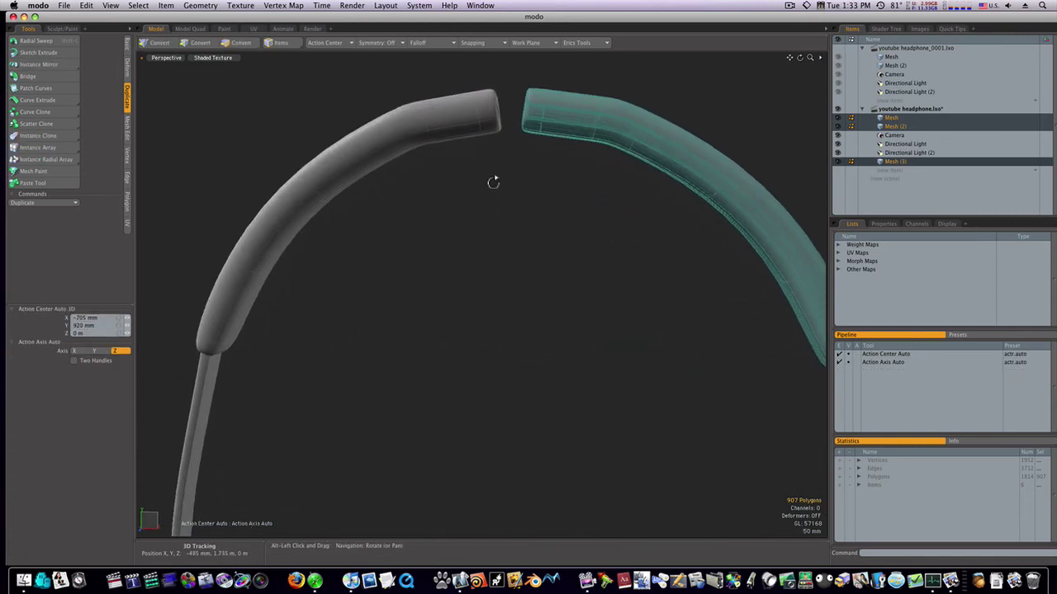
left_click_drag(493, 183, 479, 311, "alt")
key("3")
double_click(467, 304)
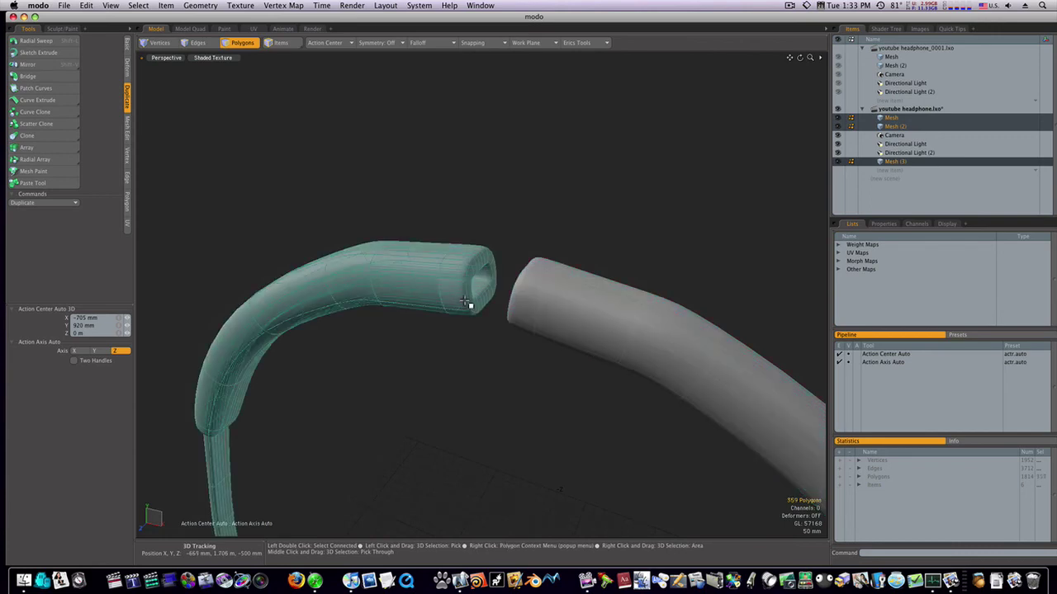
key("Tab")
left_click(501, 260)
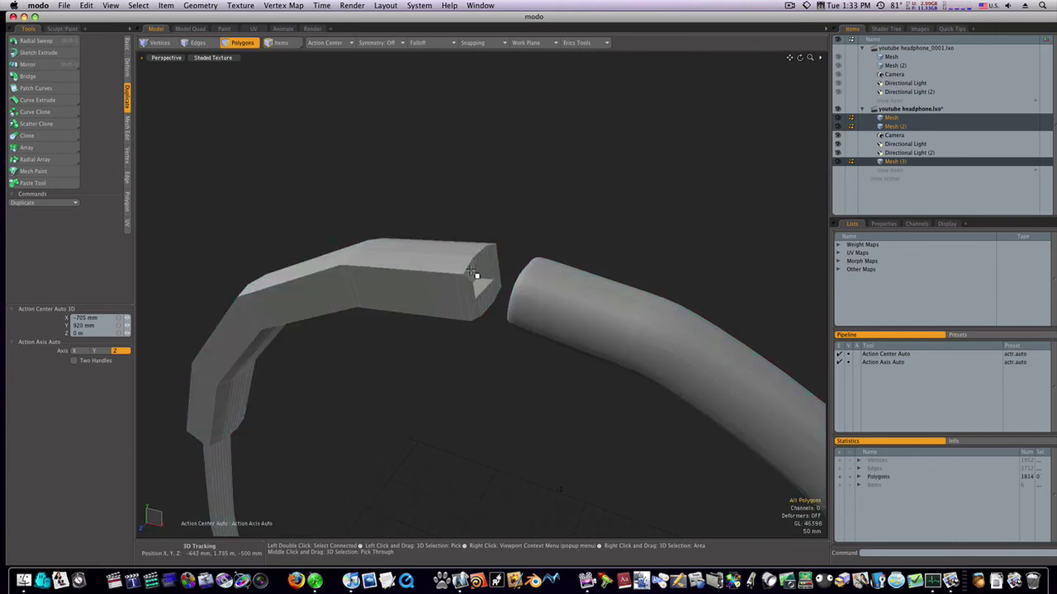
left_click(469, 272)
key("Delete")
Step: Turn off subdivision smoothing on the original headband half and delete the ring of polygons at its free end
left_click_drag(489, 266, 564, 275, "alt")
left_click(446, 279)
double_click(446, 279)
key("Tab")
key("1")
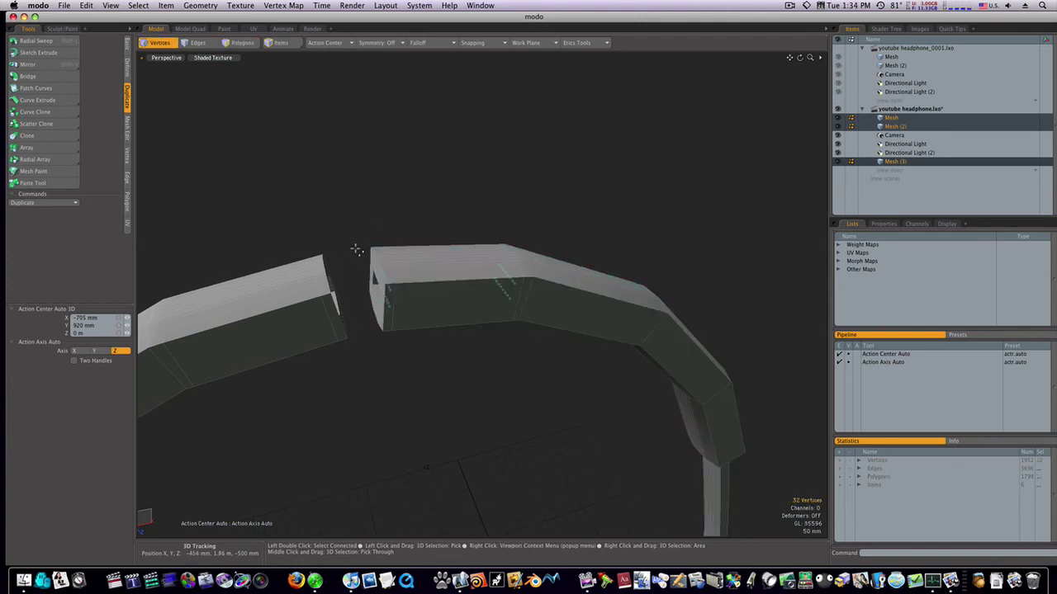
key("2")
key("3")
left_click(375, 264)
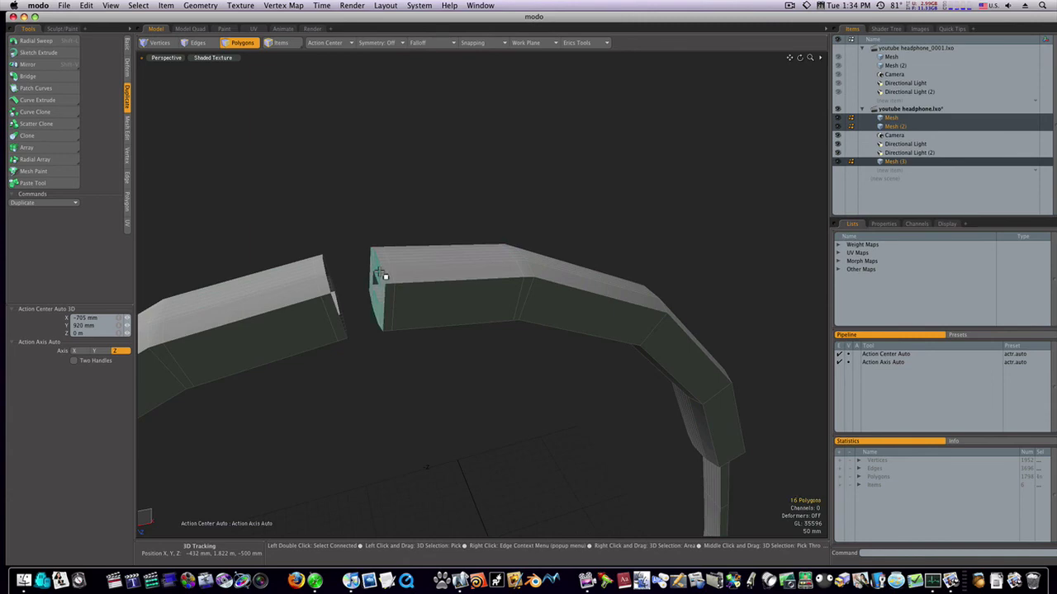
key("Delete")
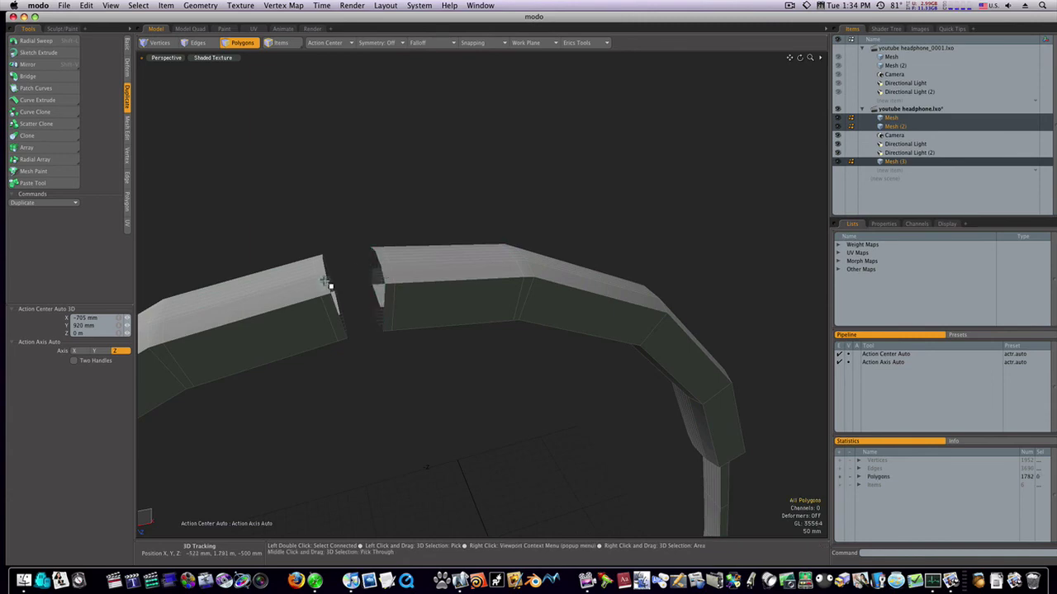
Step: Select the outer open edge loops on both facing headband ends and join them with Quick Bridge
key("2")
double_click(335, 305)
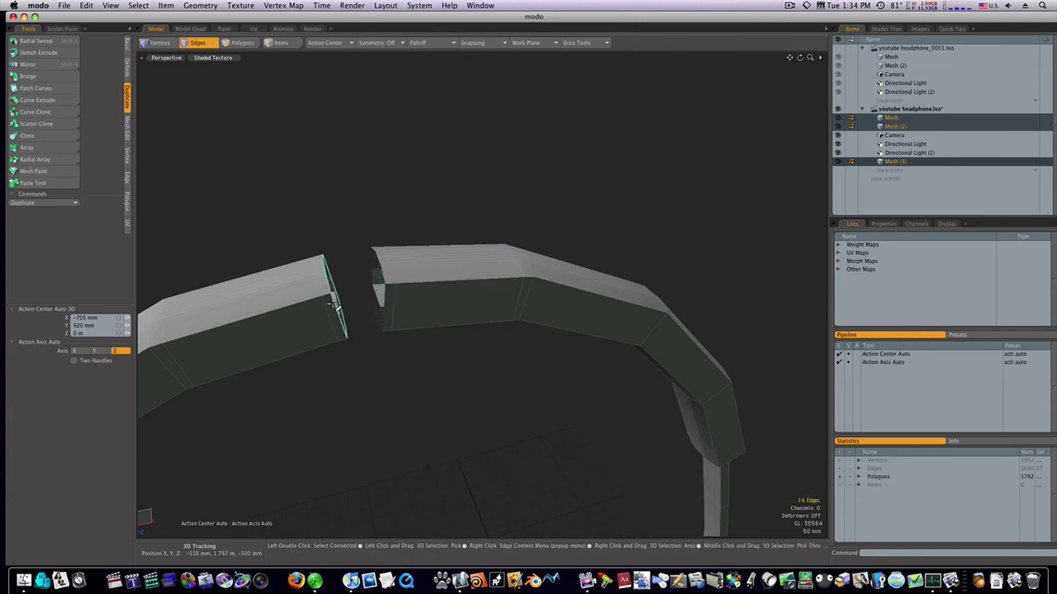
double_click(384, 308, "shift")
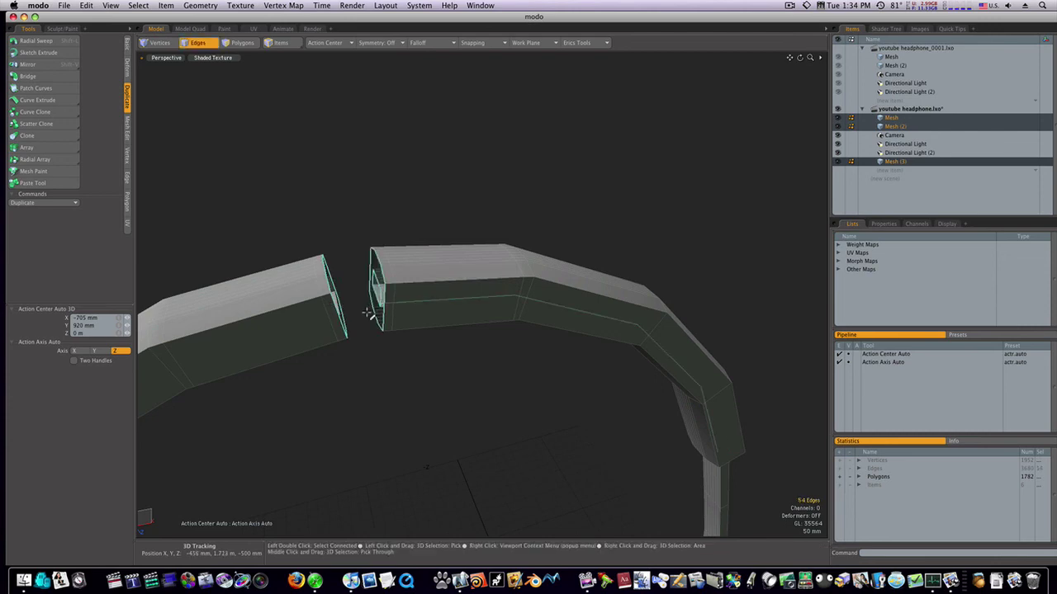
key("super+z")
left_click(380, 322)
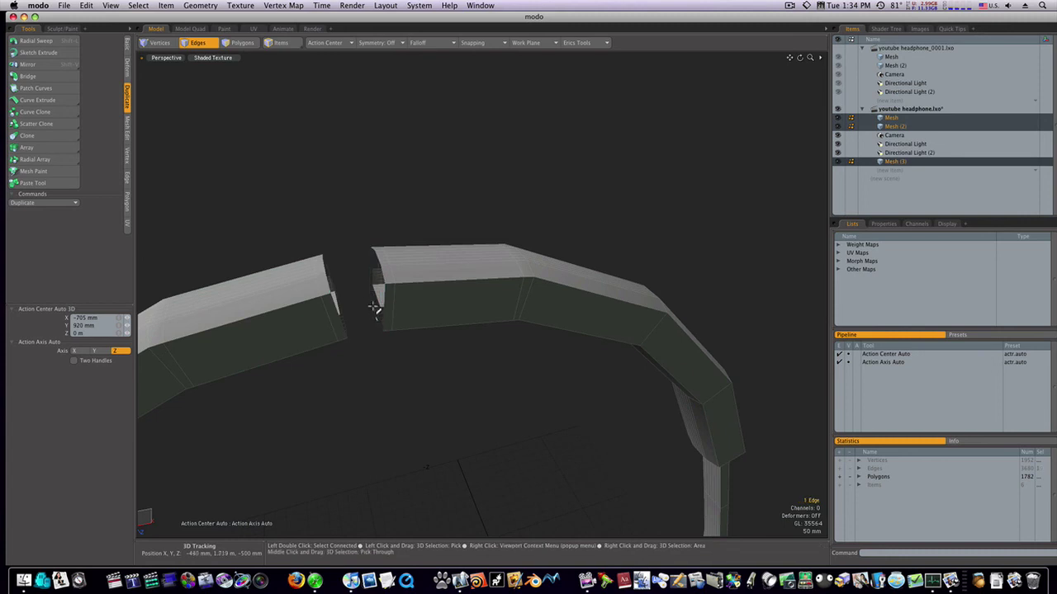
double_click(373, 299, "shift")
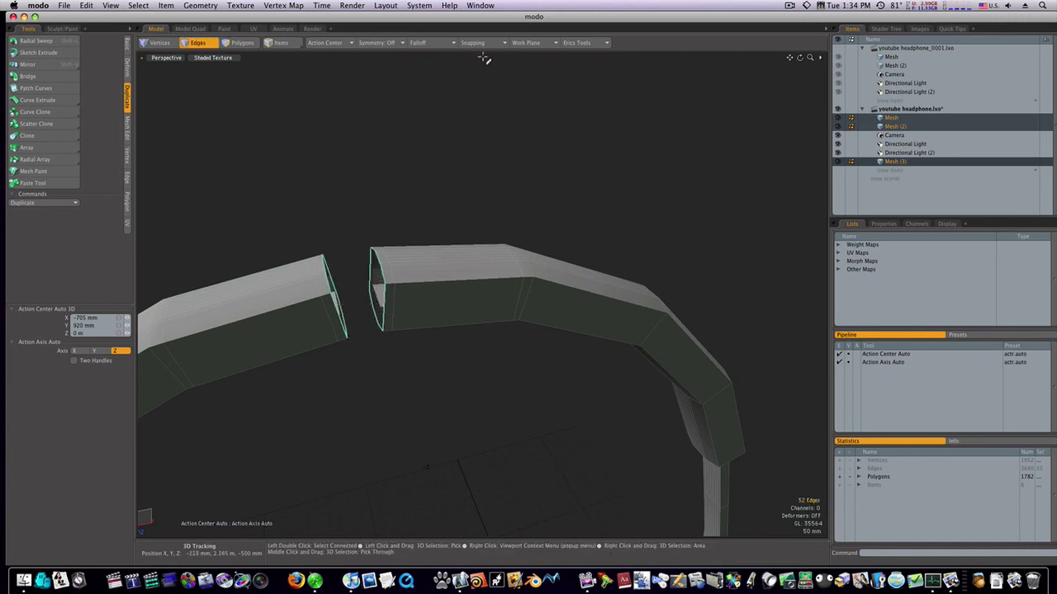
left_click(578, 42)
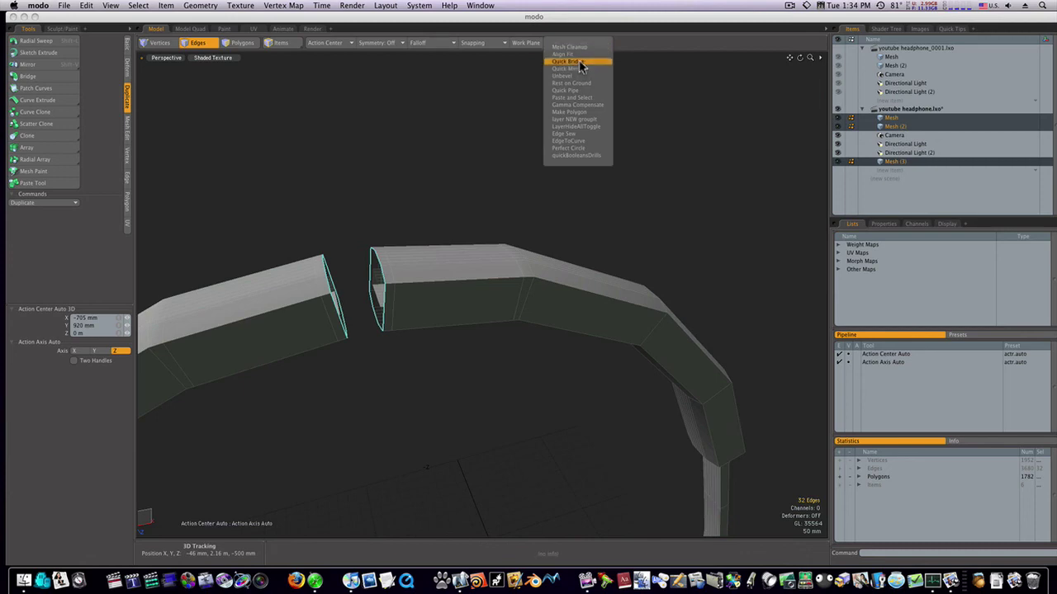
left_click(578, 62)
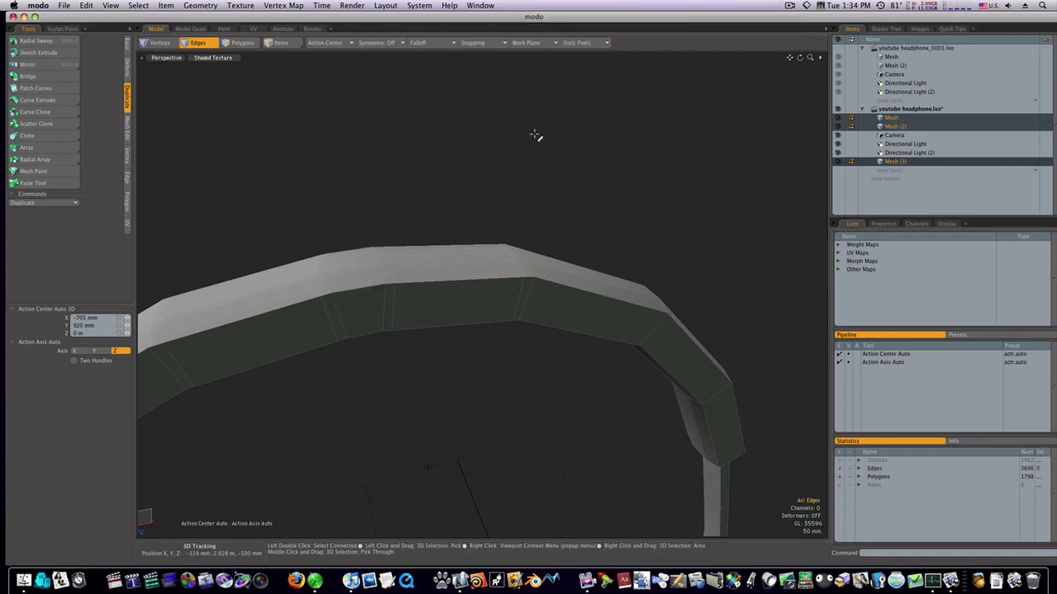
Step: Turn subdivision smoothing back on for the joined headband and inspect the complete headphones
key("3")
double_click(442, 276)
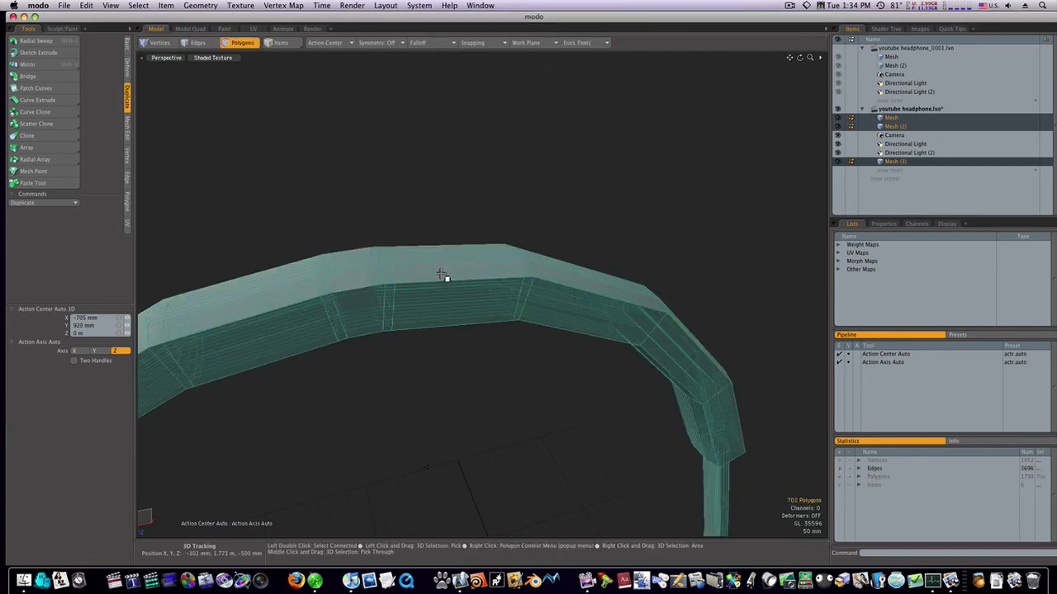
key("Tab")
left_click_drag(524, 332, 430, 333, "ctrl+alt")
left_click_drag(493, 396, 546, 321, "alt")
key("1")
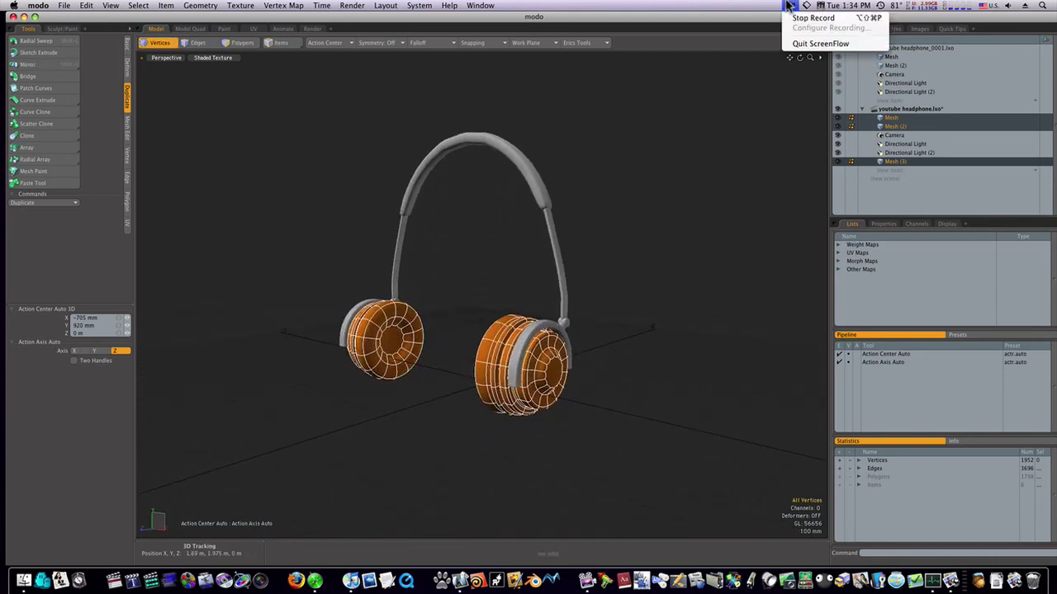